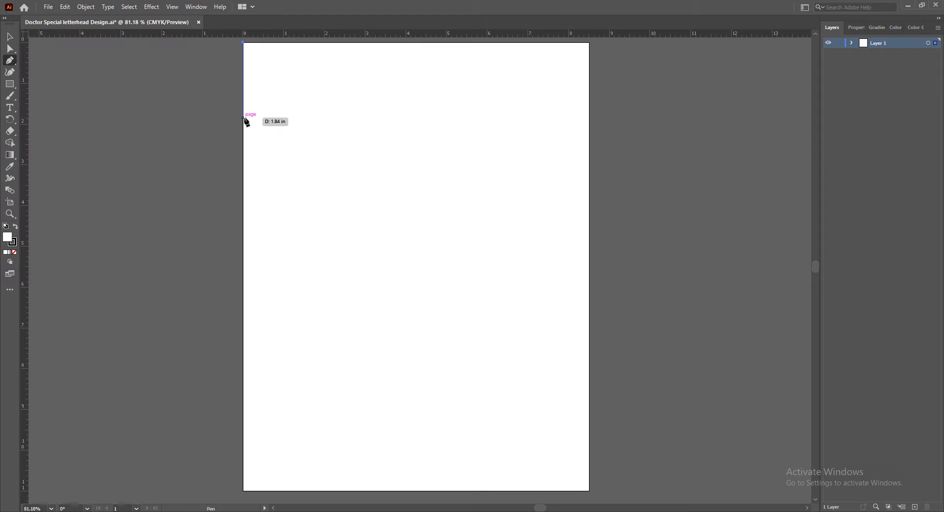
Draw a triangle in the page's upper-left corner with the Pen tool, about 4.9 in wide and 1.84 in high
{"action": "left_click", "coordinate": [243, 117]}
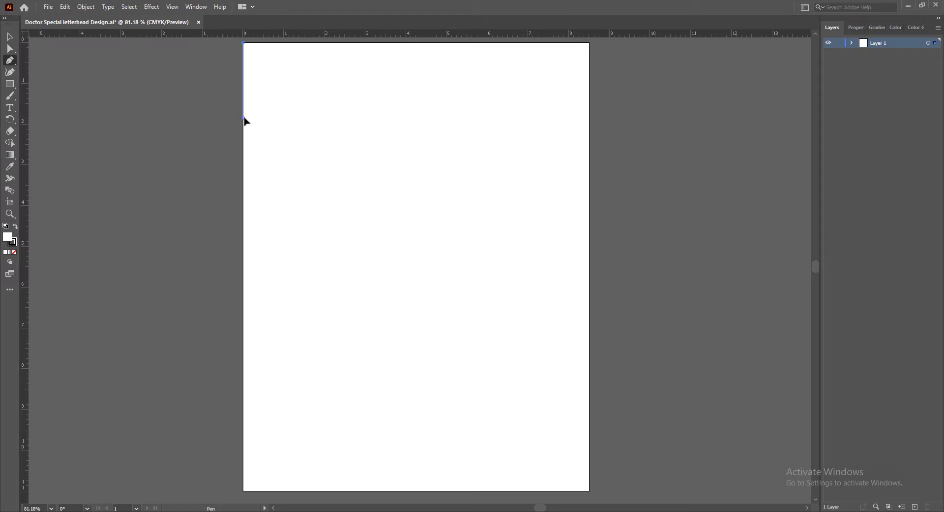
{"action": "left_click", "coordinate": [444, 43]}
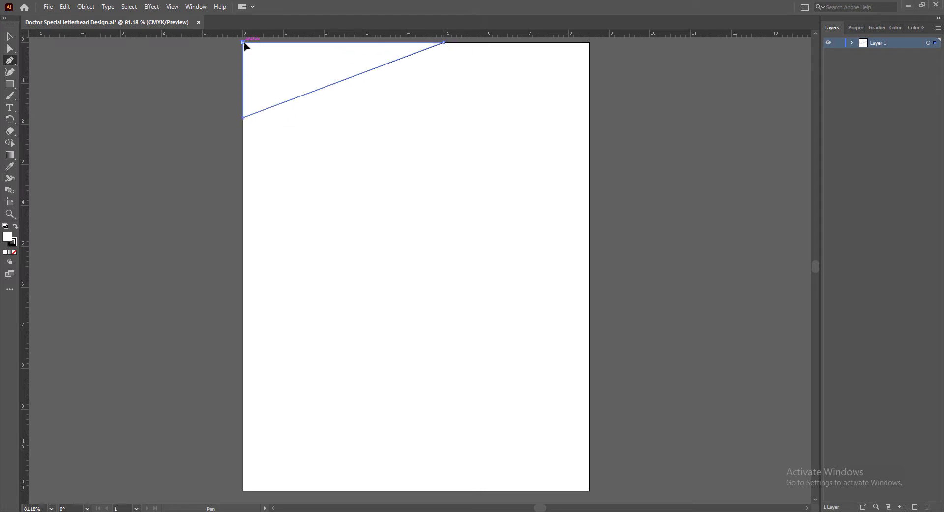
{"action": "left_click", "coordinate": [243, 43]}
Remove the corner triangle's stroke and fill it with dark grey
{"action": "left_click", "coordinate": [10, 37]}
{"action": "left_click", "coordinate": [295, 64]}
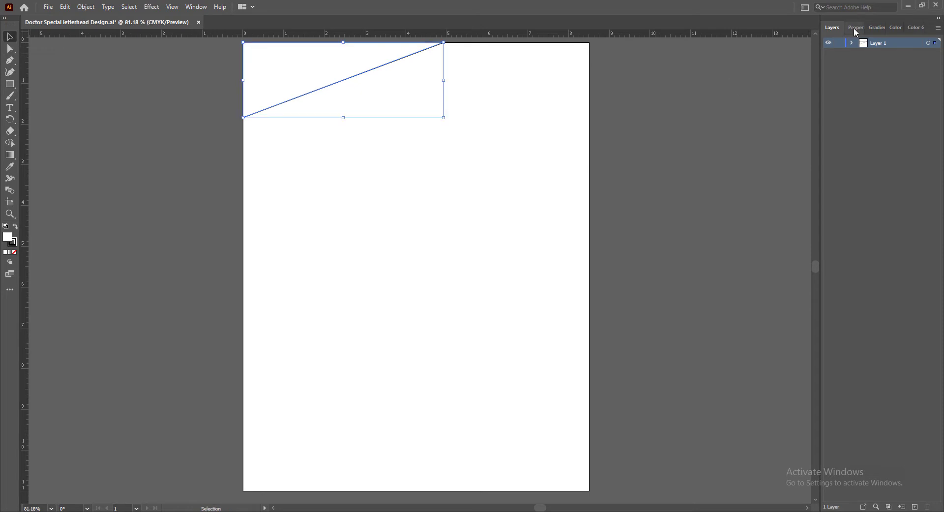
{"action": "left_click", "coordinate": [855, 27]}
{"action": "left_click", "coordinate": [831, 150]}
{"action": "left_click", "coordinate": [721, 185]}
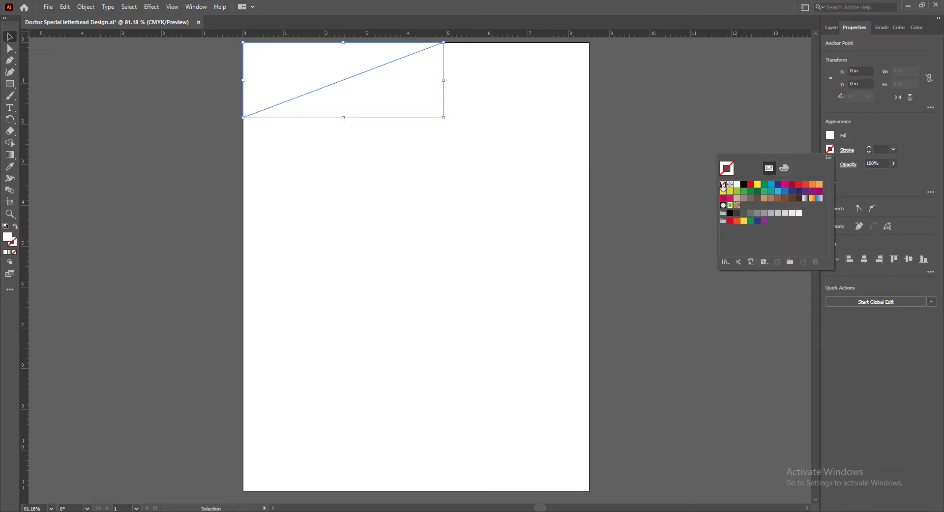
{"action": "left_click", "coordinate": [831, 136]}
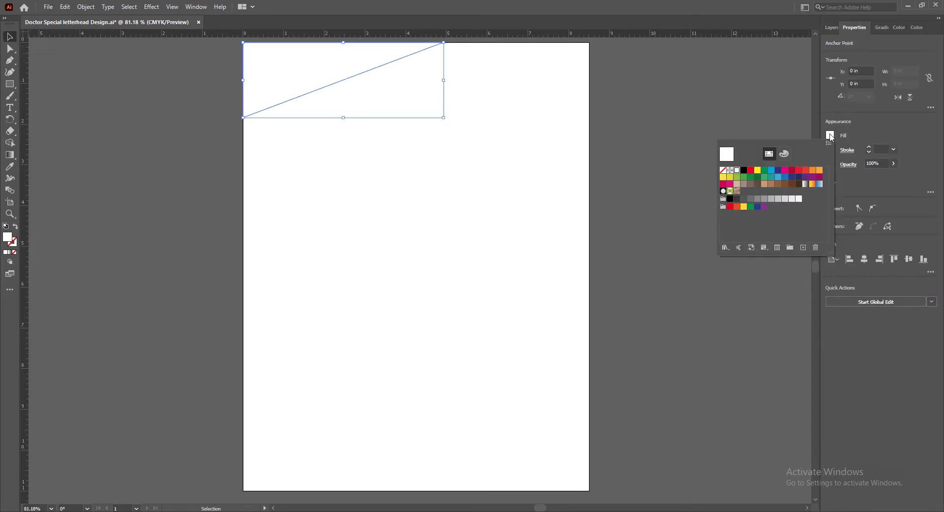
{"action": "left_click", "coordinate": [736, 198]}
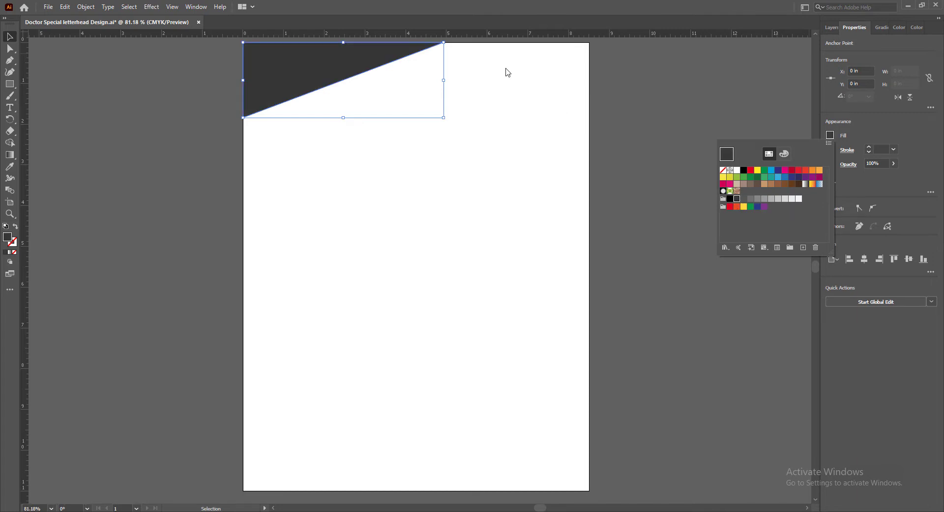
{"action": "left_click", "coordinate": [658, 86]}
{"action": "left_click", "coordinate": [635, 153]}
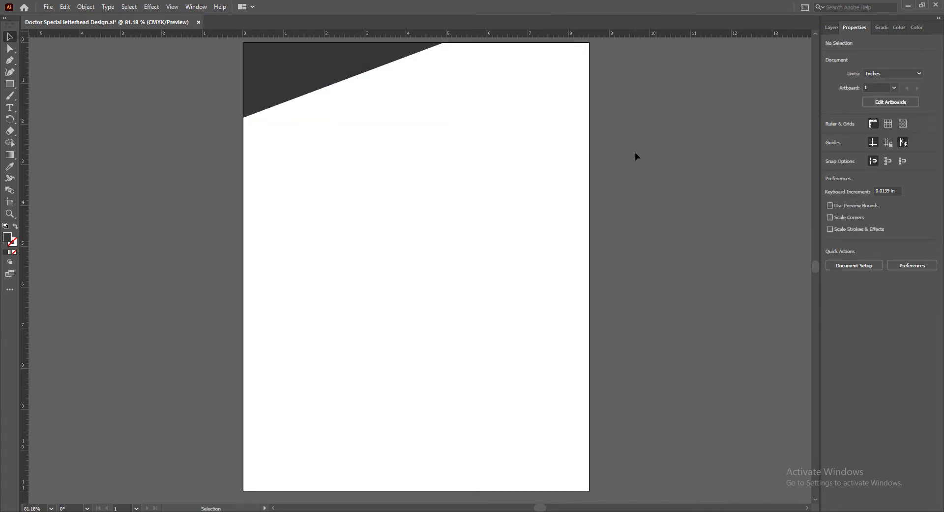
Resize the dark grey triangle to about 4.8 in wide and 1.54 in high, keeping it in the page corner
{"action": "left_click", "coordinate": [321, 72]}
{"action": "left_click_drag", "start_coordinate": [344, 118], "coordinate": [344, 106]}
{"action": "left_click_drag", "start_coordinate": [443, 74], "coordinate": [398, 71]}
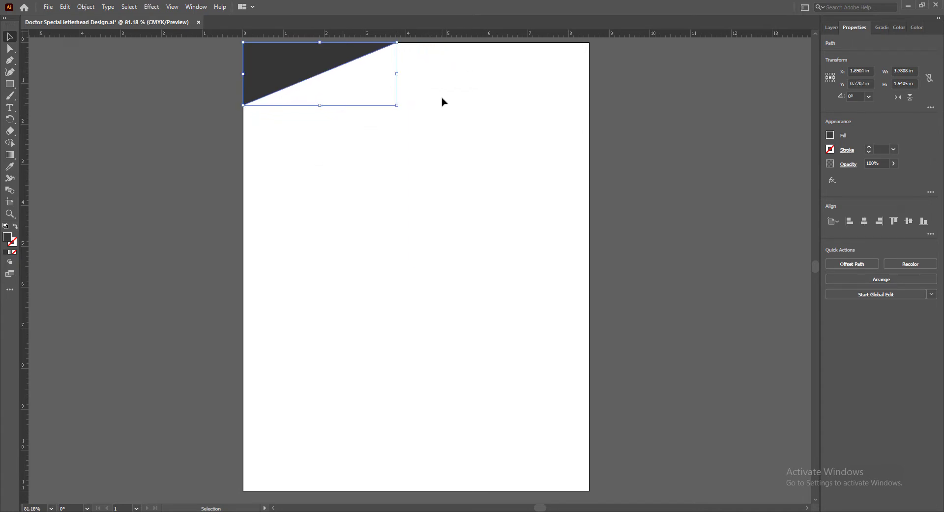
{"action": "left_click", "coordinate": [623, 169]}
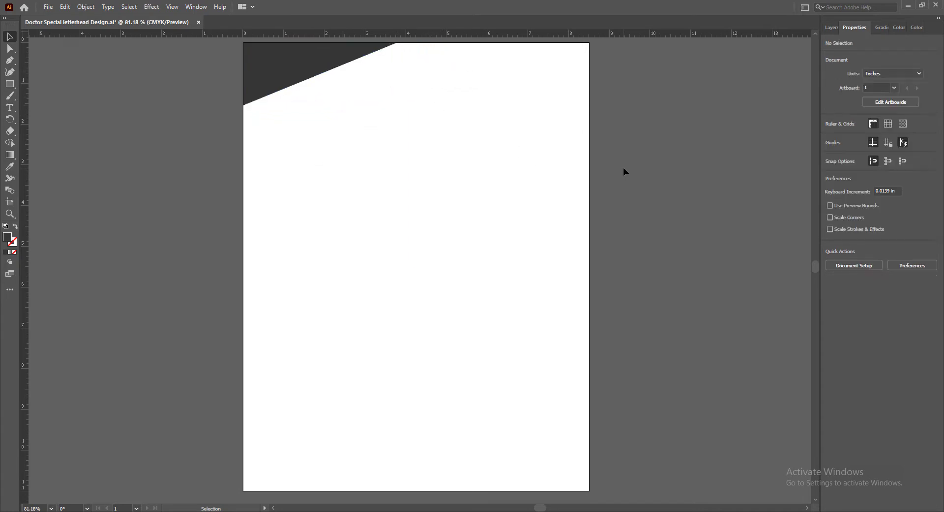
{"action": "left_click", "coordinate": [281, 66]}
{"action": "left_click_drag", "start_coordinate": [397, 74], "coordinate": [437, 74]}
{"action": "left_click", "coordinate": [241, 128]}
Draw a closed four-sided shape over the triangle, from 0.5 in down the page edge through a point near 2.4, 1.06 in to about 4.4 in across
{"action": "left_click", "coordinate": [9, 60]}
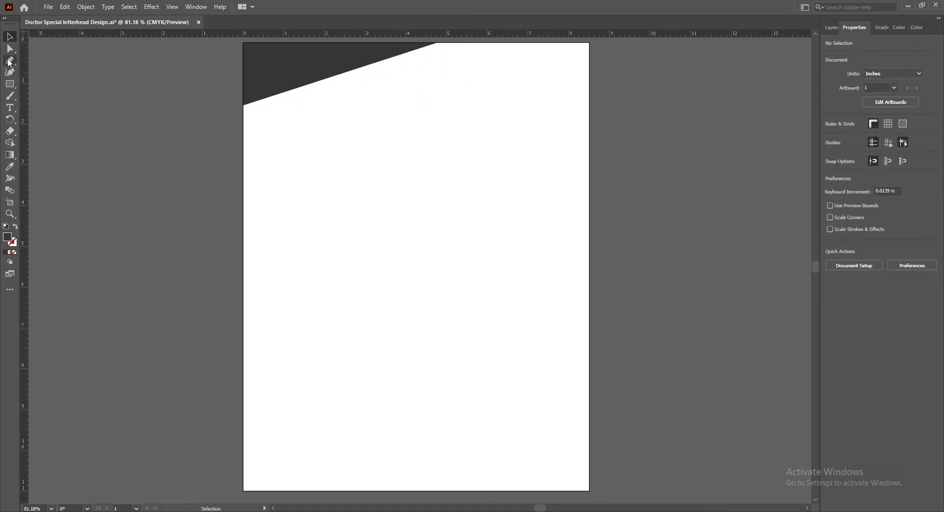
{"action": "left_click", "coordinate": [244, 63]}
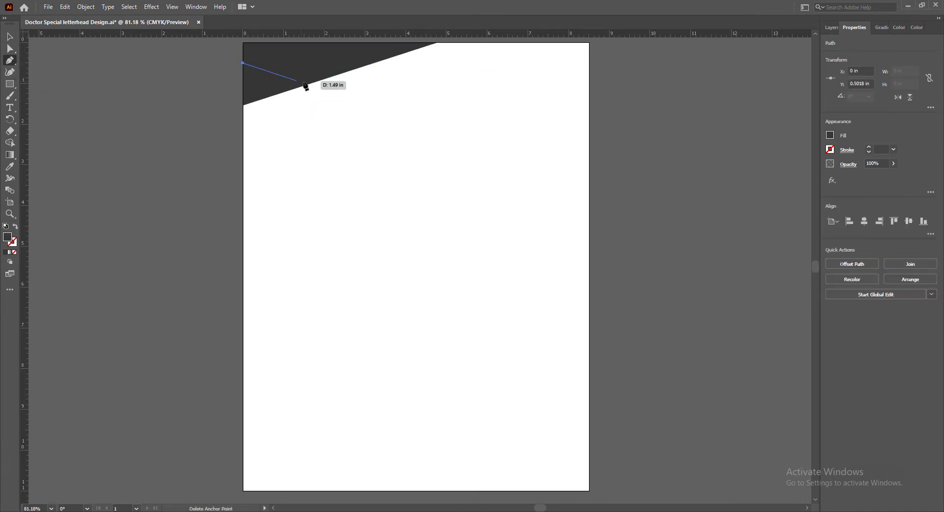
{"action": "left_click", "coordinate": [340, 85]}
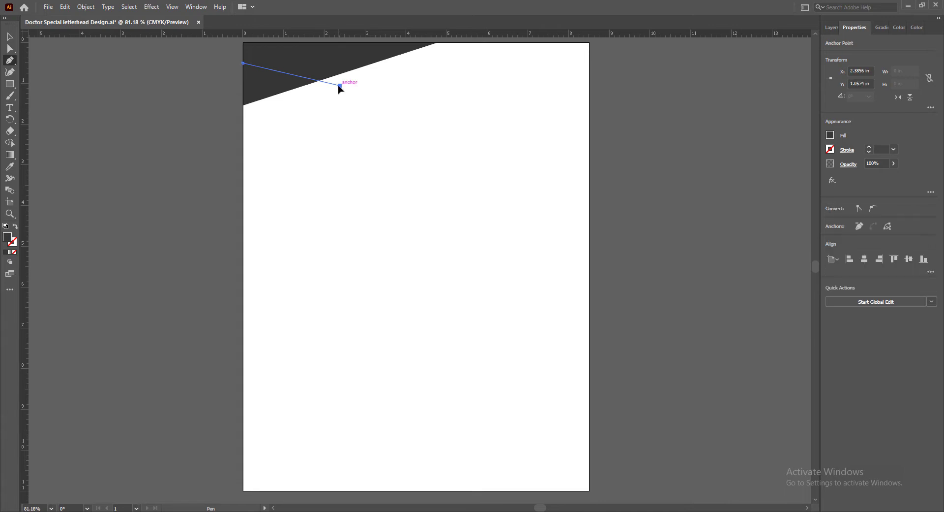
{"action": "left_click", "coordinate": [424, 42]}
{"action": "left_click", "coordinate": [244, 43]}
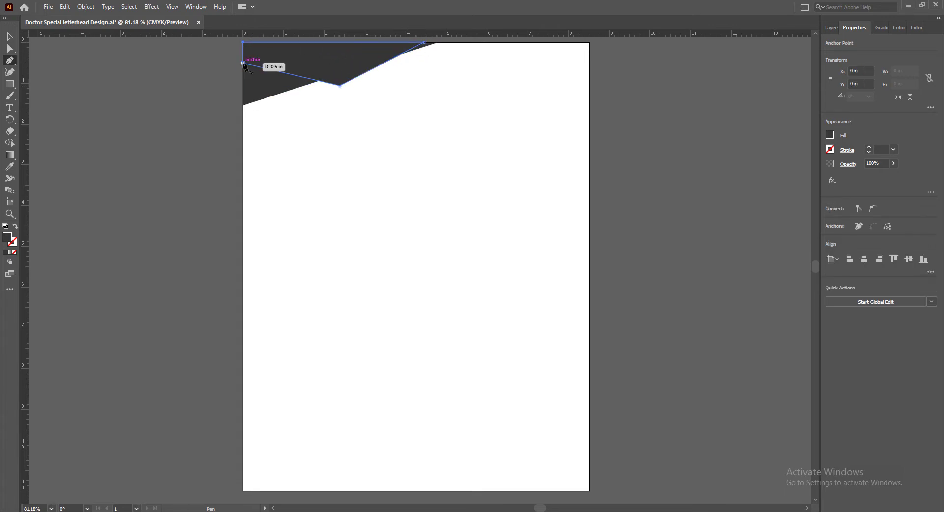
{"action": "left_click", "coordinate": [244, 63]}
Try orange, purple and magenta swatches as the fill of the four-sided shape
{"action": "key", "text": "v"}
{"action": "left_click", "coordinate": [831, 136]}
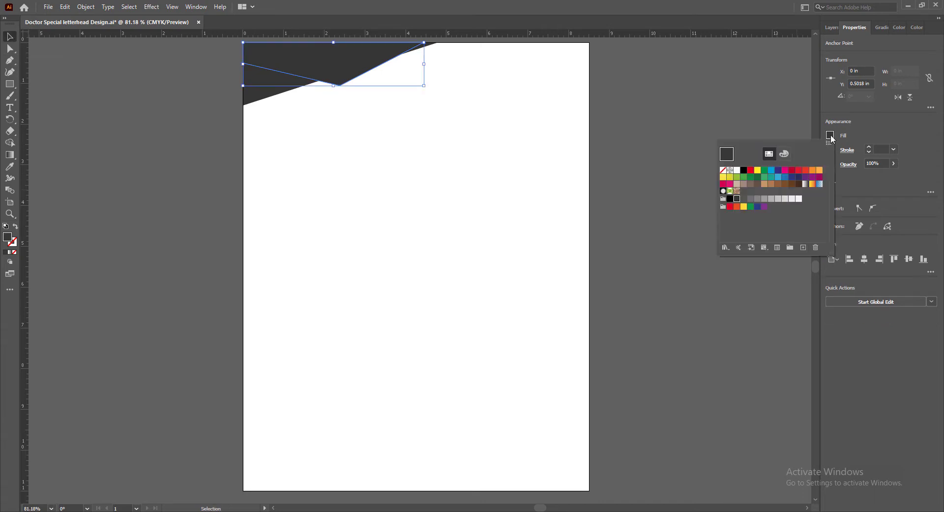
{"action": "left_click", "coordinate": [812, 171]}
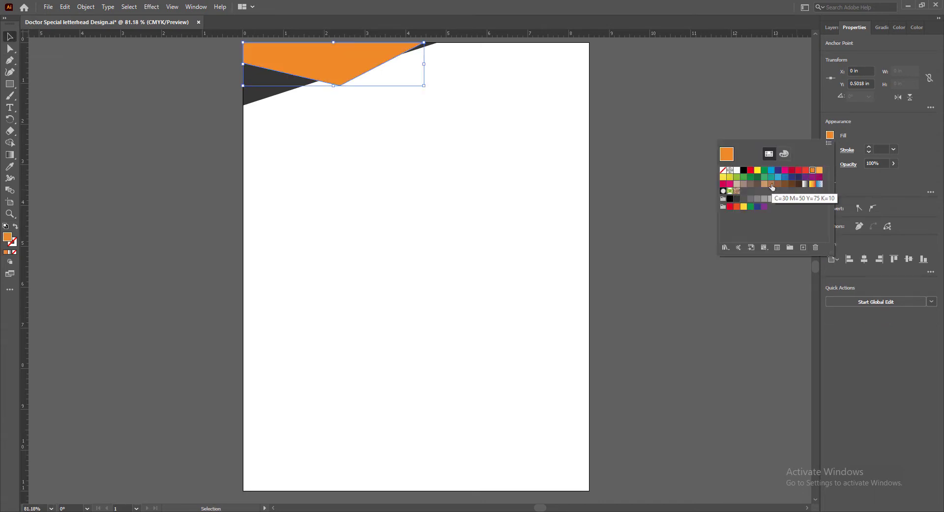
{"action": "left_click", "coordinate": [812, 177]}
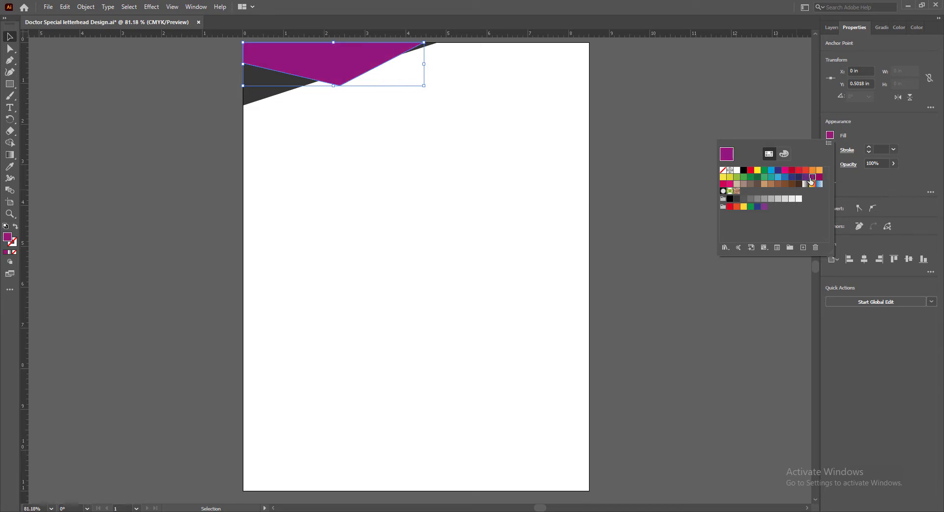
{"action": "left_click", "coordinate": [820, 177]}
{"action": "left_click", "coordinate": [806, 177]}
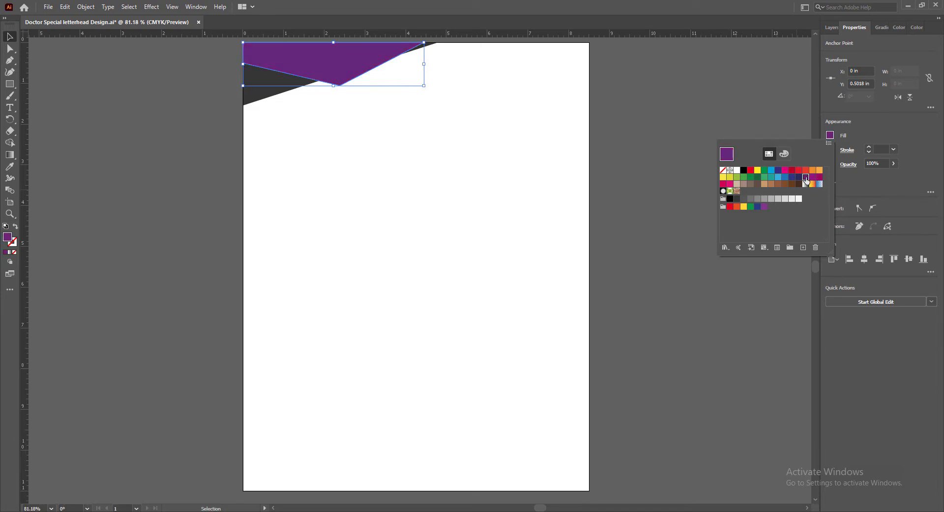
{"action": "left_click", "coordinate": [820, 177]}
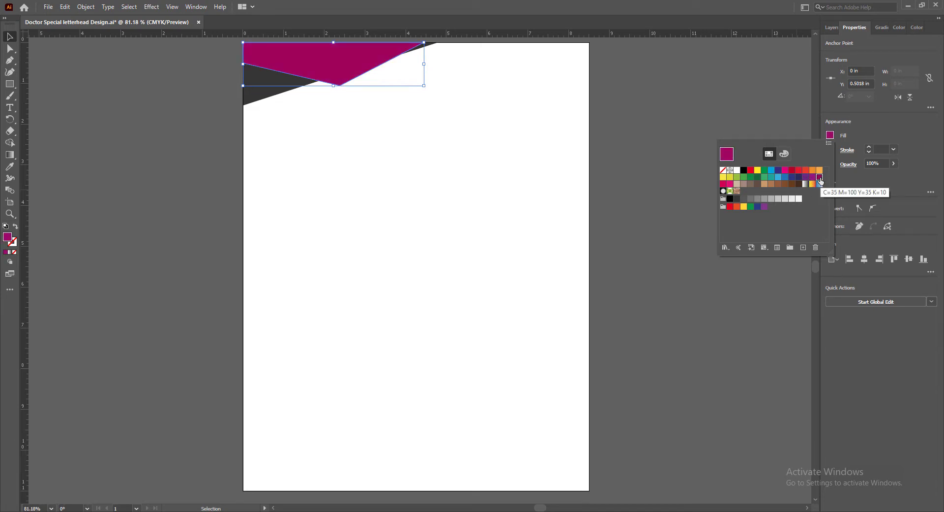
{"action": "left_click", "coordinate": [778, 101]}
Try the lighter pink F24699 as the four-sided shape's fill
{"action": "double_click", "coordinate": [8, 238]}
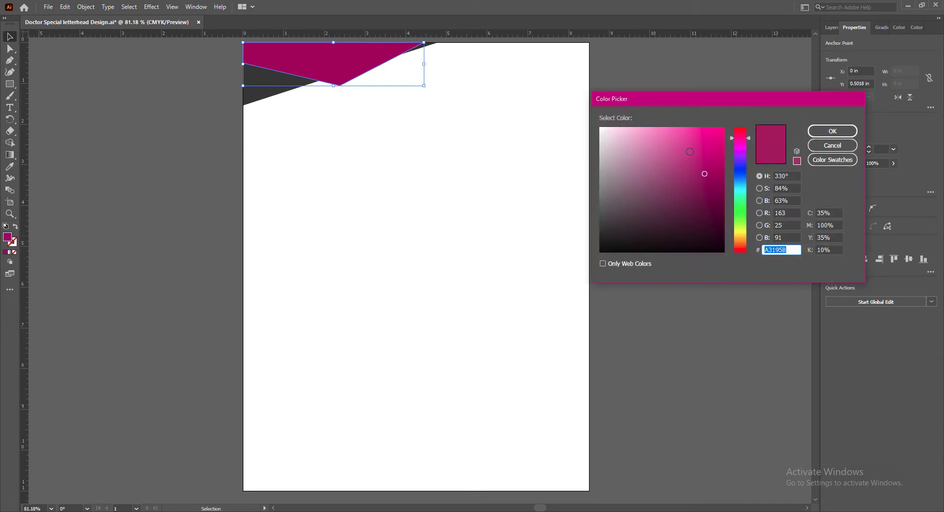
{"action": "left_click", "coordinate": [689, 133]}
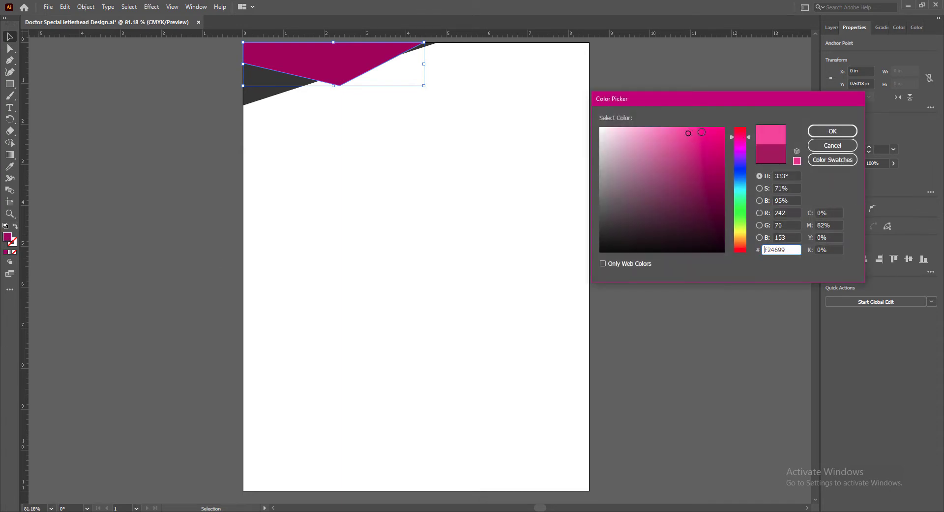
{"action": "left_click", "coordinate": [831, 131]}
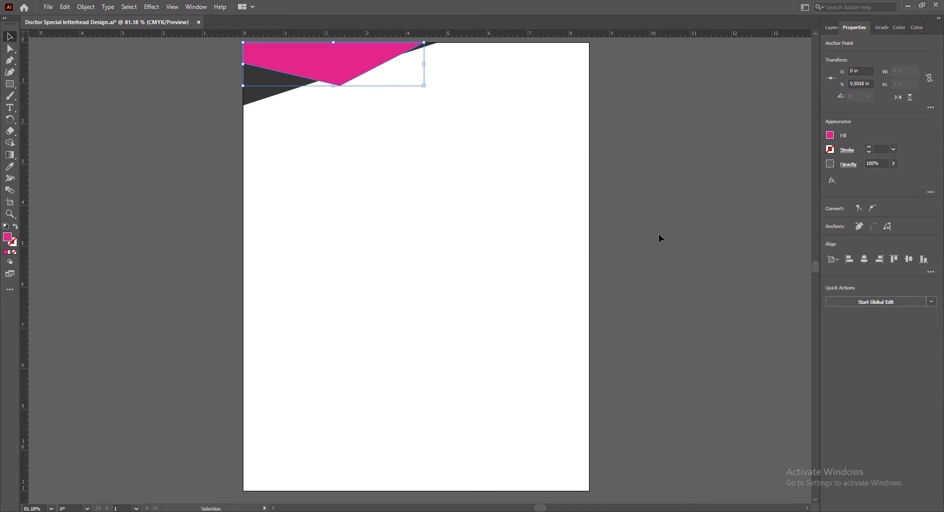
Set the four-sided shape's fill to a strong magenta, about CE056F
{"action": "double_click", "coordinate": [8, 238]}
{"action": "left_click", "coordinate": [723, 151]}
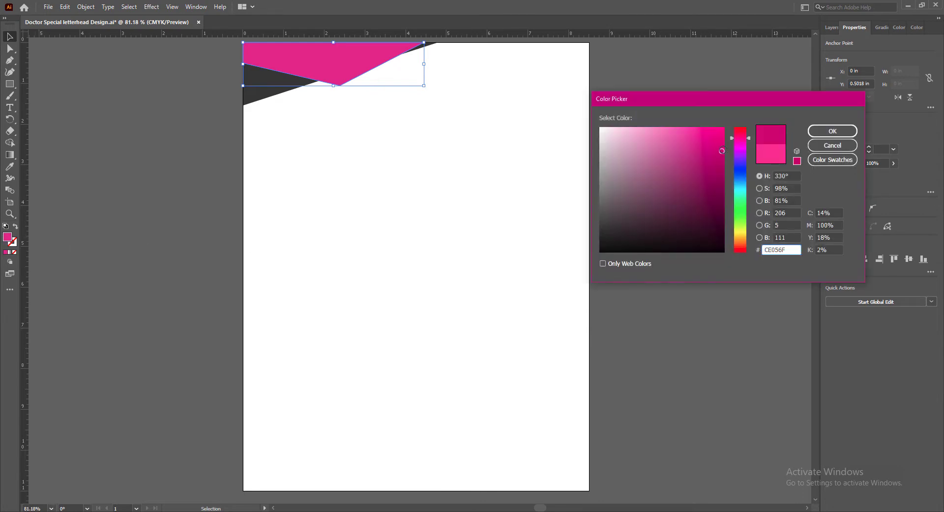
{"action": "left_click", "coordinate": [829, 133]}
{"action": "left_click", "coordinate": [663, 223]}
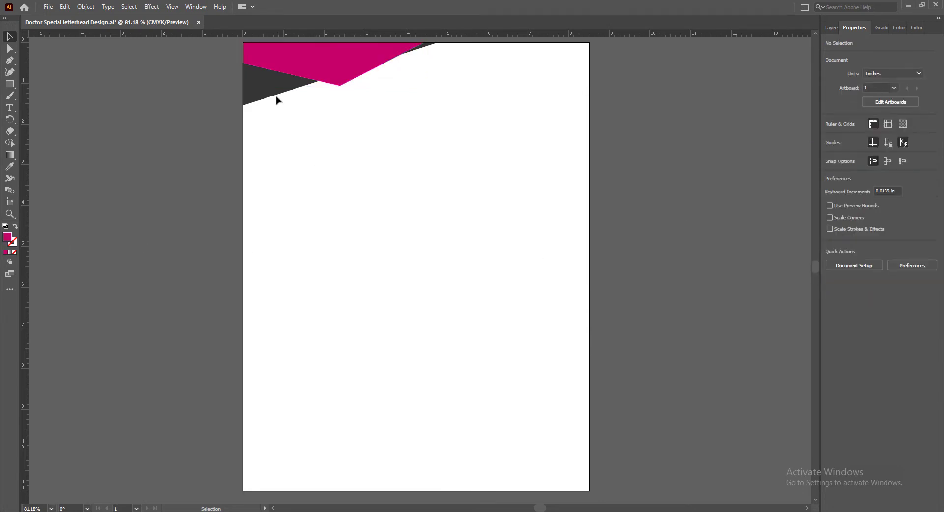
Widen the dark grey triangle to about 5 in and resize the magenta shape to about 4.25 in wide and 1.25 in high
{"action": "left_click", "coordinate": [279, 98]}
{"action": "left_click_drag", "start_coordinate": [437, 74], "coordinate": [407, 64]}
{"action": "left_click", "coordinate": [331, 64]}
{"action": "left_click_drag", "start_coordinate": [324, 86], "coordinate": [324, 94]}
{"action": "left_click_drag", "start_coordinate": [407, 68], "coordinate": [417, 68]}
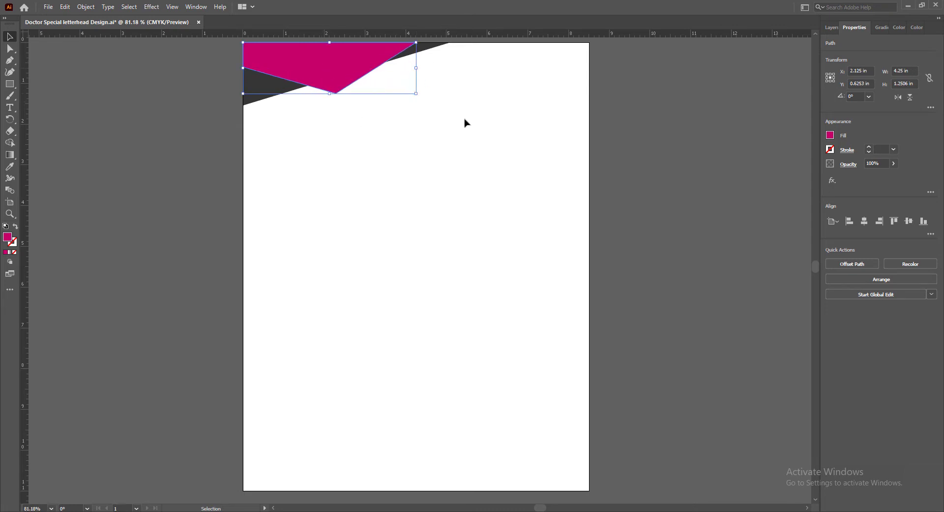
Move the magenta shape's lowest anchor to about 1.9 in across and its upper-right anchor to about 4 in across
{"action": "key", "text": "a"}
{"action": "left_click", "coordinate": [336, 93]}
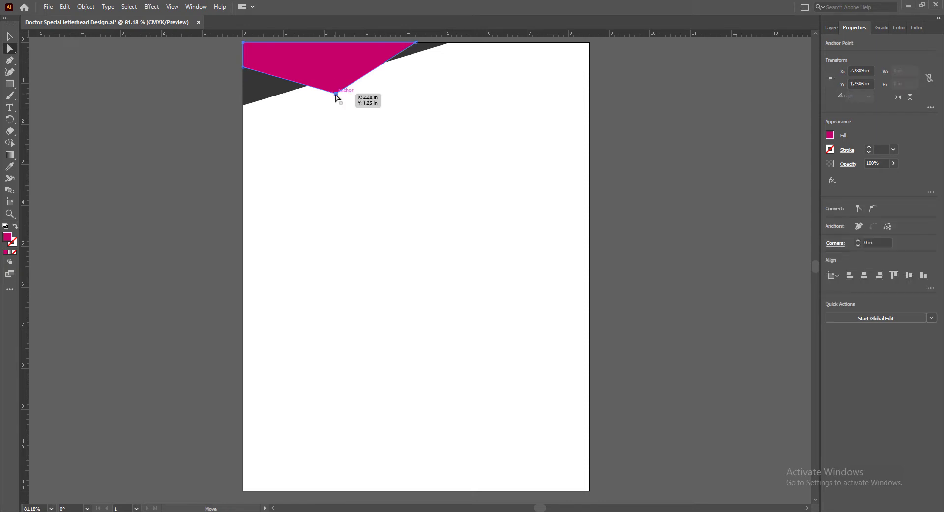
{"action": "left_click_drag", "start_coordinate": [336, 95], "coordinate": [320, 96]}
{"action": "left_click", "coordinate": [416, 43]}
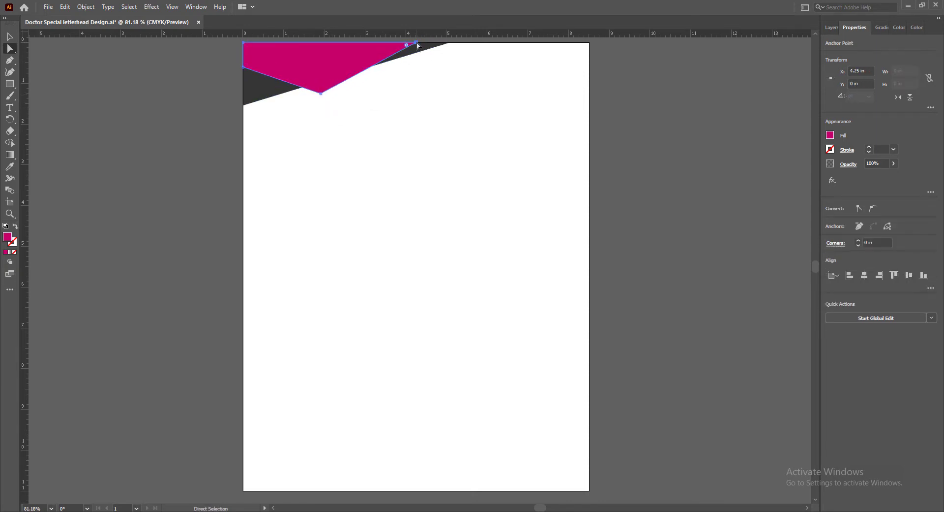
{"action": "left_click_drag", "start_coordinate": [415, 44], "coordinate": [405, 43]}
{"action": "left_click", "coordinate": [10, 37]}
{"action": "left_click", "coordinate": [716, 199]}
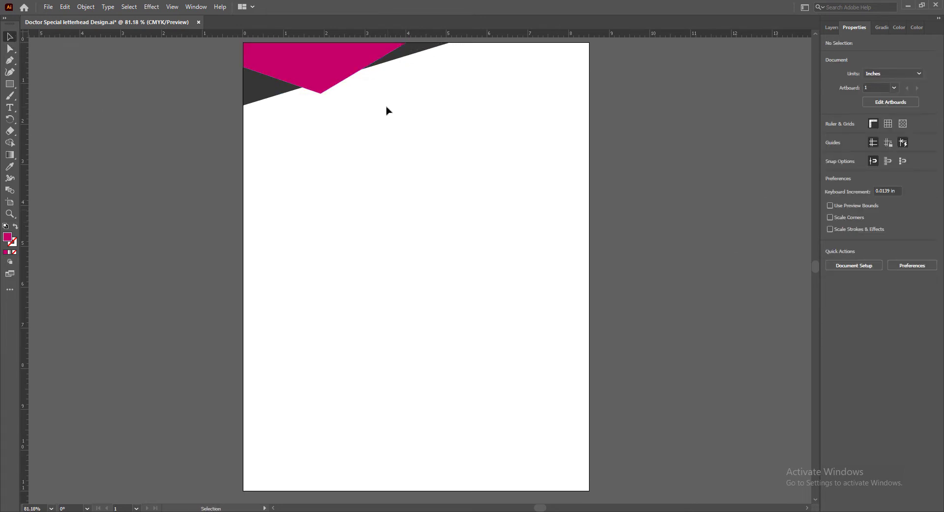
Add a new layer beneath Layer 1 and make it the active layer
{"action": "left_click", "coordinate": [832, 27]}
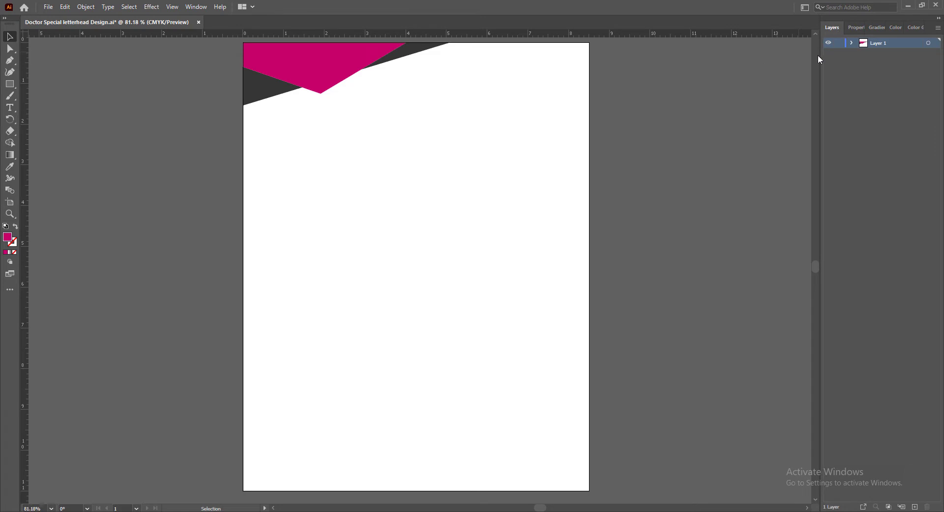
{"action": "left_click", "coordinate": [915, 507]}
{"action": "left_click_drag", "start_coordinate": [885, 43], "coordinate": [884, 64]}
{"action": "key", "text": "ctrl+z"}
{"action": "left_click", "coordinate": [853, 54]}
Draw a rectangle across the full 8.5 in page width at the page's upper edge, about 1.5 in high, on the lower layer
{"action": "left_click", "coordinate": [10, 84]}
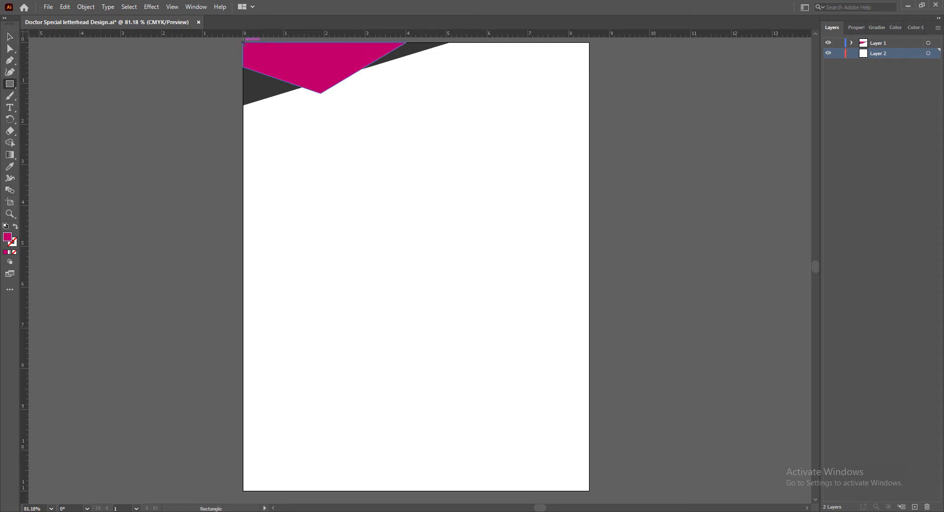
{"action": "left_click_drag", "start_coordinate": [244, 42], "coordinate": [589, 105]}
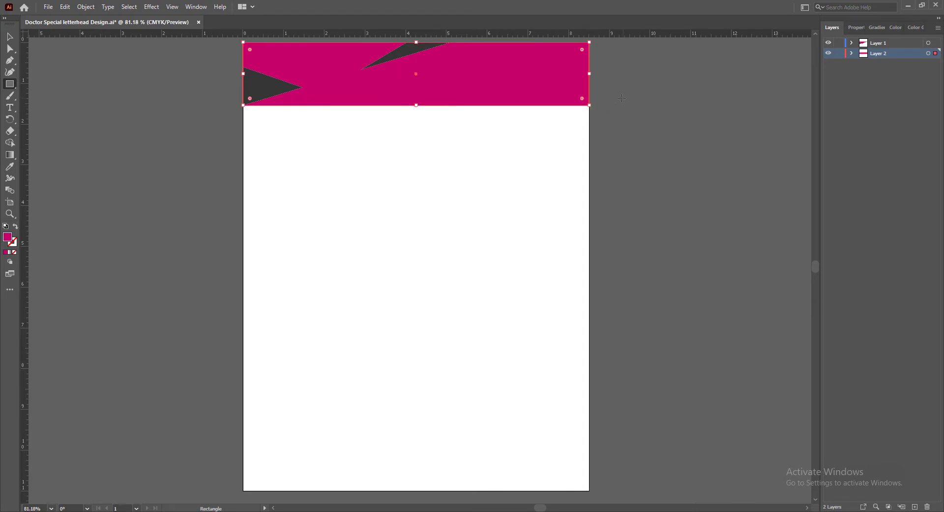
{"action": "left_click", "coordinate": [9, 37]}
Fill the header rectangle with dark purple 38004F
{"action": "double_click", "coordinate": [9, 238]}
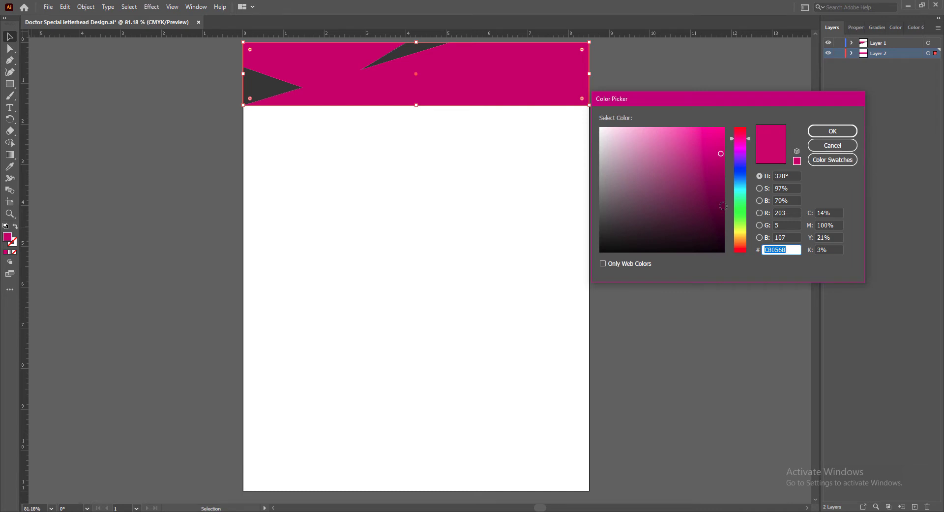
{"action": "left_click", "coordinate": [741, 154]}
{"action": "left_click", "coordinate": [724, 213]}
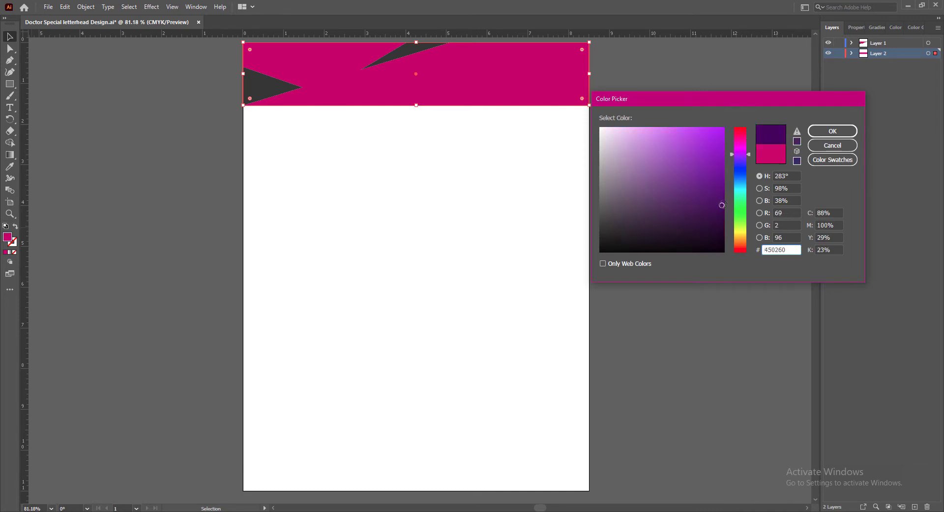
{"action": "left_click", "coordinate": [822, 133]}
{"action": "left_click", "coordinate": [670, 152]}
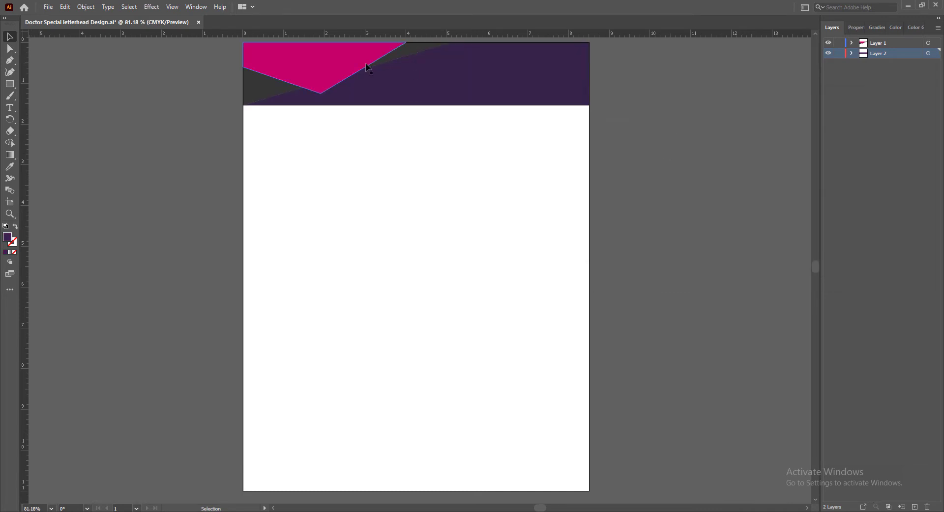
Change the header rectangle's fill to the very dark magenta 4C002F
{"action": "left_click", "coordinate": [448, 87]}
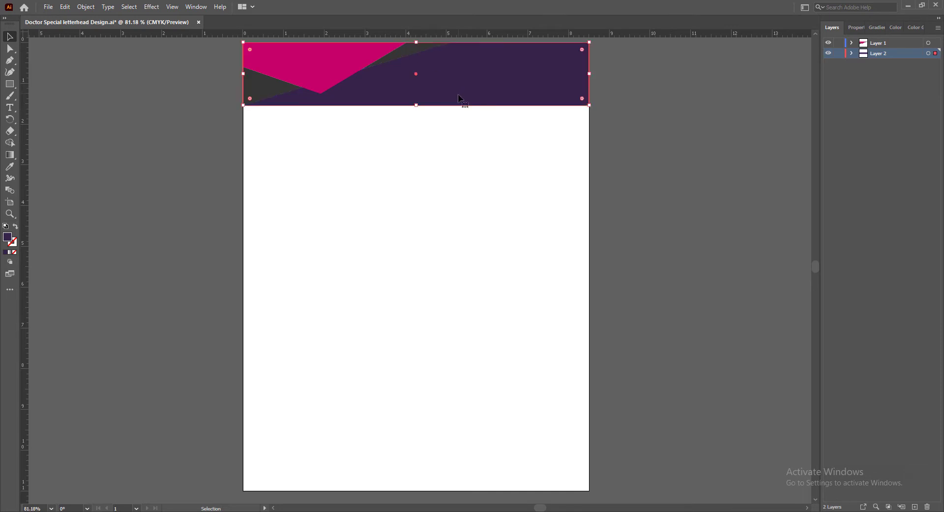
{"action": "double_click", "coordinate": [7, 237]}
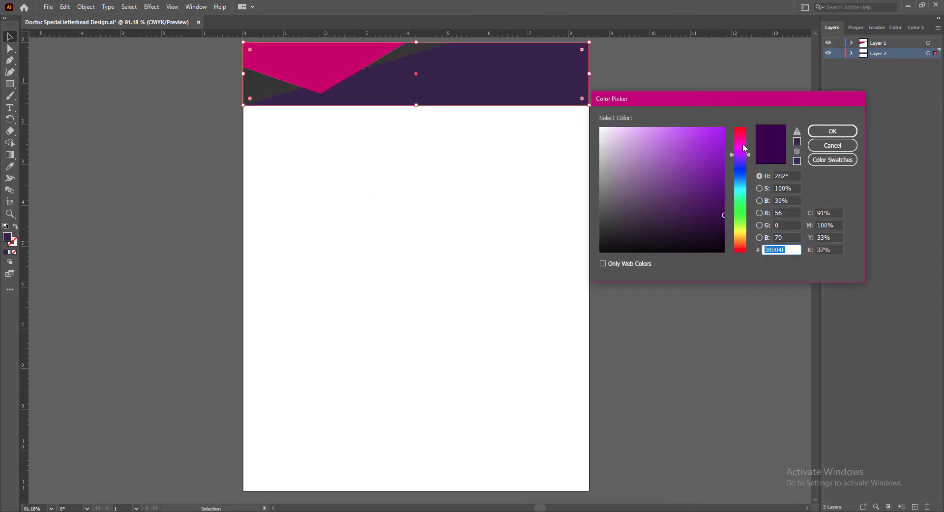
{"action": "left_click_drag", "start_coordinate": [744, 147], "coordinate": [742, 140]}
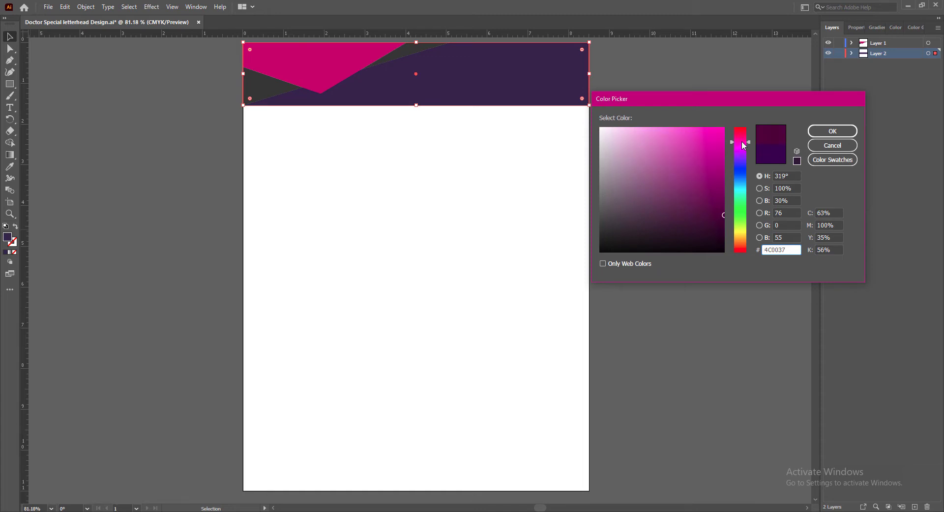
{"action": "left_click", "coordinate": [829, 132]}
{"action": "left_click", "coordinate": [691, 185]}
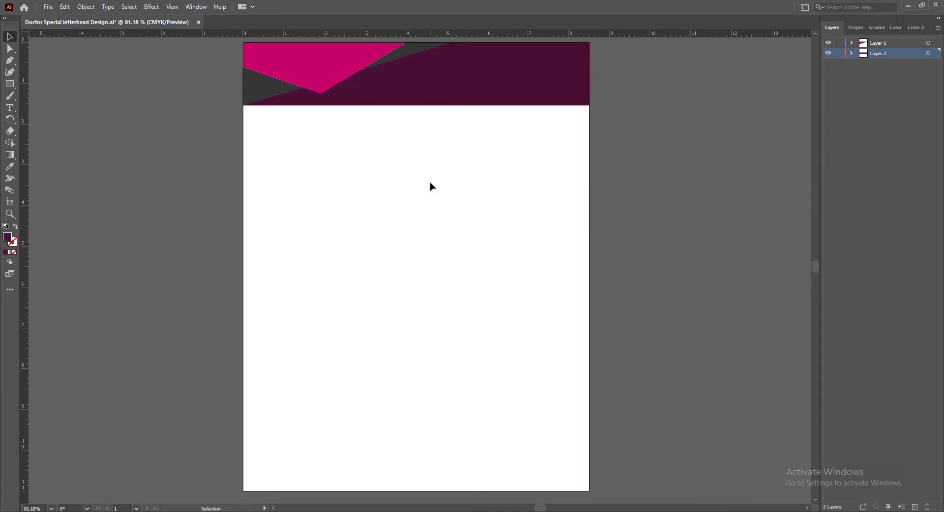
Copy the magenta shape's fill onto the full-width header rectangle with the Eyedropper
{"action": "left_click", "coordinate": [500, 96]}
{"action": "key", "text": "i"}
{"action": "left_click", "coordinate": [311, 78]}
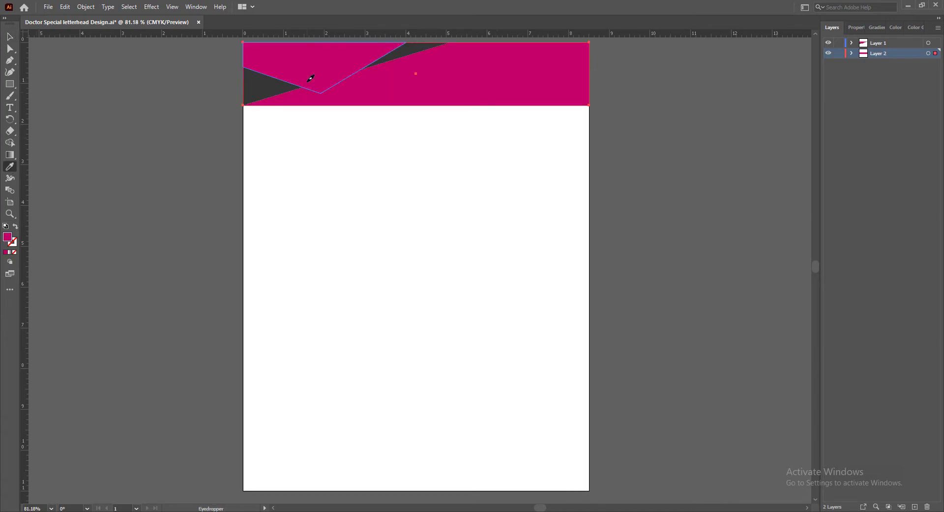
{"action": "left_click", "coordinate": [11, 39]}
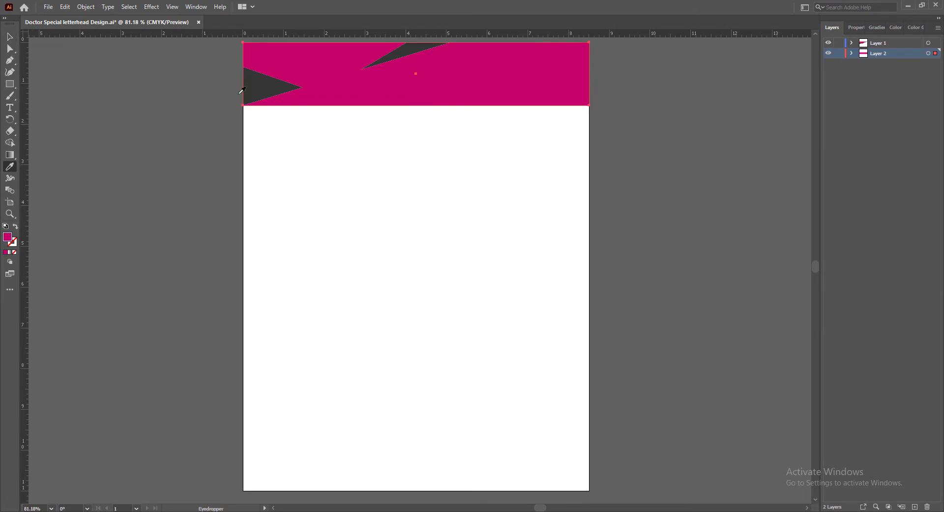
Move the magenta shape's lowest anchor down to the header rectangle's lower edge, about 1.8 in across
{"action": "left_click", "coordinate": [333, 76]}
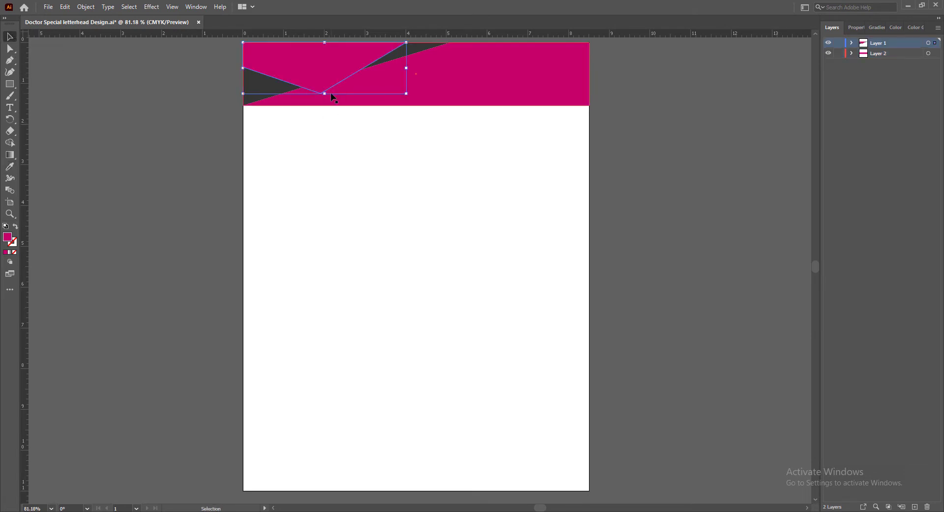
{"action": "left_click", "coordinate": [11, 49]}
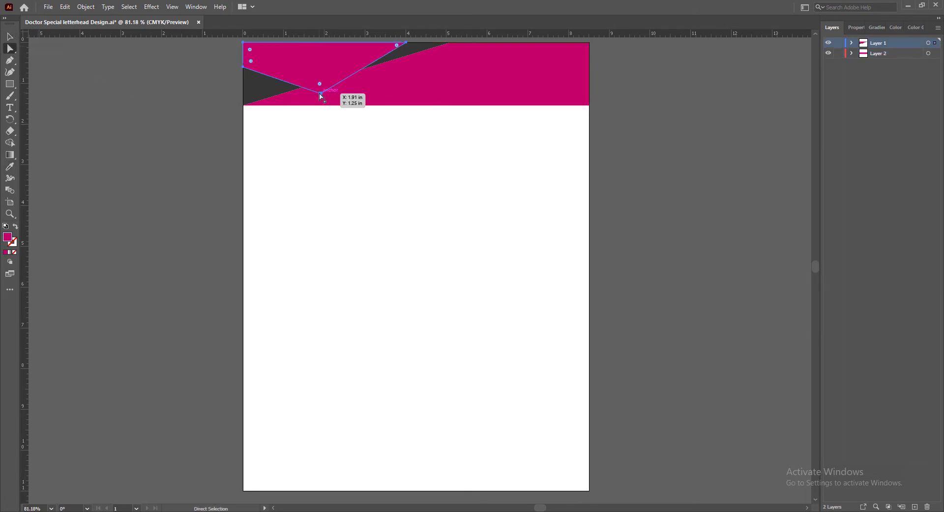
{"action": "left_click_drag", "start_coordinate": [321, 93], "coordinate": [317, 109]}
{"action": "key", "text": "ctrl+z"}
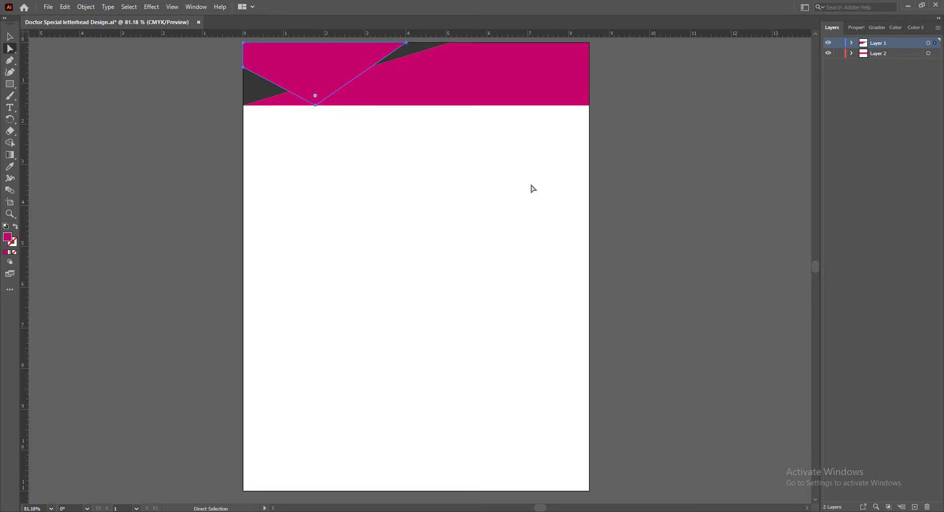
Darken the header rectangle's fill to a deep shade of the same magenta
{"action": "left_click", "coordinate": [10, 36]}
{"action": "left_click", "coordinate": [517, 84]}
{"action": "double_click", "coordinate": [9, 238]}
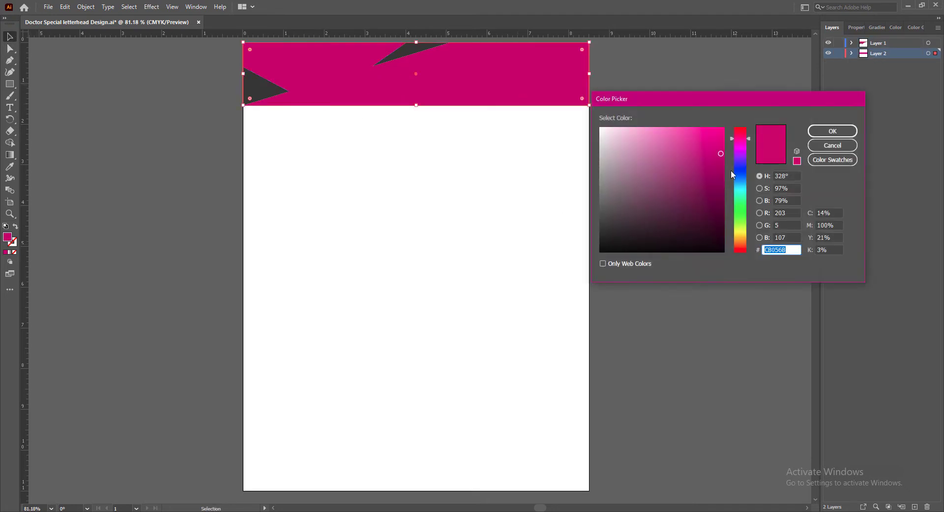
{"action": "left_click", "coordinate": [724, 191]}
{"action": "left_click", "coordinate": [817, 133]}
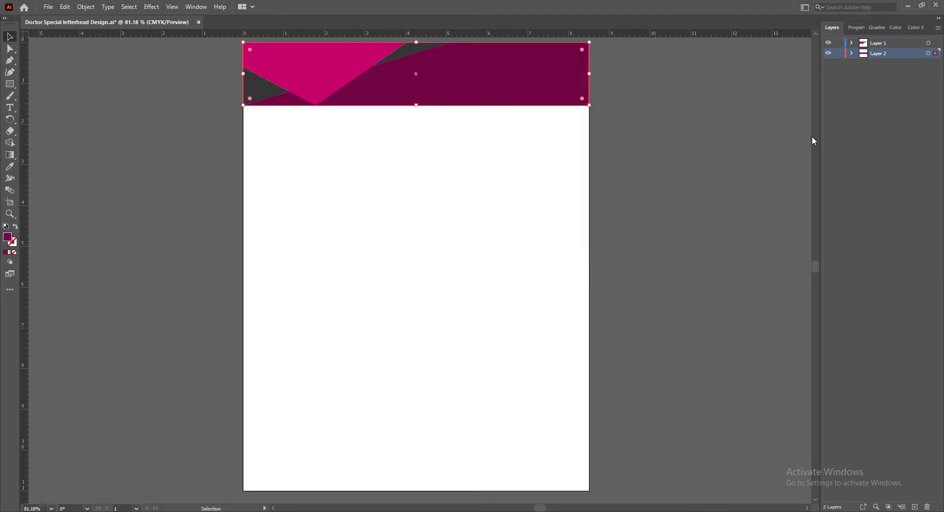
{"action": "left_click", "coordinate": [641, 207]}
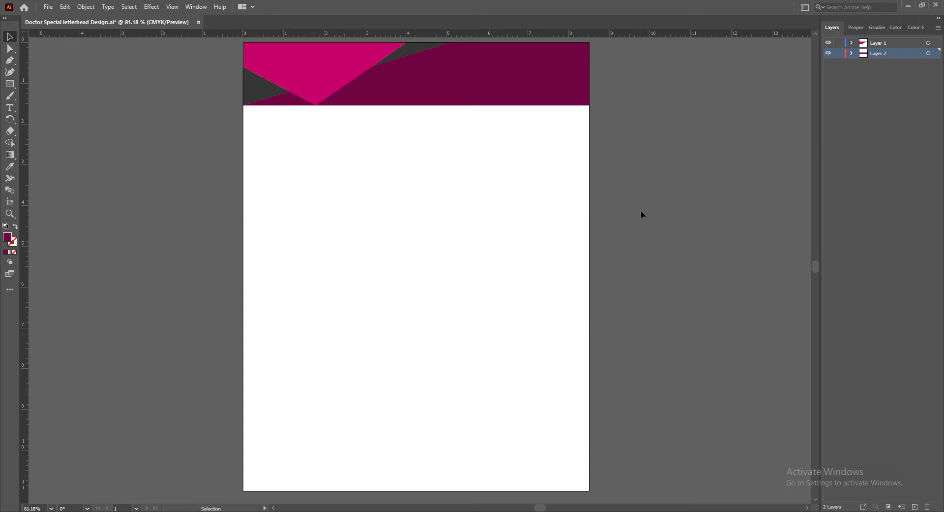
Fill the dark grey triangle behind the magenta shape with black 000000
{"action": "left_click", "coordinate": [260, 95]}
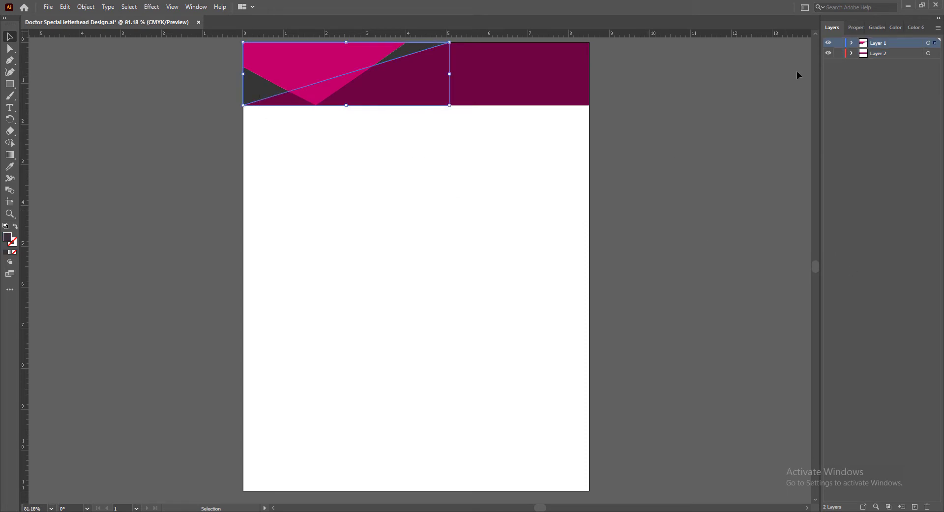
{"action": "double_click", "coordinate": [8, 238]}
{"action": "left_click", "coordinate": [603, 249]}
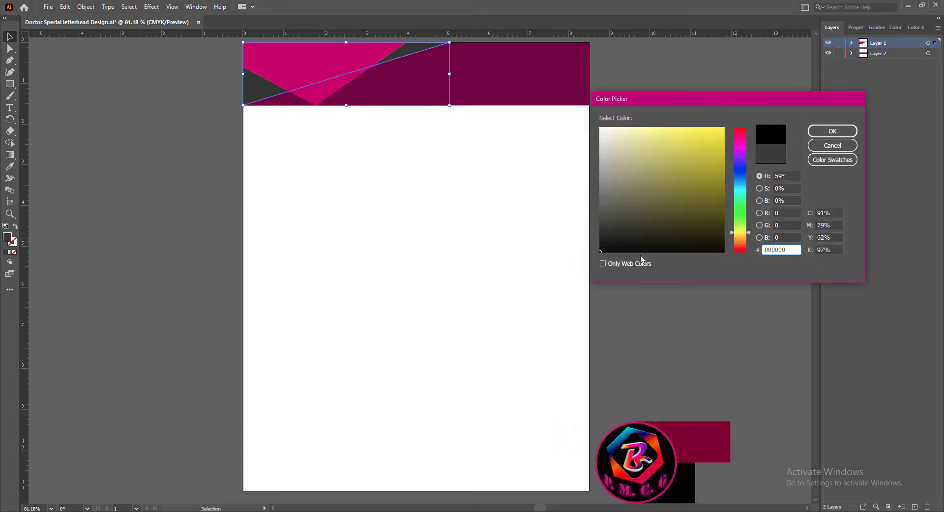
{"action": "left_click", "coordinate": [817, 132]}
{"action": "left_click", "coordinate": [728, 163]}
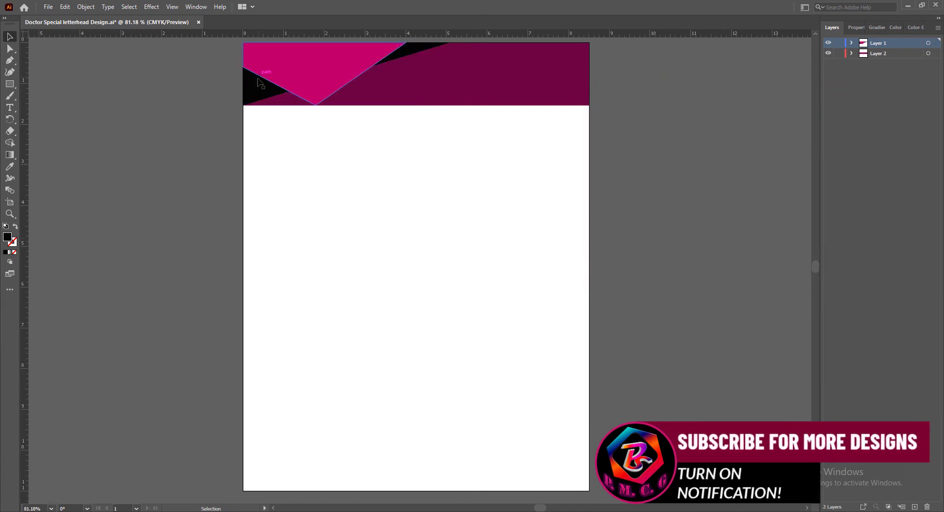
Extend the header rectangle to about 2.3 in high and stretch the black and magenta shapes together to about 5.5 in wide and 1.9 in high
{"action": "left_click", "coordinate": [544, 84]}
{"action": "left_click_drag", "start_coordinate": [416, 106], "coordinate": [416, 138]}
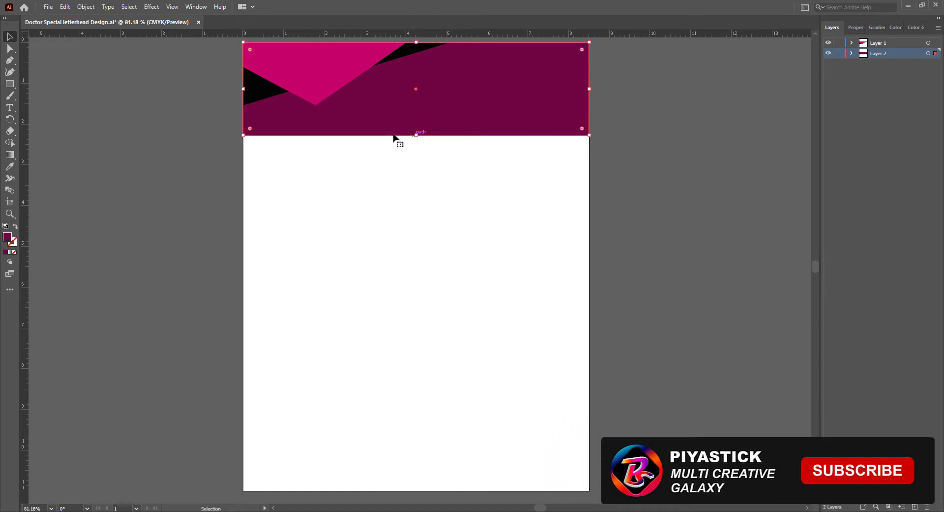
{"action": "left_click", "coordinate": [270, 99]}
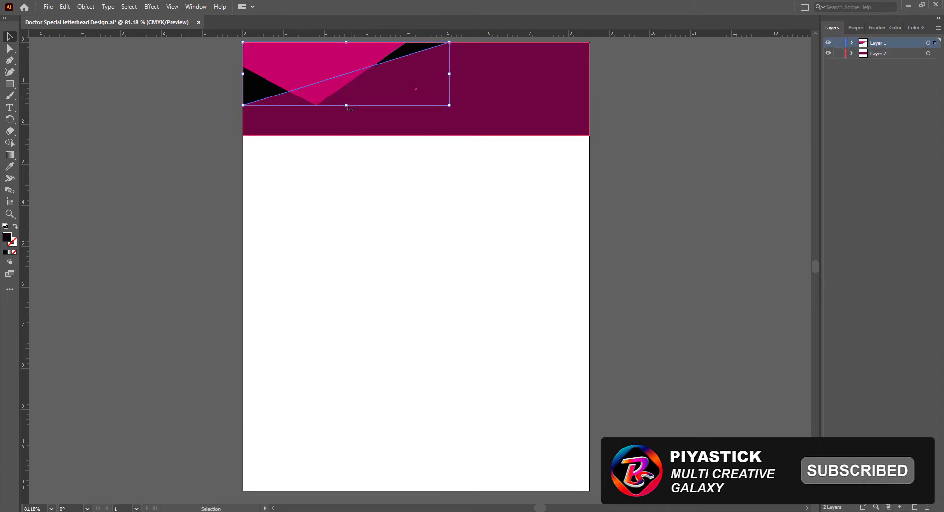
{"action": "left_click_drag", "start_coordinate": [347, 105], "coordinate": [347, 121]}
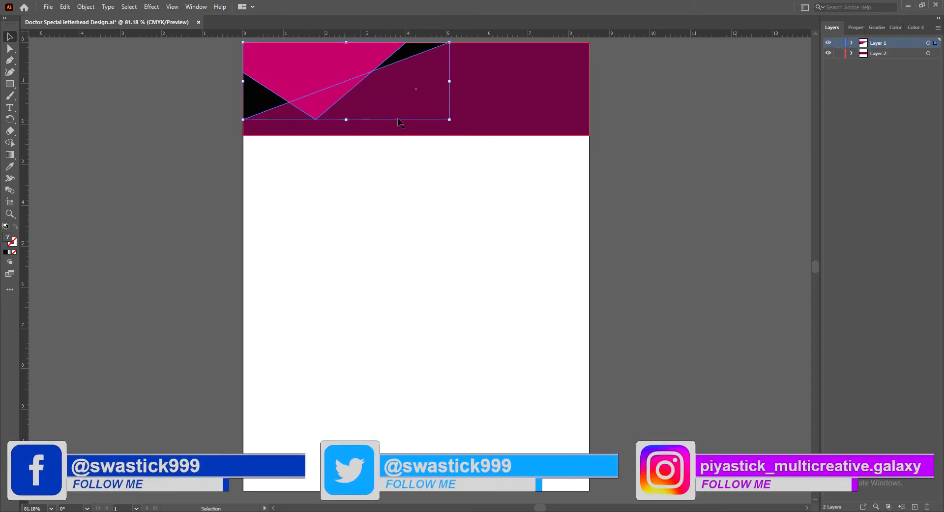
{"action": "left_click_drag", "start_coordinate": [449, 81], "coordinate": [468, 82]}
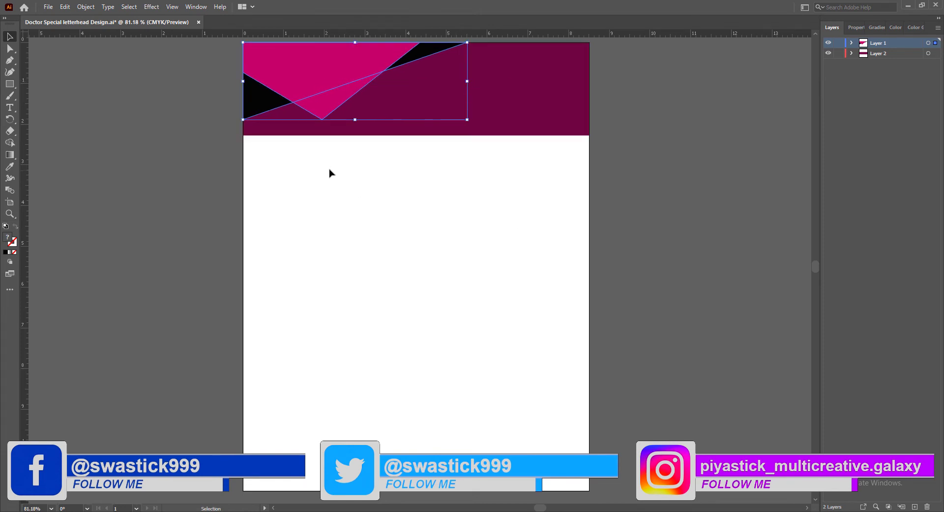
{"action": "left_click", "coordinate": [661, 179]}
Split the header rectangle into a block about 1.9 in high and a thin full-width stripe just beneath it, and save the document
{"action": "left_click", "coordinate": [418, 132]}
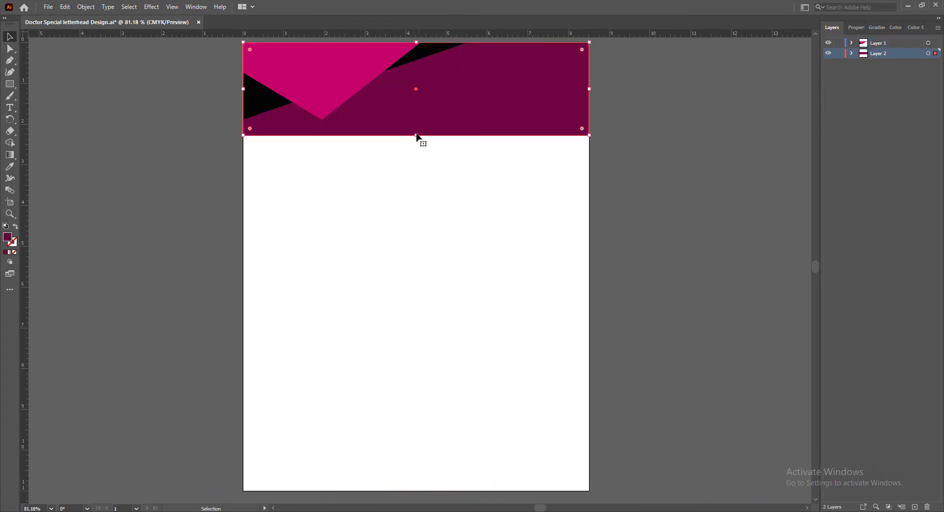
{"action": "mouse_move", "coordinate": [417, 135]}
{"action": "left_mouse_down"}
{"action": "mouse_move", "coordinate": [417, 121]}
{"action": "mouse_move", "coordinate": [464, 131]}
{"action": "mouse_move", "coordinate": [466, 207]}
{"action": "mouse_move", "coordinate": [416, 161]}
{"action": "mouse_move", "coordinate": [415, 146]}
{"action": "left_mouse_up"}
{"action": "left_click", "coordinate": [622, 175]}
{"action": "left_click", "coordinate": [460, 106]}
{"action": "key", "text": "shift+Up"}
{"action": "key", "text": "shift+Up"}
{"action": "key", "text": "shift+Up"}
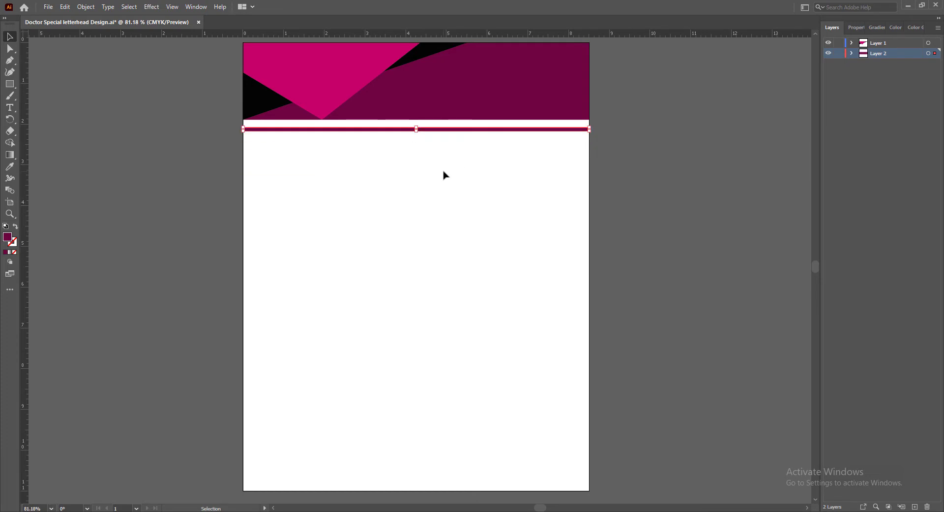
{"action": "left_click", "coordinate": [662, 182]}
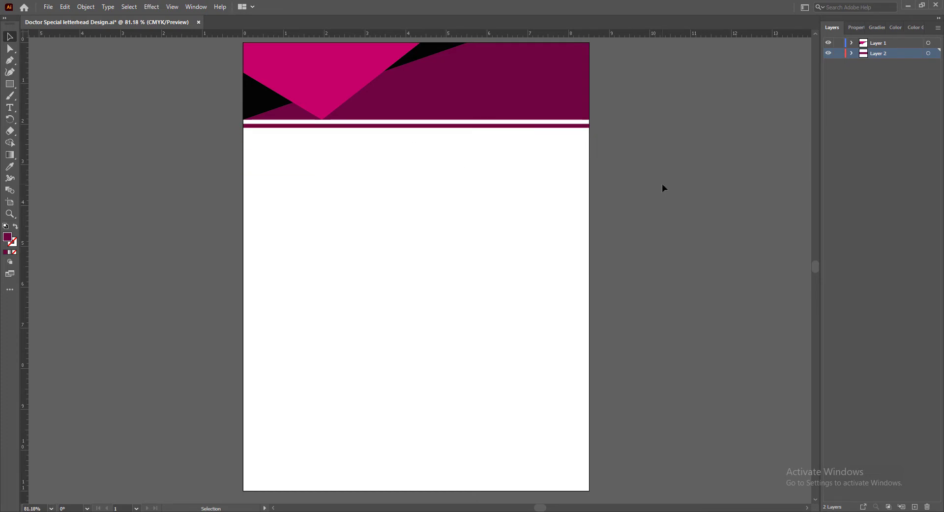
{"action": "key", "text": "ctrl+s"}
Start a Drop Shadow effect on the magenta shape with a Y offset of 0 in and a blur of 0.03 in
{"action": "left_click", "coordinate": [296, 78]}
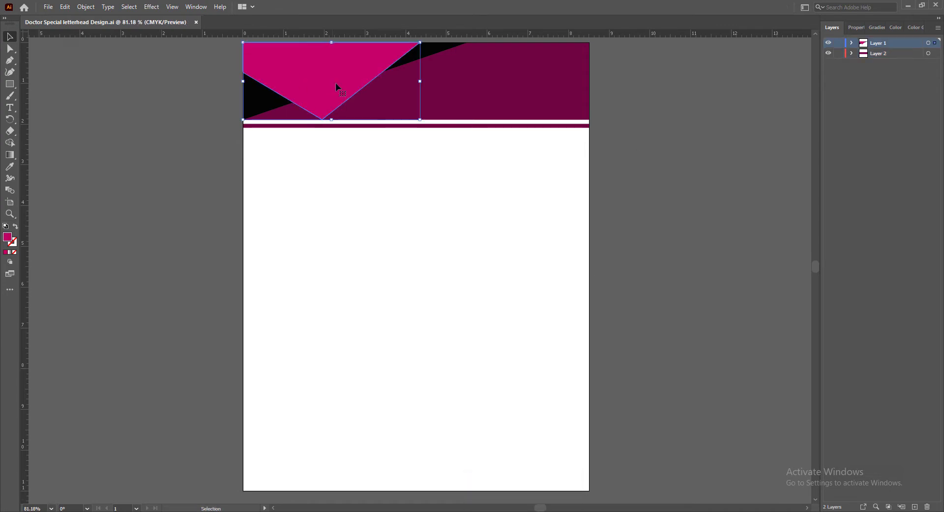
{"action": "left_click", "coordinate": [153, 7]}
{"action": "mouse_move", "coordinate": [196, 118]}
{"action": "left_click", "coordinate": [295, 119]}
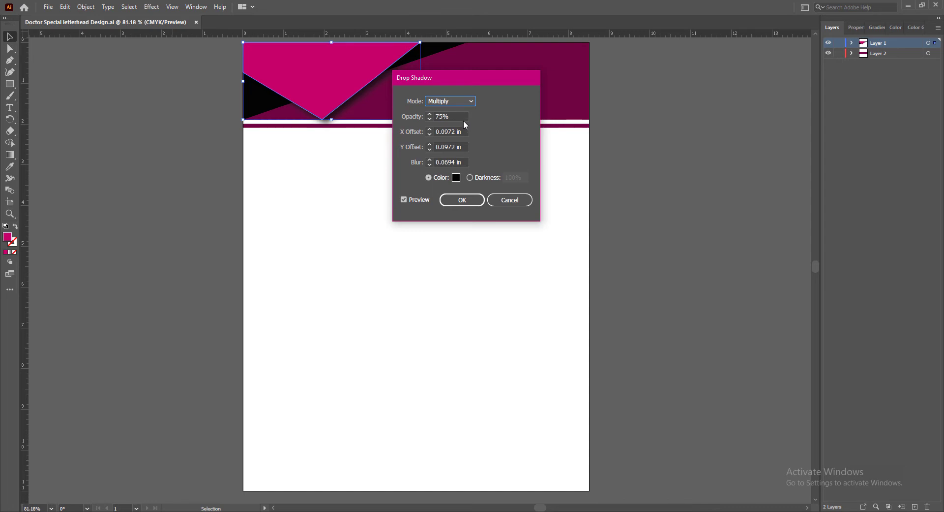
{"action": "left_click", "coordinate": [429, 149]}
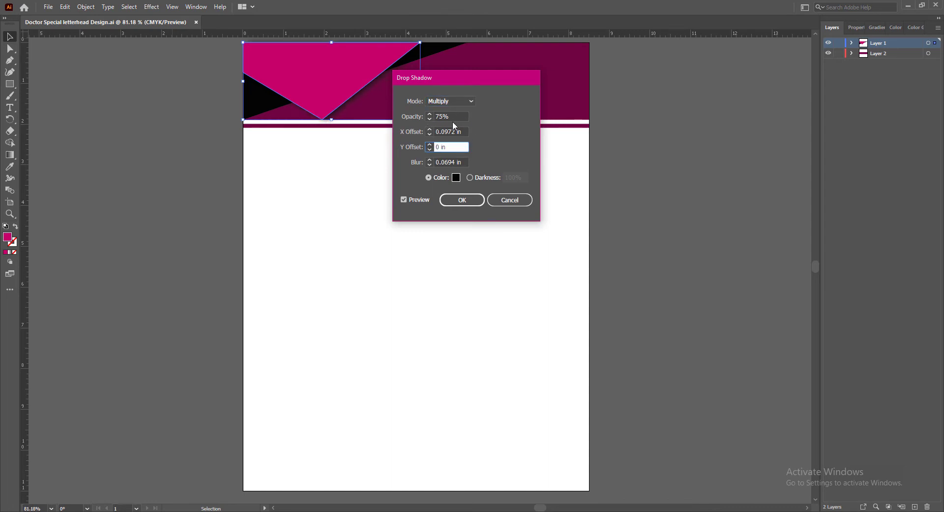
{"action": "left_click_drag", "start_coordinate": [457, 162], "coordinate": [446, 162]}
{"action": "type", "text": "3"}
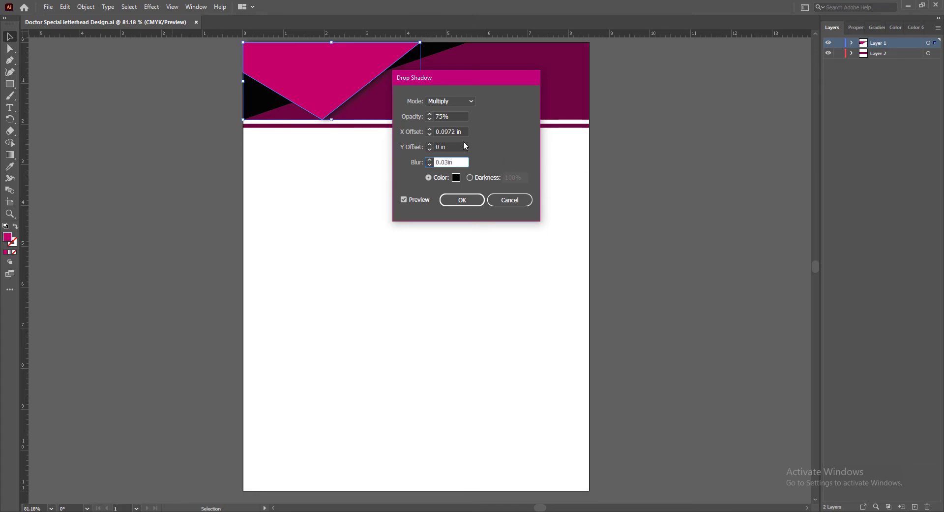
Set the shadow's X offset to 0.12 in, Y offset to 0.03 in and blur to 0.06 in, and apply the effect
{"action": "left_click", "coordinate": [458, 117]}
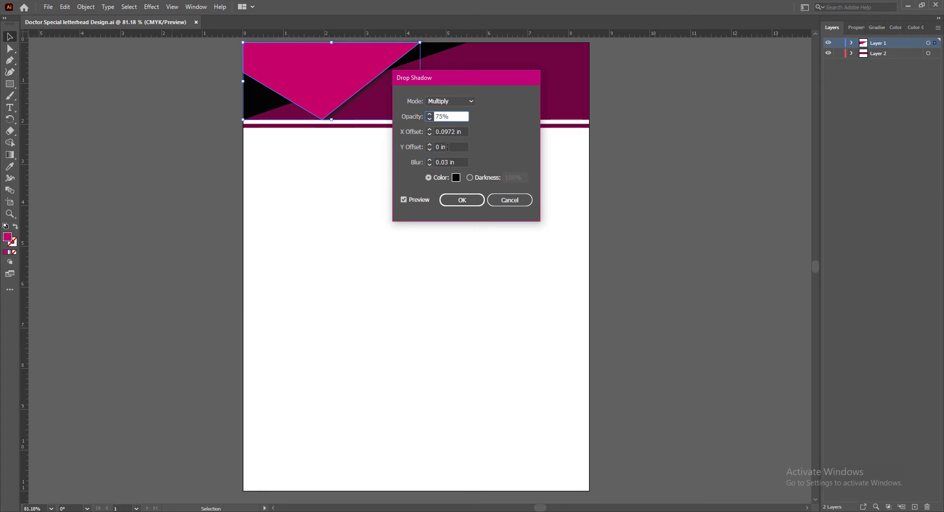
{"action": "left_click_drag", "start_coordinate": [448, 147], "coordinate": [435, 146]}
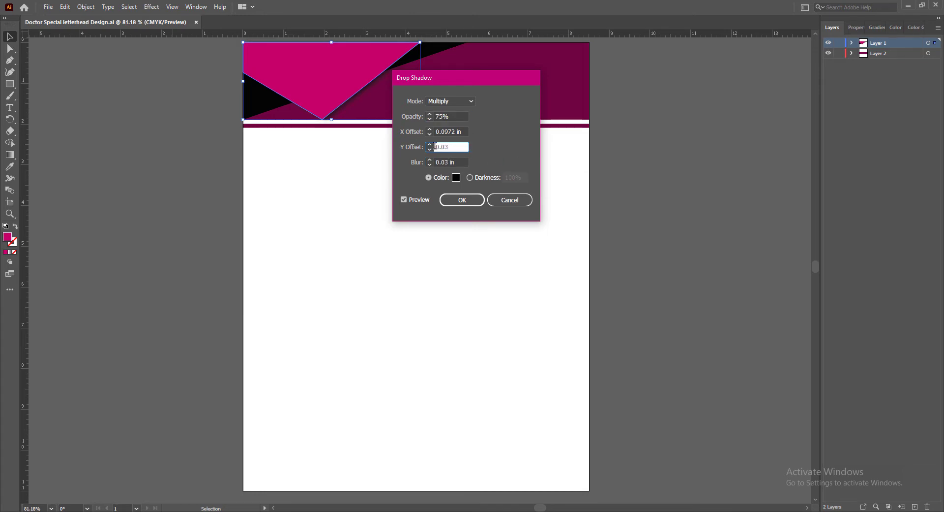
{"action": "left_click", "coordinate": [463, 131]}
{"action": "left_click_drag", "start_coordinate": [450, 162], "coordinate": [446, 162]}
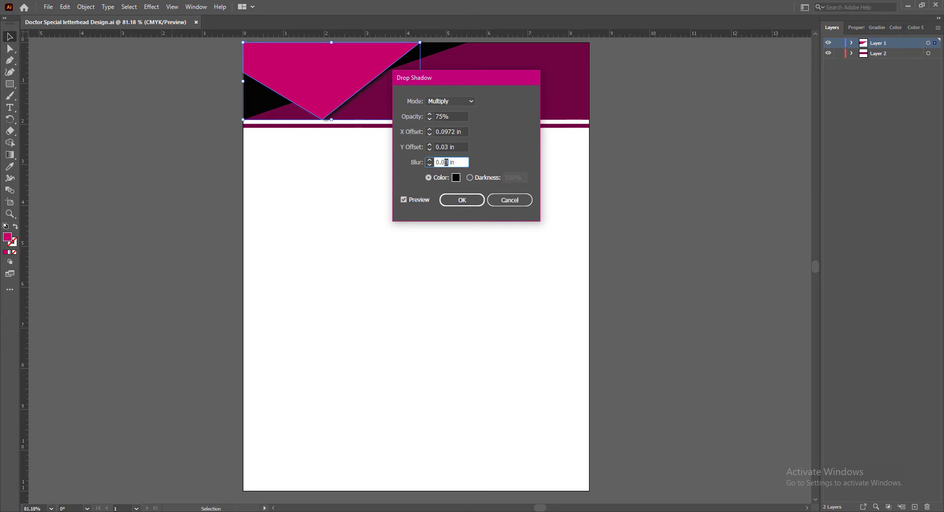
{"action": "left_click", "coordinate": [460, 147]}
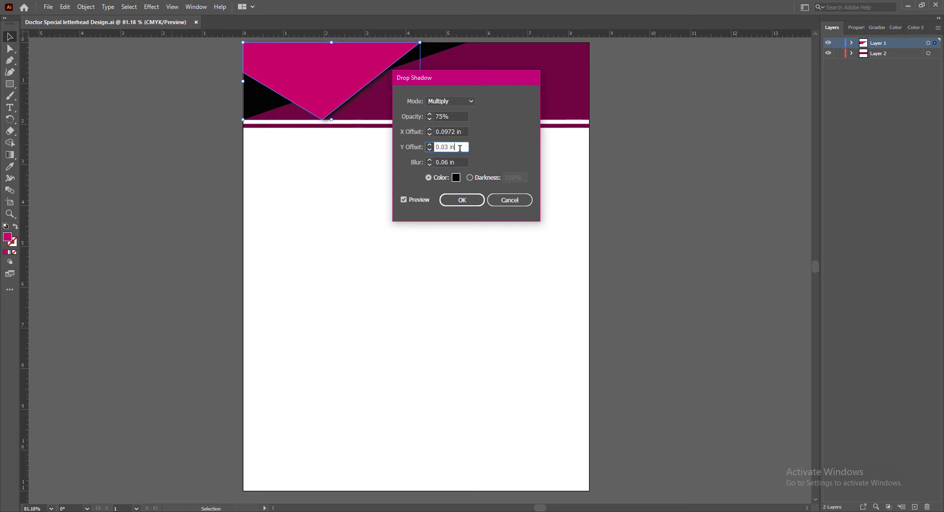
{"action": "left_click", "coordinate": [430, 129]}
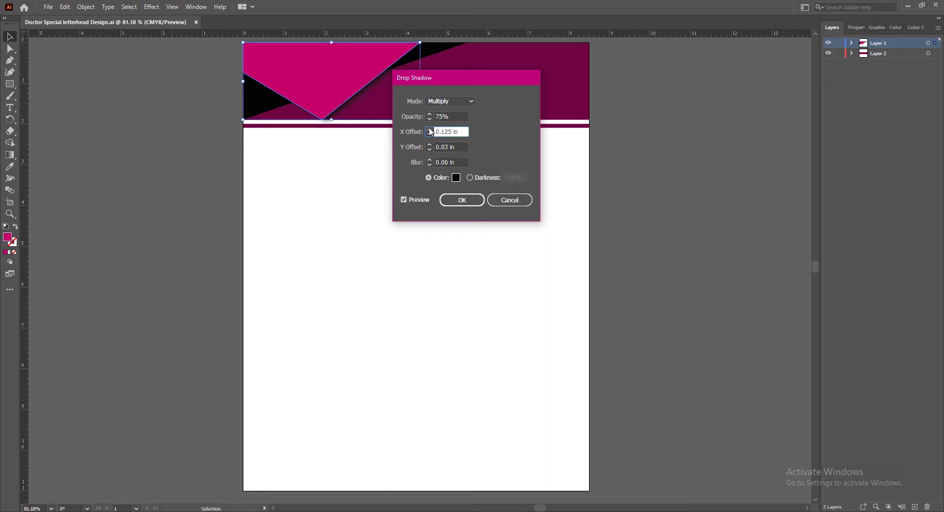
{"action": "left_click", "coordinate": [430, 130]}
{"action": "type", "text": "12"}
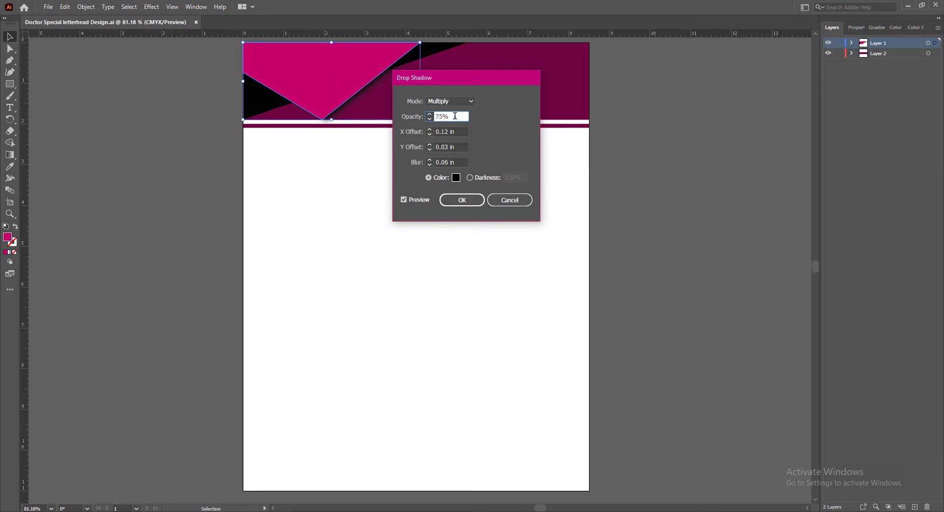
{"action": "key", "text": "Return"}
{"action": "left_click", "coordinate": [642, 228]}
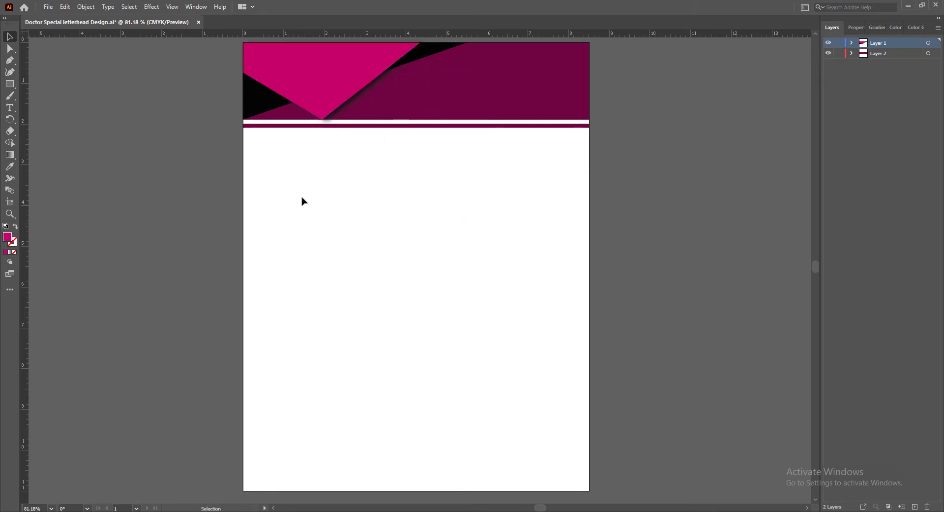
Move the thin stripe down to about 2.2 in on the page and extend the header rectangle to about 1.95 in high
{"action": "left_click", "coordinate": [256, 104]}
{"action": "left_click", "coordinate": [642, 198]}
{"action": "left_click", "coordinate": [401, 117]}
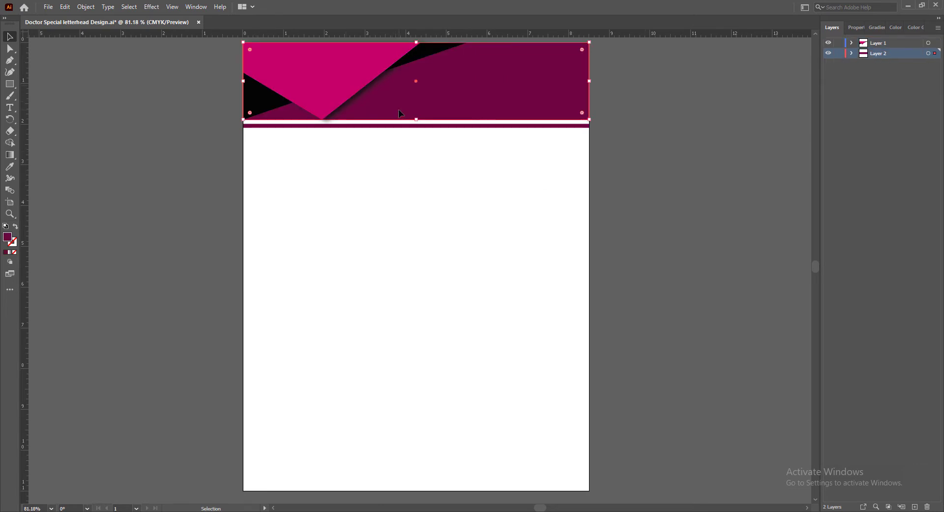
{"action": "left_click", "coordinate": [407, 125]}
{"action": "key", "text": "Down"}
{"action": "key", "text": "Down"}
{"action": "key", "text": "Down"}
{"action": "key", "text": "Down"}
{"action": "key", "text": "Down"}
{"action": "key", "text": "Down"}
{"action": "key", "text": "Down"}
{"action": "key", "text": "Down"}
{"action": "key", "text": "Down"}
{"action": "key", "text": "Down"}
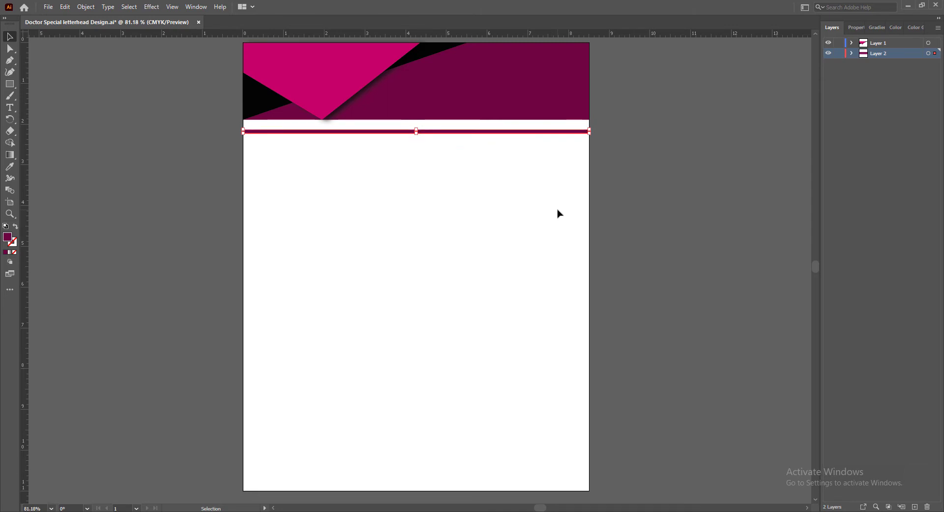
{"action": "left_click", "coordinate": [416, 119]}
{"action": "left_click_drag", "start_coordinate": [416, 118], "coordinate": [416, 122]}
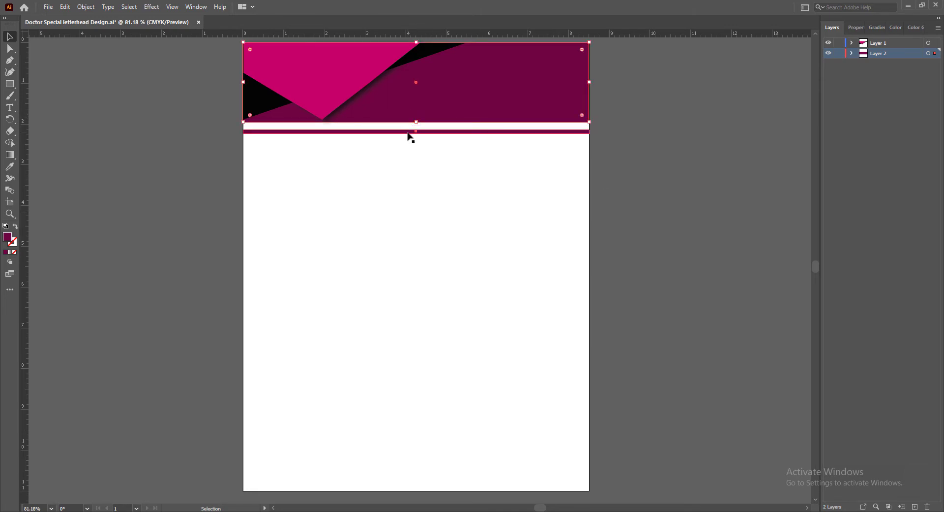
Nudge the thin full-width stripe slightly upward, closer to the header rectangle
{"action": "left_click", "coordinate": [412, 130]}
{"action": "left_click", "coordinate": [660, 199]}
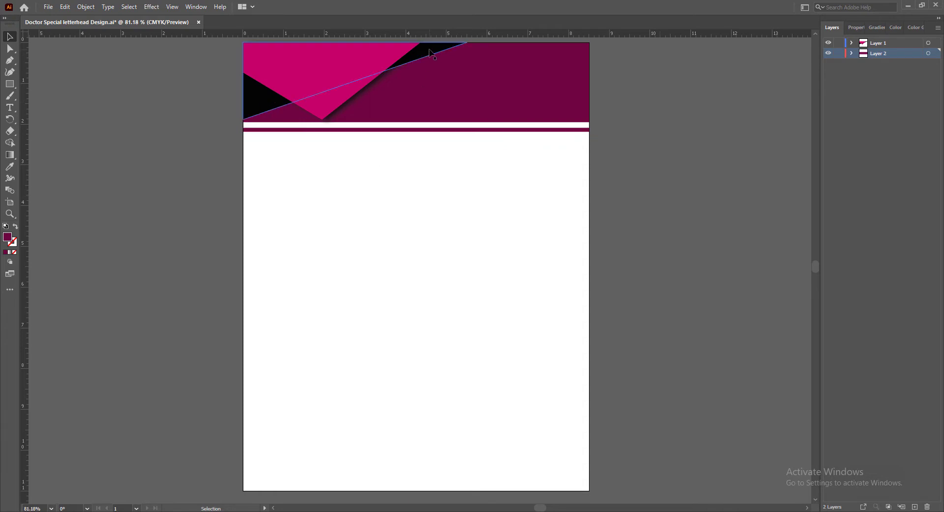
Try a Drop Shadow on the black header shape with X offset 0.12 in, Y offset 0.03 in and blur 0.06 in
{"action": "left_click", "coordinate": [270, 104]}
{"action": "left_click", "coordinate": [151, 6]}
{"action": "left_click", "coordinate": [276, 118]}
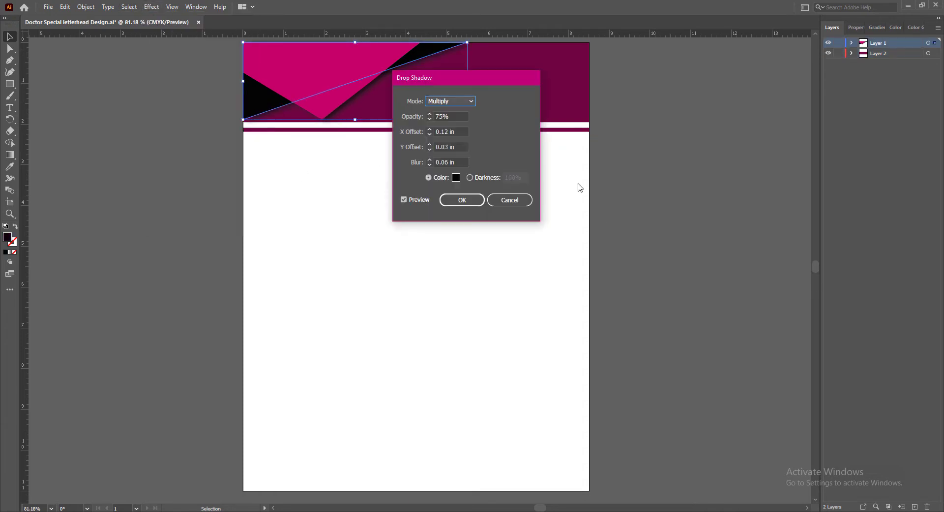
{"action": "left_click", "coordinate": [463, 199]}
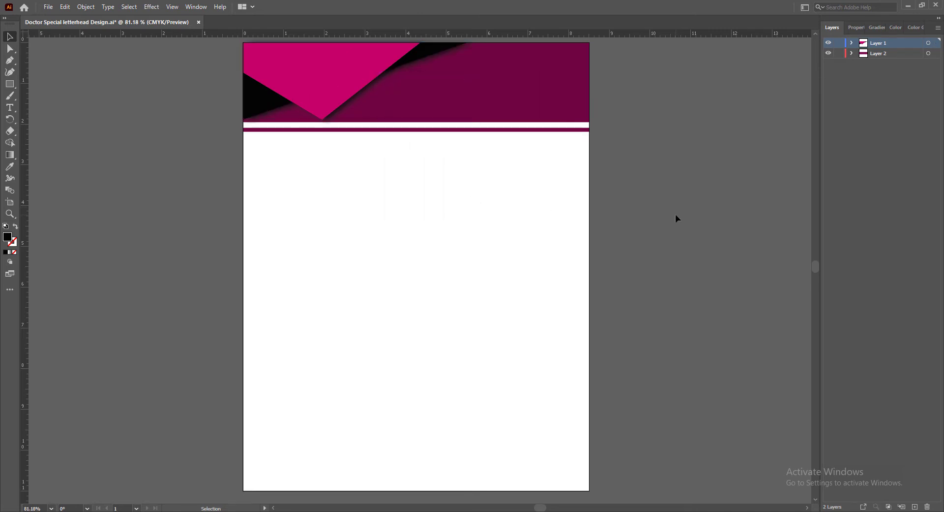
{"action": "key", "text": "a"}
{"action": "key", "text": "ctrl+z"}
Start a Drop Shadow effect on the black header shape with X and Y offsets of 0 in
{"action": "left_click", "coordinate": [151, 7]}
{"action": "mouse_move", "coordinate": [170, 119]}
{"action": "left_click", "coordinate": [276, 121]}
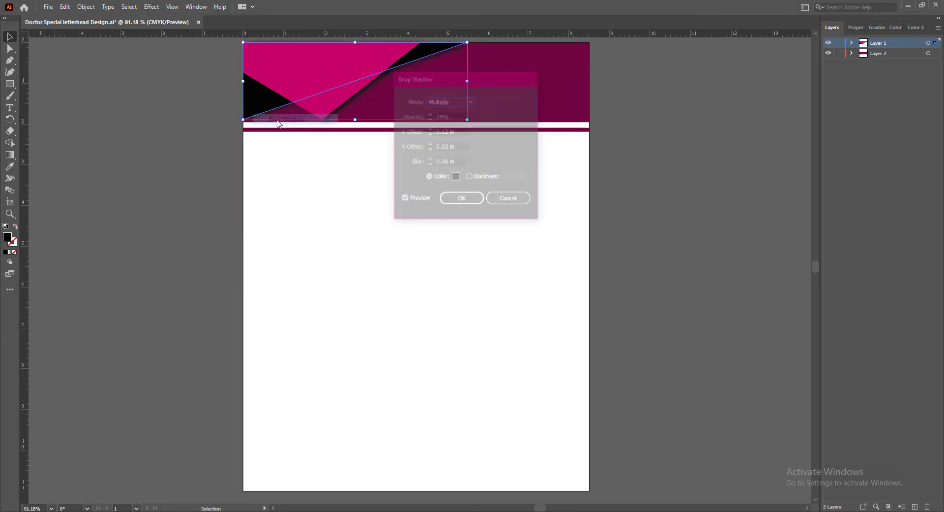
{"action": "left_click", "coordinate": [430, 135]}
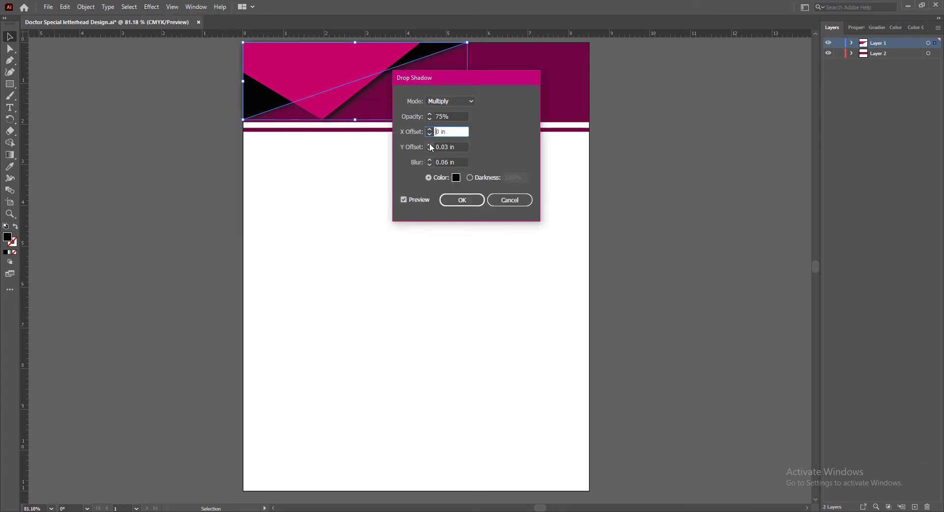
{"action": "left_click", "coordinate": [430, 144]}
{"action": "left_click", "coordinate": [429, 149]}
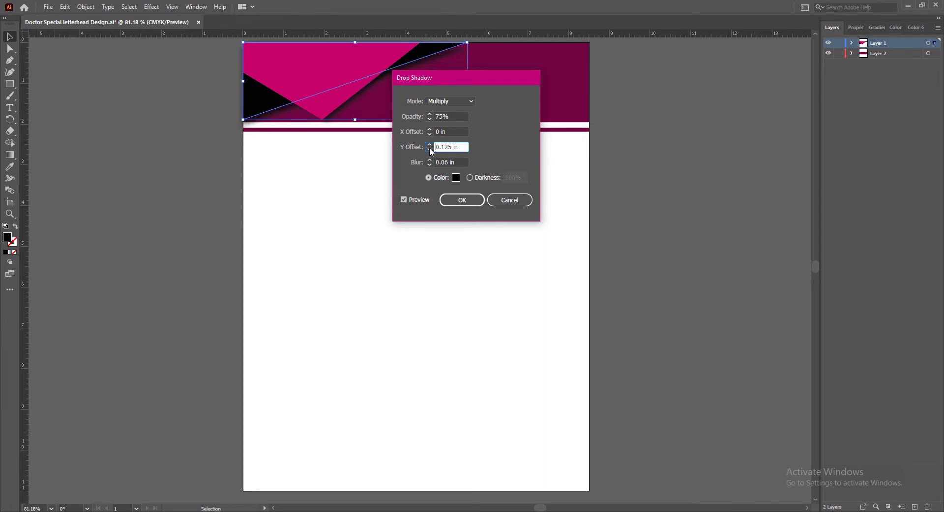
{"action": "left_click_drag", "start_coordinate": [452, 81], "coordinate": [551, 92]}
{"action": "left_click", "coordinate": [529, 161]}
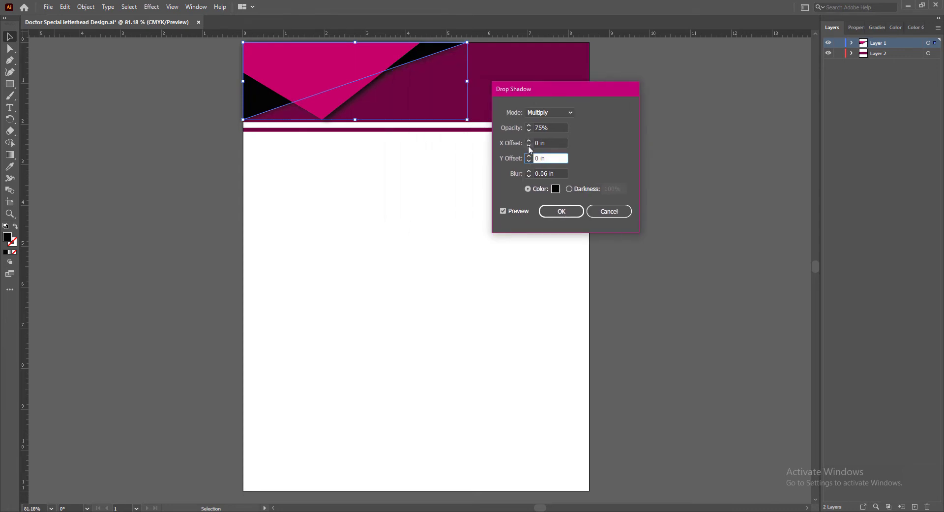
Set the black shape's shadow to an X offset of 0.12 in and a Y offset of 0 in, and apply it
{"action": "left_click", "coordinate": [529, 141]}
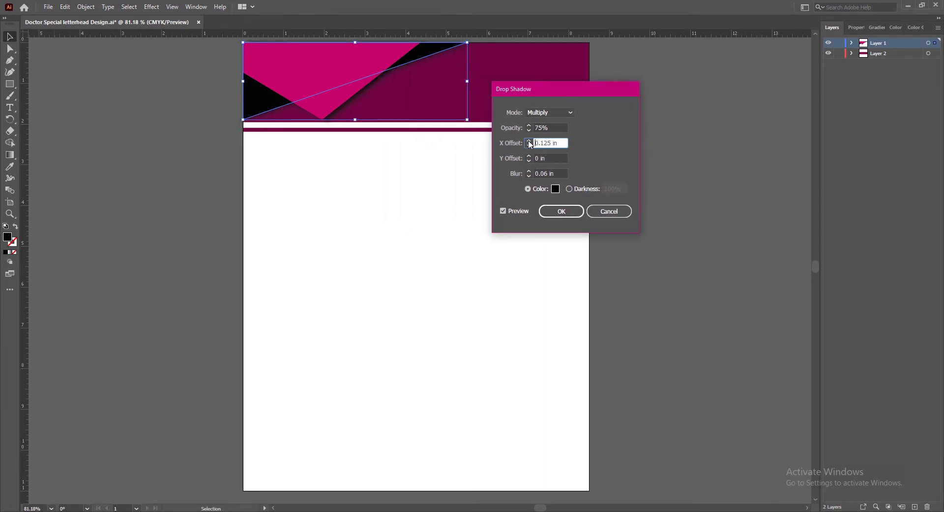
{"action": "left_click", "coordinate": [529, 156]}
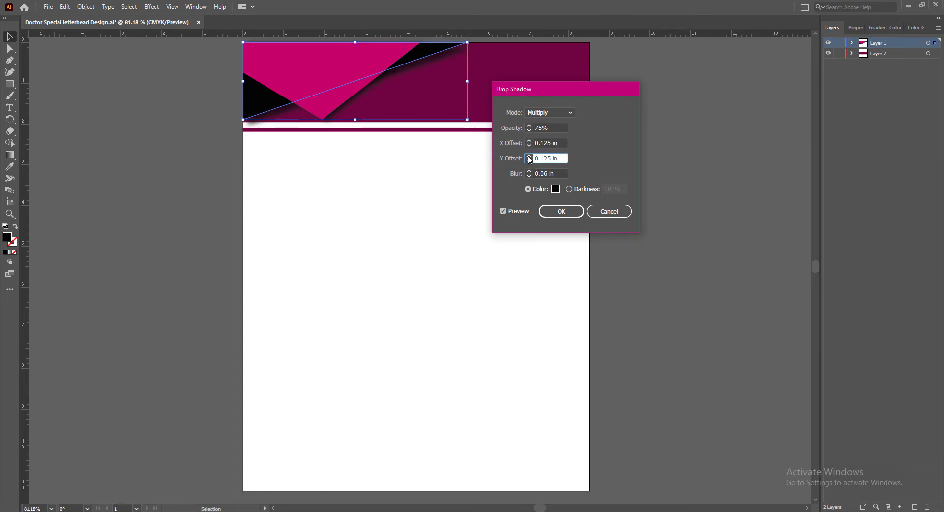
{"action": "mouse_move", "coordinate": [544, 158]}
{"action": "left_mouse_down"}
{"action": "mouse_move", "coordinate": [571, 162]}
{"action": "mouse_move", "coordinate": [541, 158]}
{"action": "left_mouse_up"}
{"action": "type", "text": "09"}
{"action": "left_click_drag", "start_coordinate": [552, 143], "coordinate": [541, 143]}
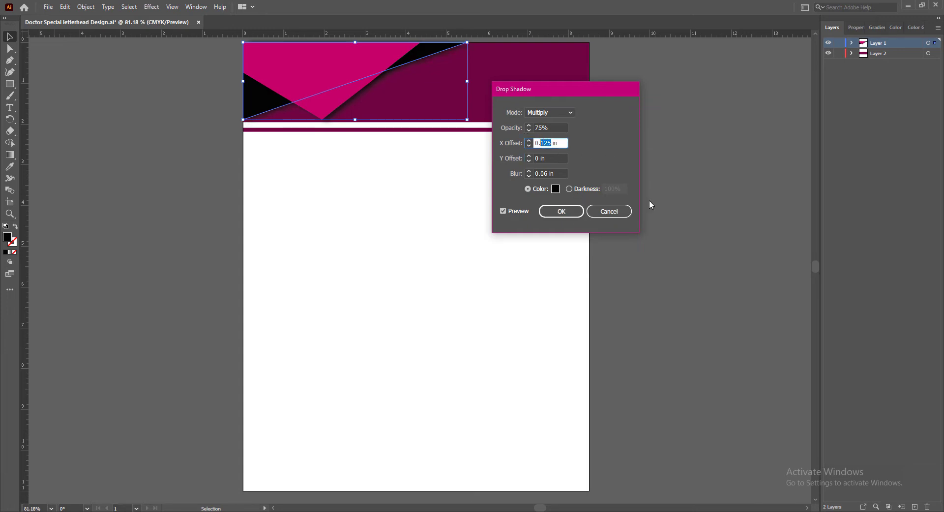
{"action": "type", "text": "12"}
{"action": "key", "text": "Return"}
{"action": "left_click", "coordinate": [645, 213]}
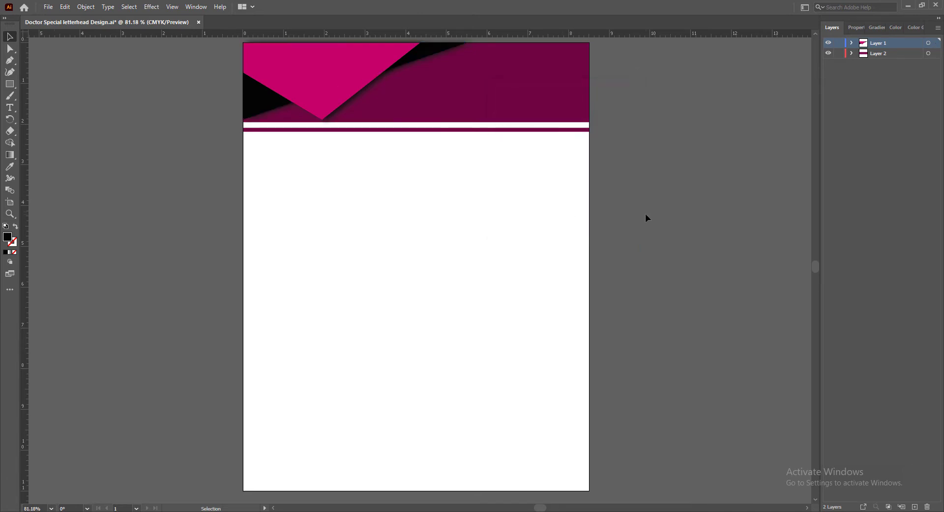
Deselect the header shapes and save the document
{"action": "left_click", "coordinate": [328, 82]}
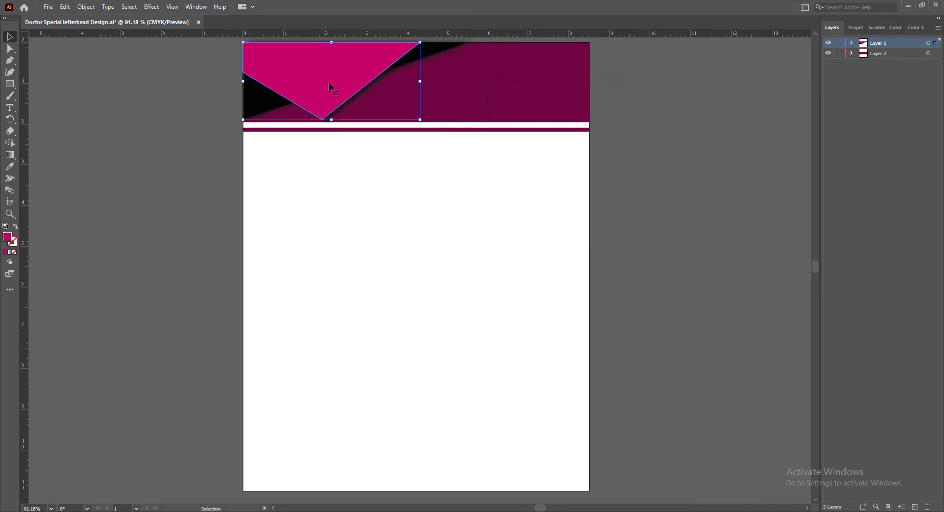
{"action": "left_click", "coordinate": [467, 94]}
{"action": "left_click", "coordinate": [630, 189]}
{"action": "key", "text": "ctrl+s"}
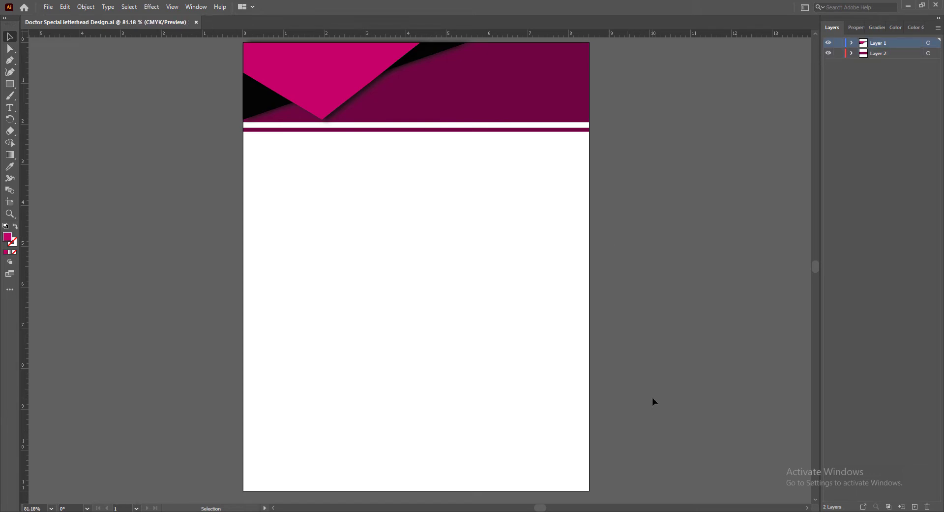
Nudge the dark magenta header rectangle slightly upward and adjust its top edge to the top of the page
{"action": "left_click", "coordinate": [451, 104]}
{"action": "left_click_drag", "start_coordinate": [416, 122], "coordinate": [416, 122]}
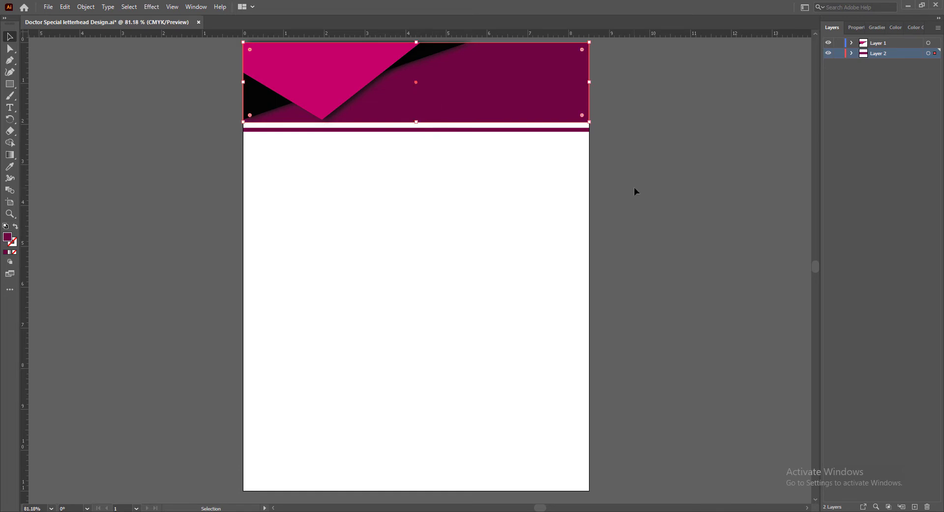
{"action": "key", "text": "Up"}
{"action": "key", "text": "Up"}
{"action": "key", "text": "Up"}
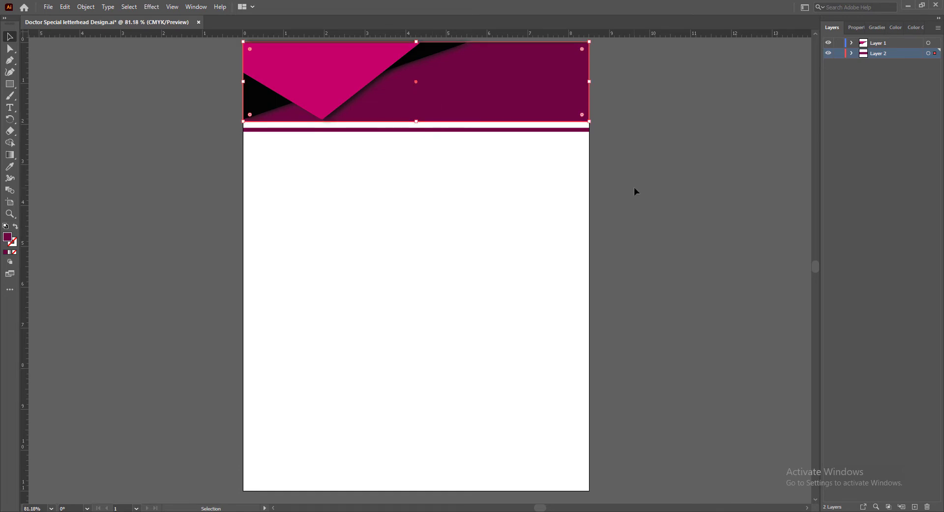
{"action": "key", "text": "Down"}
{"action": "key", "text": "Down"}
{"action": "left_click_drag", "start_coordinate": [417, 42], "coordinate": [417, 43]}
{"action": "left_click", "coordinate": [608, 202]}
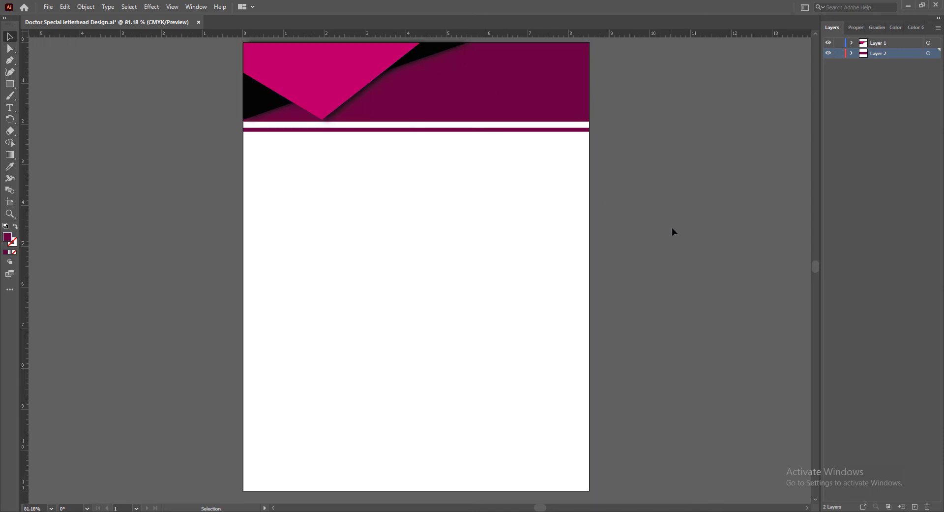
Nudge the thin stripe upward to narrow the white gap below the header rectangle
{"action": "left_click", "coordinate": [459, 130]}
{"action": "key", "text": "Up"}
{"action": "key", "text": "Up"}
{"action": "key", "text": "Up"}
{"action": "left_click", "coordinate": [599, 200]}
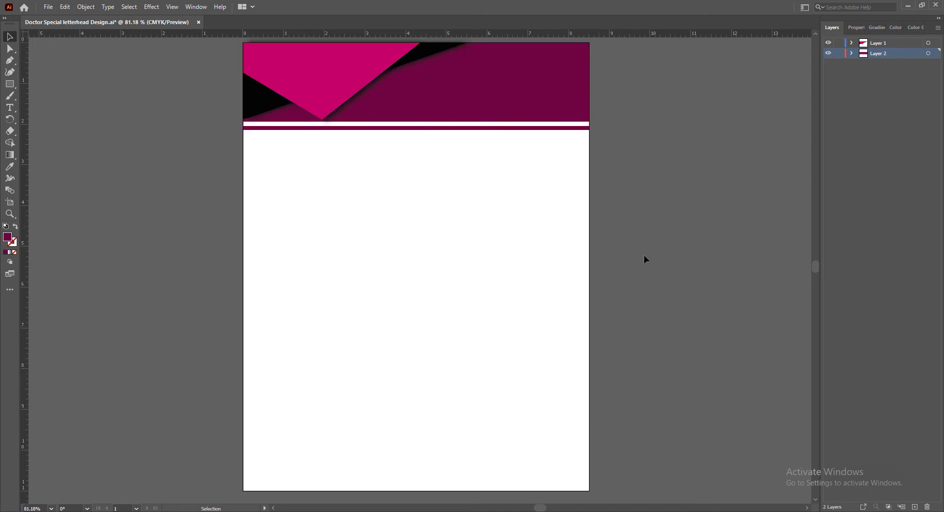
Draw a triangle with the Pen tool in the page's bottom-right corner, about 6.3 in wide and 1.3 in high
{"action": "left_click", "coordinate": [9, 60]}
{"action": "left_click", "coordinate": [590, 437]}
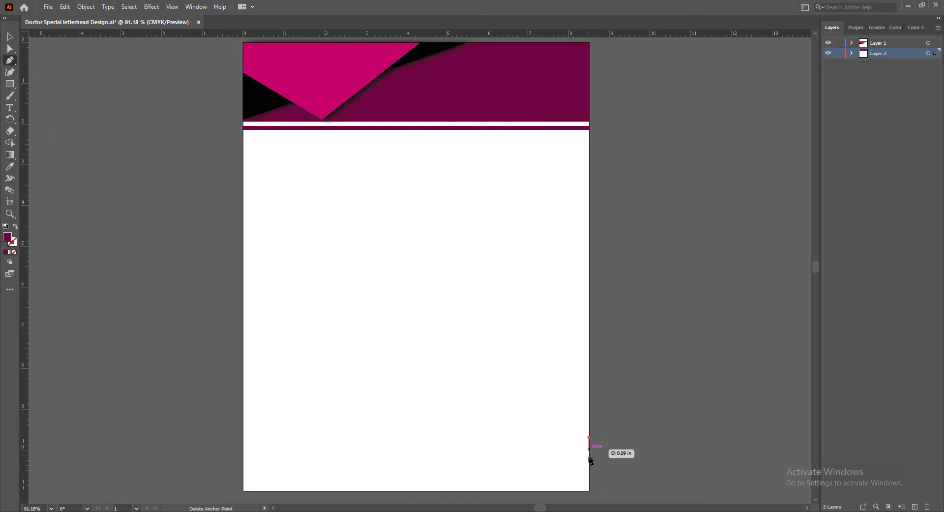
{"action": "left_click", "coordinate": [589, 490]}
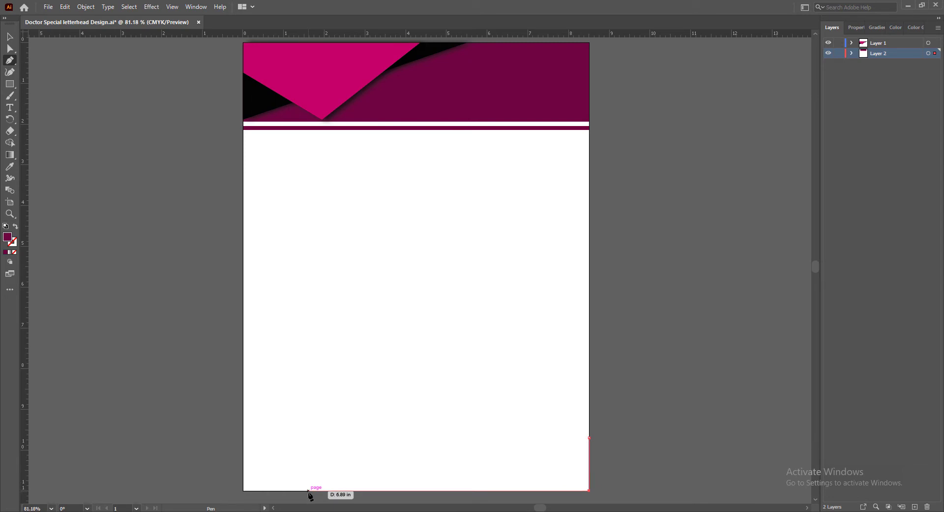
{"action": "left_click", "coordinate": [331, 490]}
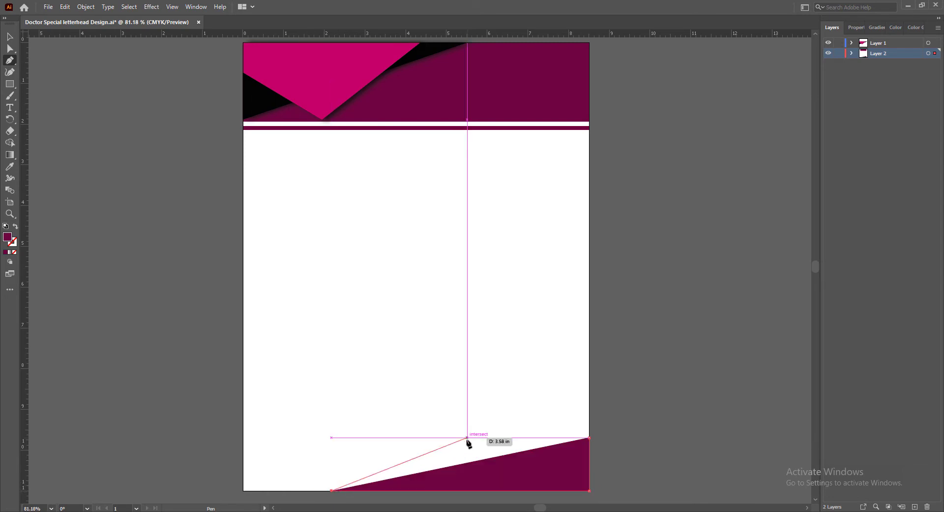
{"action": "left_click", "coordinate": [589, 437]}
{"action": "key", "text": "v"}
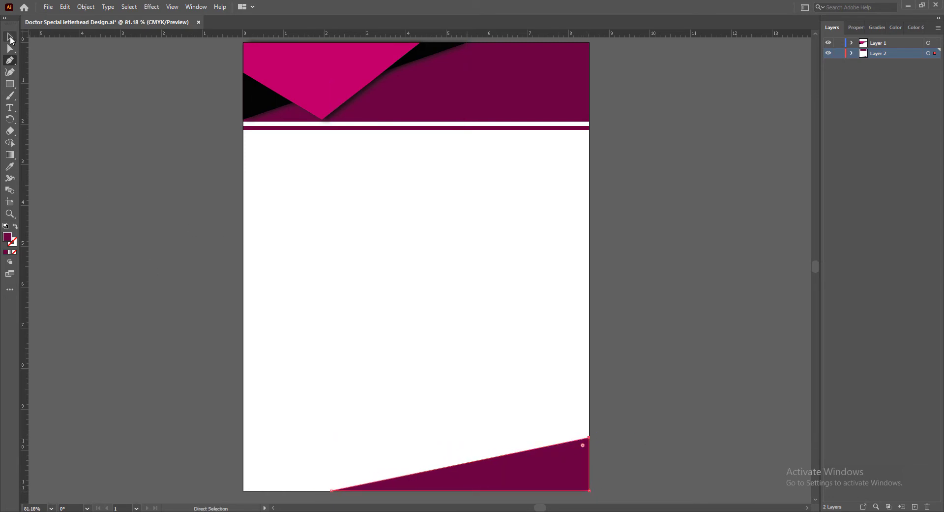
{"action": "left_click", "coordinate": [655, 364]}
Fill the footer triangle with black (#000000) and save the document
{"action": "left_click", "coordinate": [564, 468]}
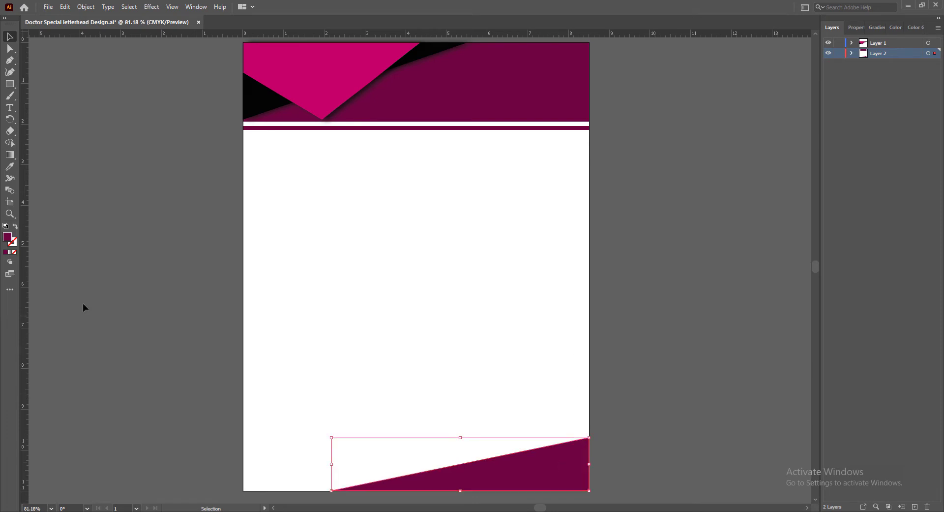
{"action": "double_click", "coordinate": [8, 237]}
{"action": "left_click_drag", "start_coordinate": [621, 241], "coordinate": [583, 259]}
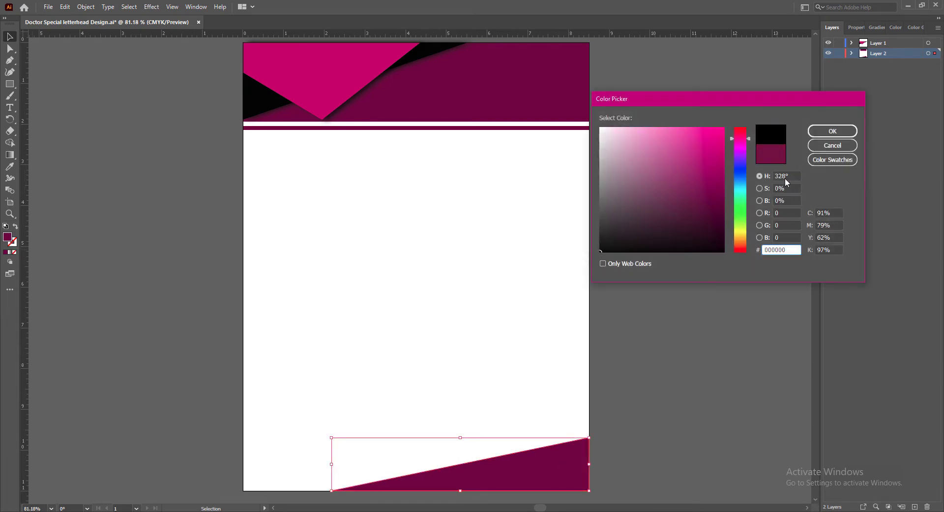
{"action": "left_click", "coordinate": [833, 131]}
{"action": "left_click", "coordinate": [693, 366]}
{"action": "key", "text": "ctrl+s"}
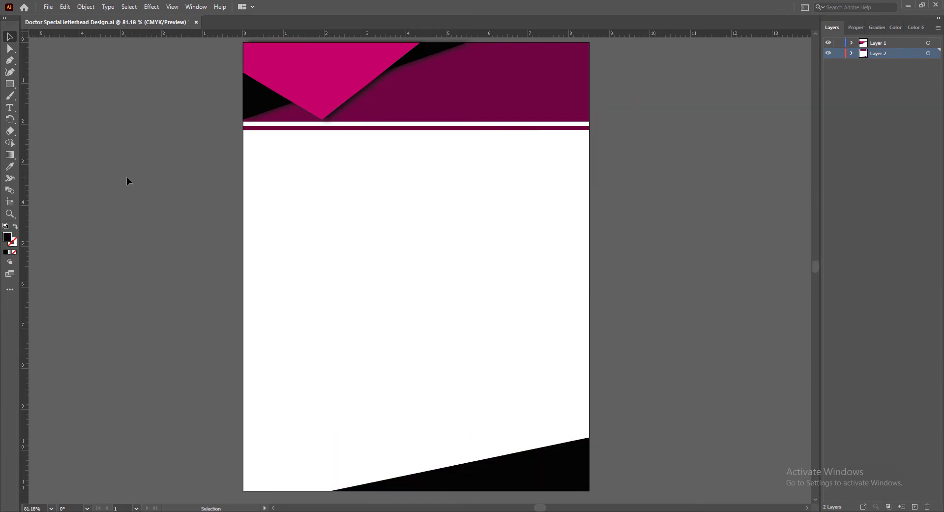
Draw a four-sided peaked shape with the Pen tool over the footer triangle, about 5.7 in wide and 1.3 in high
{"action": "left_click", "coordinate": [9, 60]}
{"action": "left_click", "coordinate": [589, 464]}
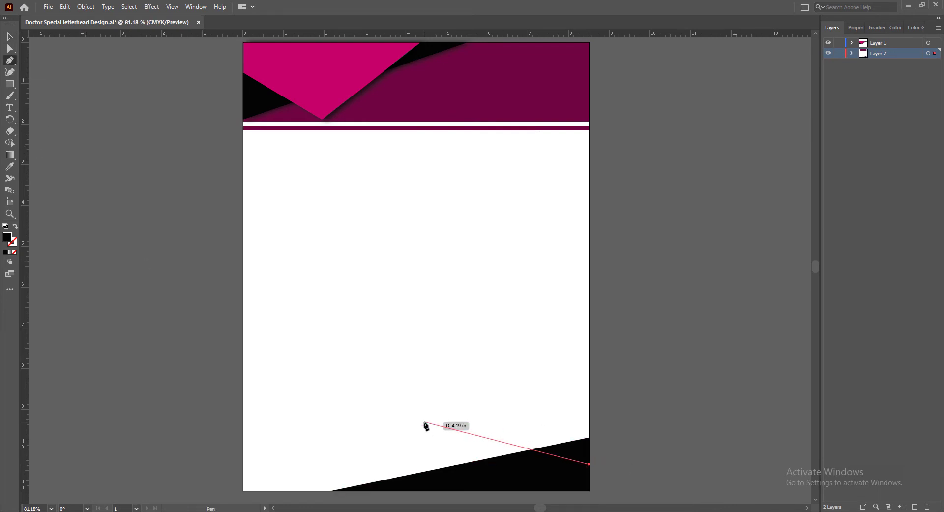
{"action": "left_click", "coordinate": [472, 437]}
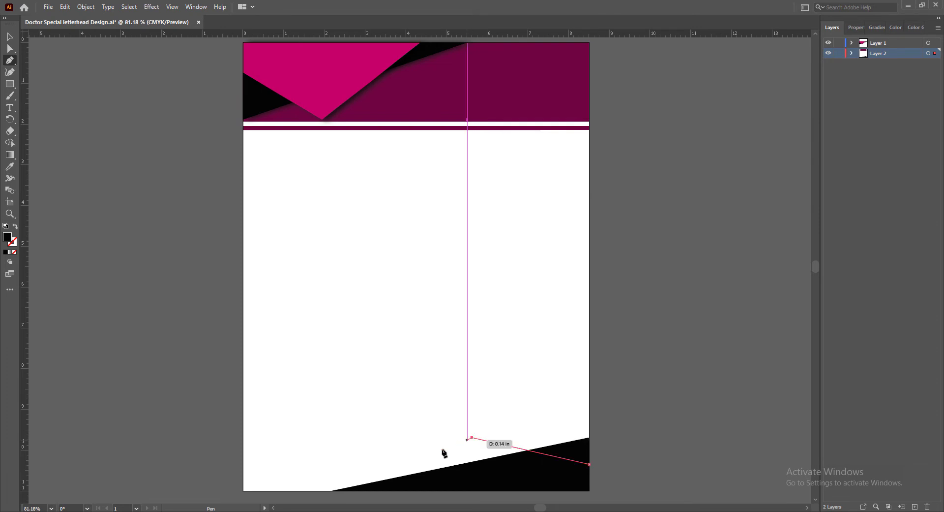
{"action": "left_click", "coordinate": [356, 490]}
{"action": "left_click", "coordinate": [589, 490]}
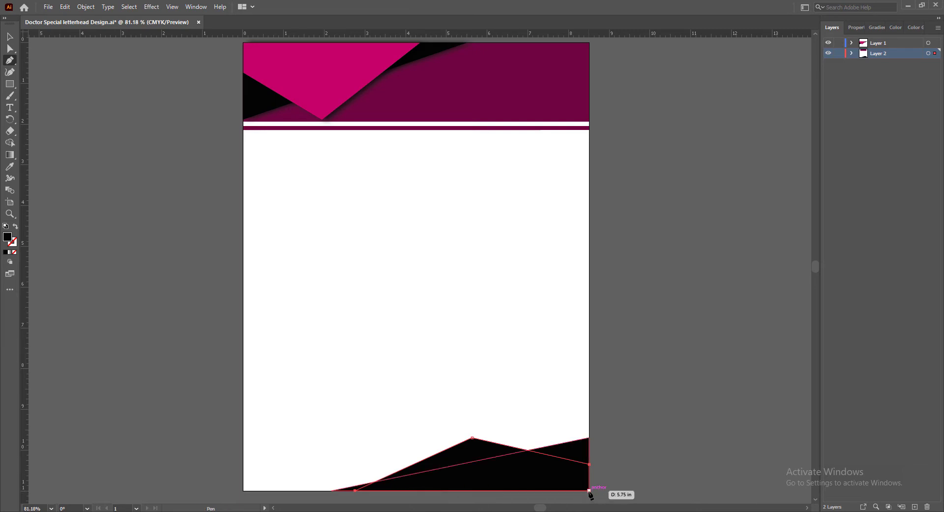
{"action": "left_click", "coordinate": [590, 464]}
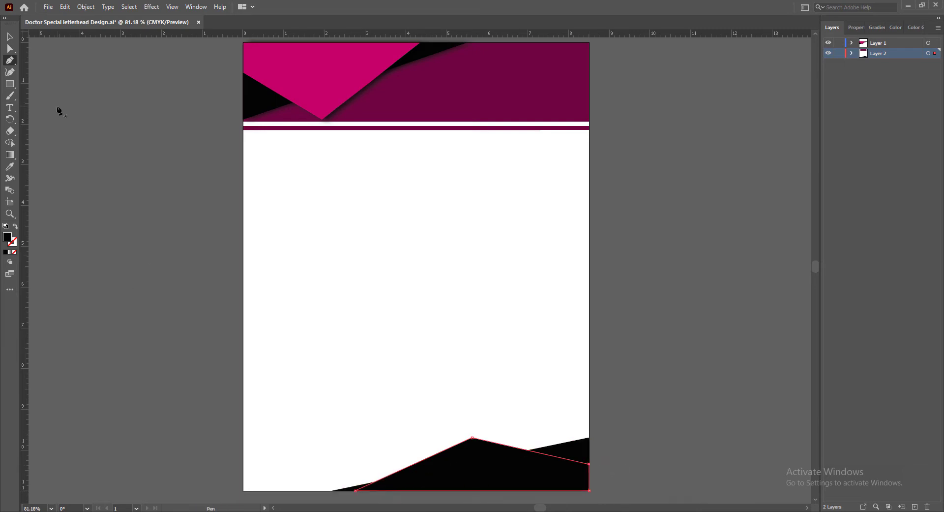
{"action": "left_click", "coordinate": [10, 37]}
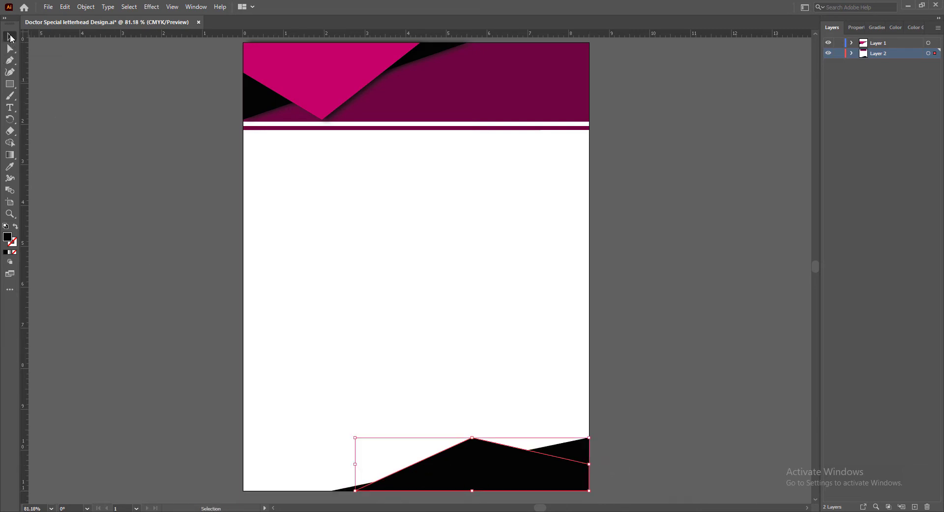
Fill the peaked footer shape with dark magenta, #77003F
{"action": "double_click", "coordinate": [7, 238]}
{"action": "left_click_drag", "start_coordinate": [725, 194], "coordinate": [723, 192]}
{"action": "left_click", "coordinate": [833, 131]}
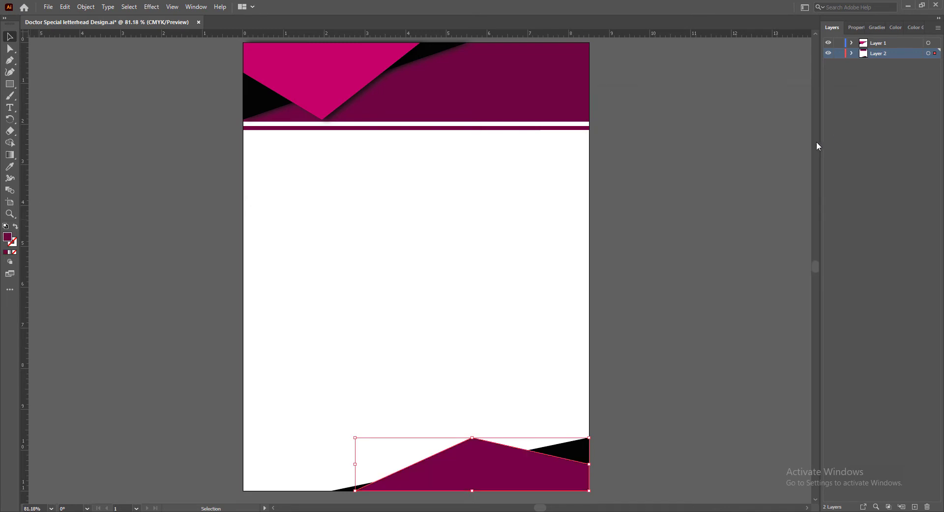
{"action": "double_click", "coordinate": [7, 237]}
{"action": "left_click", "coordinate": [741, 140]}
{"action": "left_click_drag", "start_coordinate": [742, 139], "coordinate": [741, 138]}
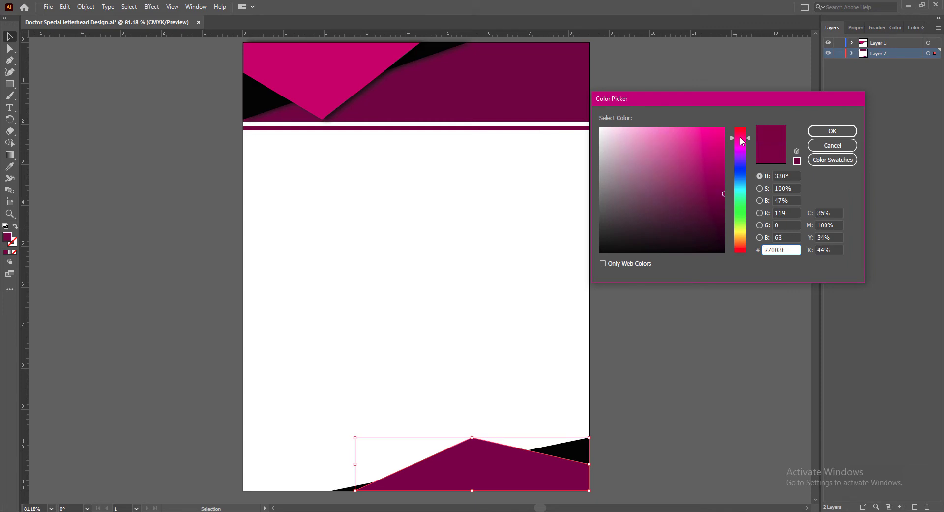
{"action": "left_click", "coordinate": [833, 131]}
Lighten the peaked footer shape's fill to magenta #AA025A
{"action": "double_click", "coordinate": [8, 238]}
{"action": "left_click_drag", "start_coordinate": [725, 192], "coordinate": [724, 169]}
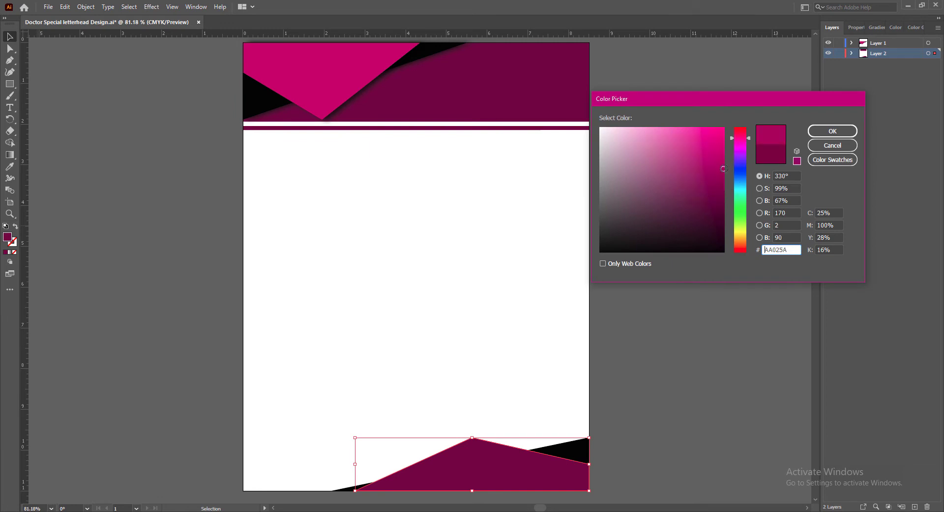
{"action": "left_click", "coordinate": [833, 132]}
{"action": "left_click", "coordinate": [634, 383]}
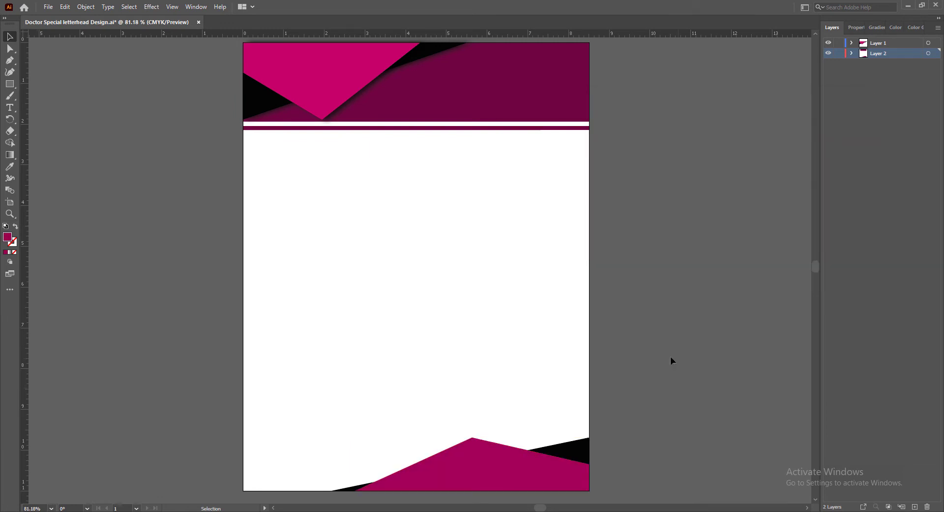
Recolour the peaked footer shape with a brighter magenta similar to the header's magenta shape
{"action": "left_click", "coordinate": [497, 444]}
{"action": "double_click", "coordinate": [7, 237]}
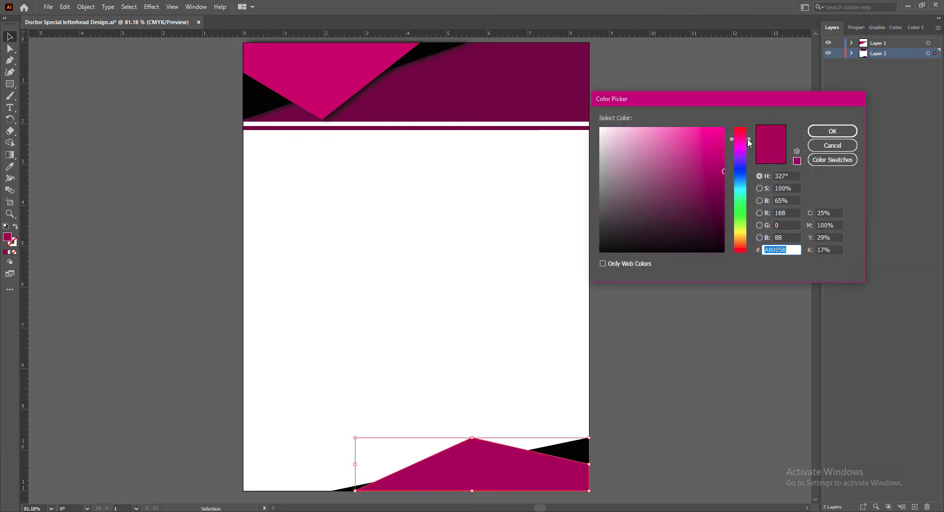
{"action": "mouse_move", "coordinate": [725, 155]}
{"action": "left_mouse_down"}
{"action": "mouse_move", "coordinate": [731, 143]}
{"action": "mouse_move", "coordinate": [725, 149]}
{"action": "left_mouse_up"}
{"action": "left_click", "coordinate": [833, 131]}
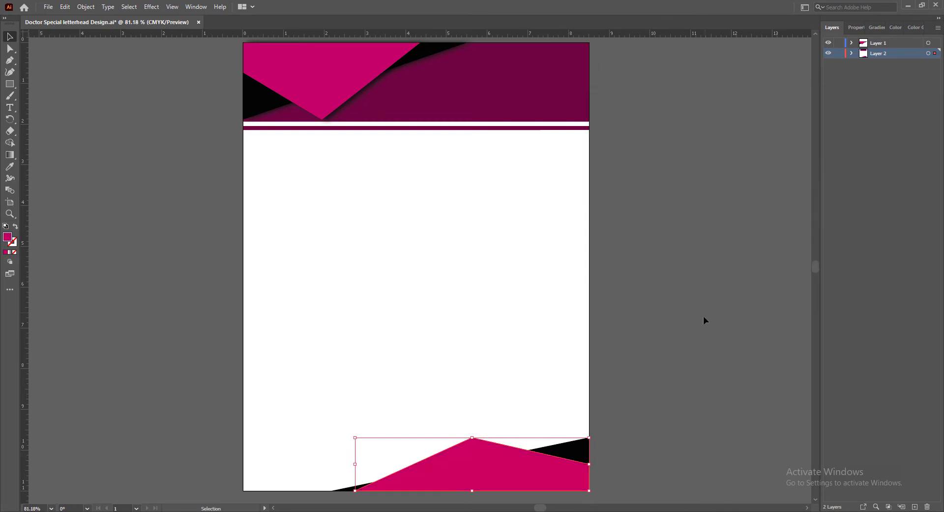
Darken the peaked footer shape's fill to magenta #A0024A
{"action": "left_click", "coordinate": [653, 389]}
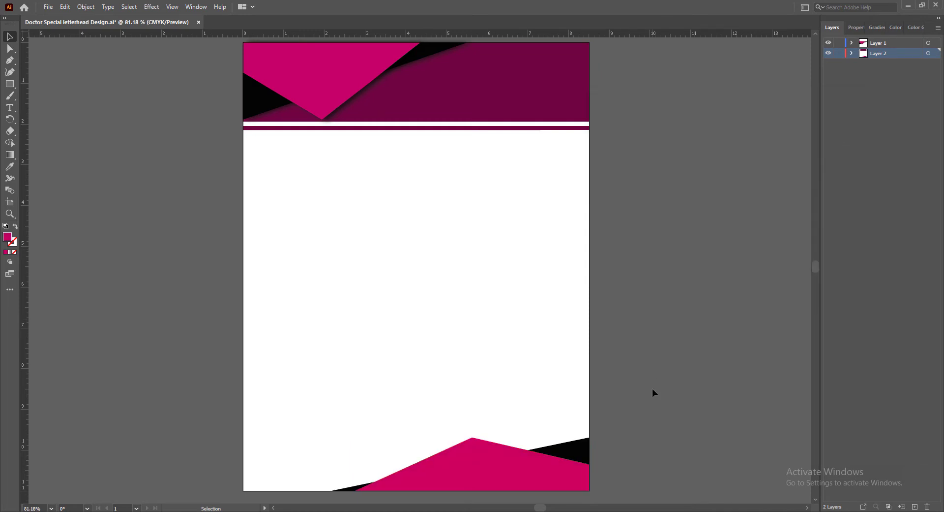
{"action": "left_click", "coordinate": [546, 475]}
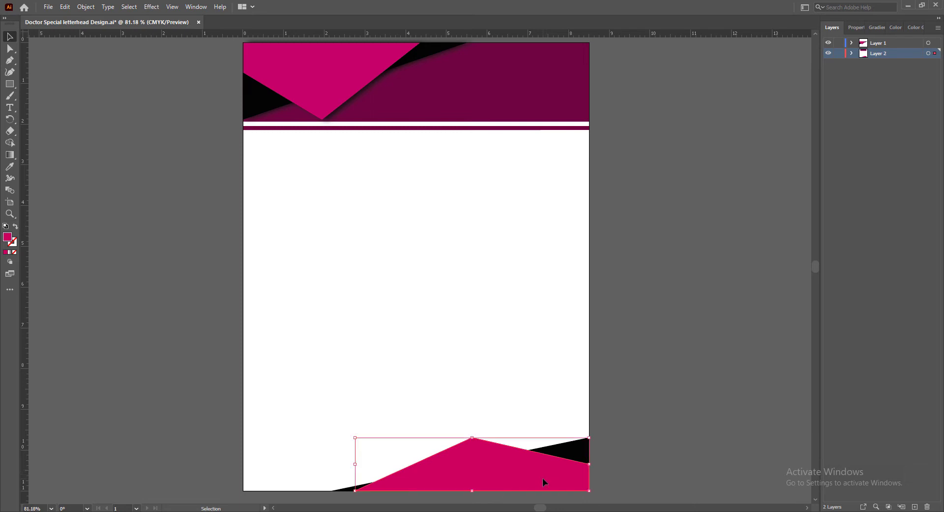
{"action": "double_click", "coordinate": [8, 238]}
{"action": "left_click", "coordinate": [742, 134]}
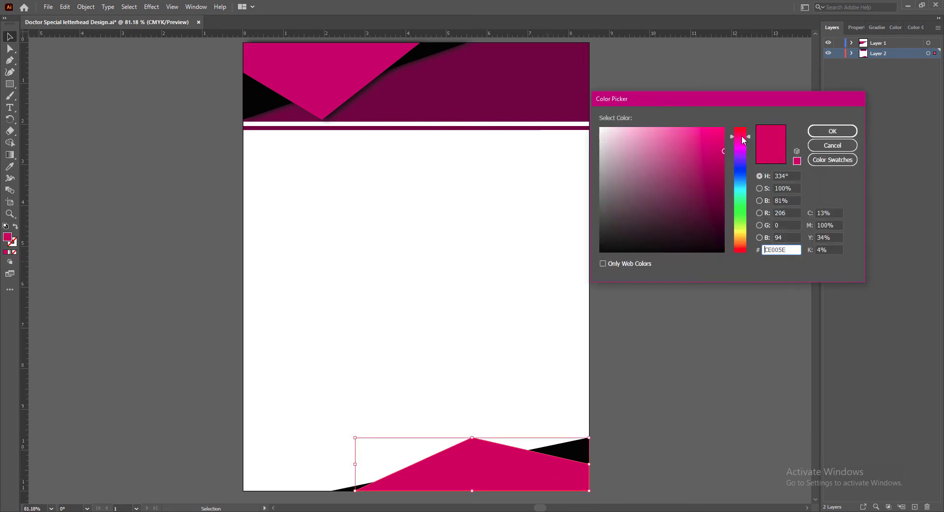
{"action": "left_click", "coordinate": [724, 173]}
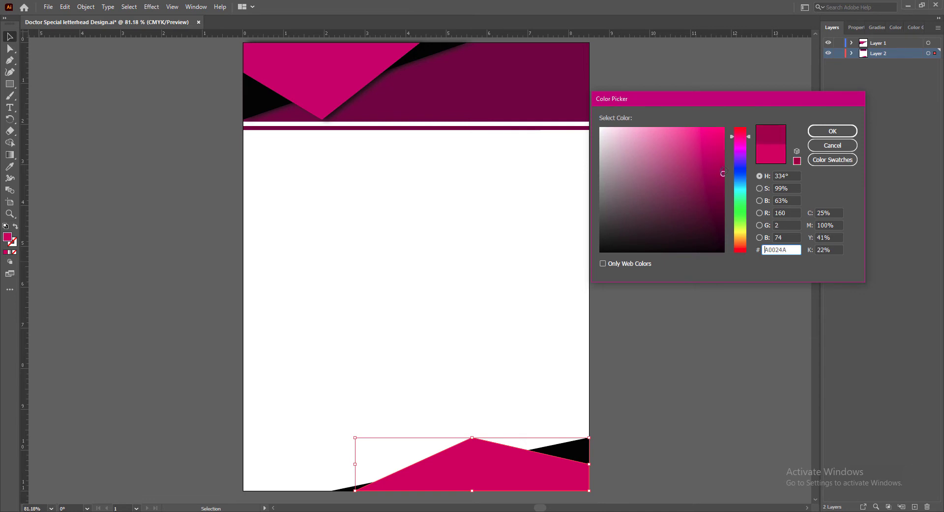
{"action": "left_click", "coordinate": [833, 131]}
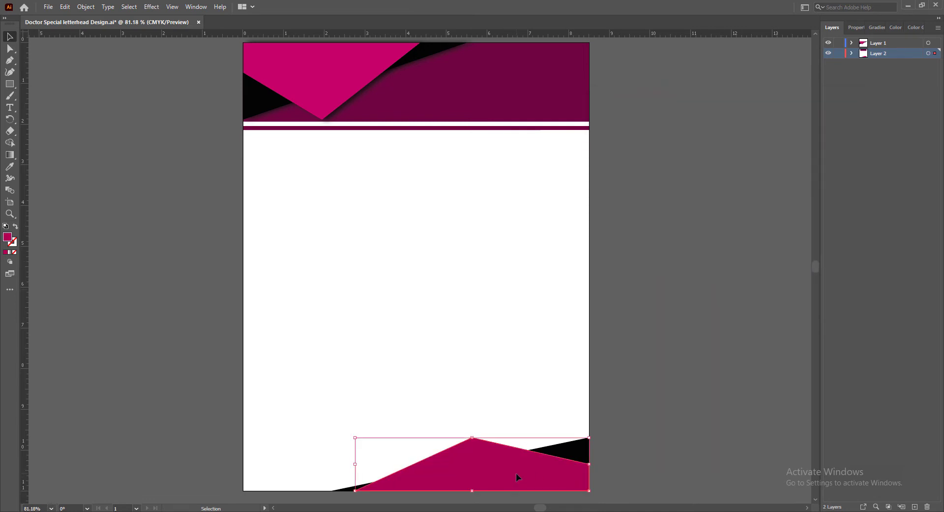
Extend the black footer triangle's left corner along the page's bottom edge to about 1.3 in from the left page edge
{"action": "left_click", "coordinate": [565, 455]}
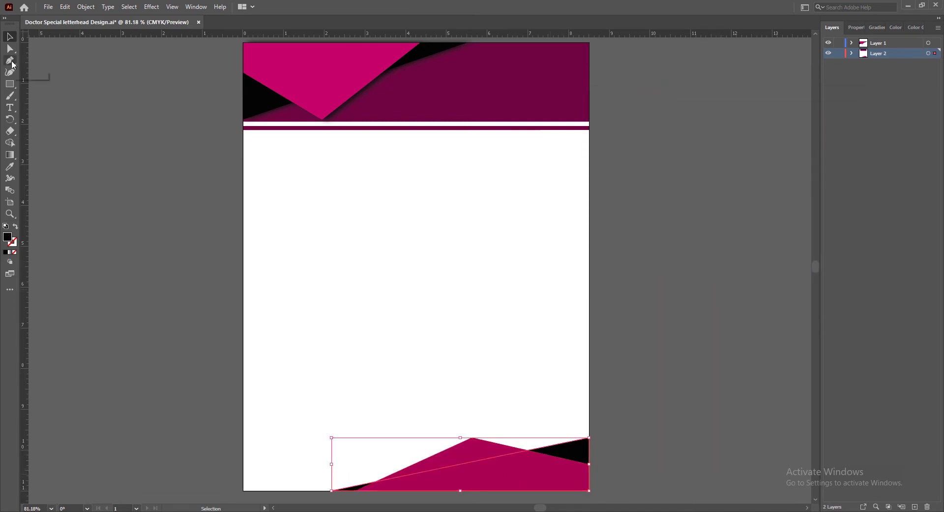
{"action": "left_click", "coordinate": [10, 49]}
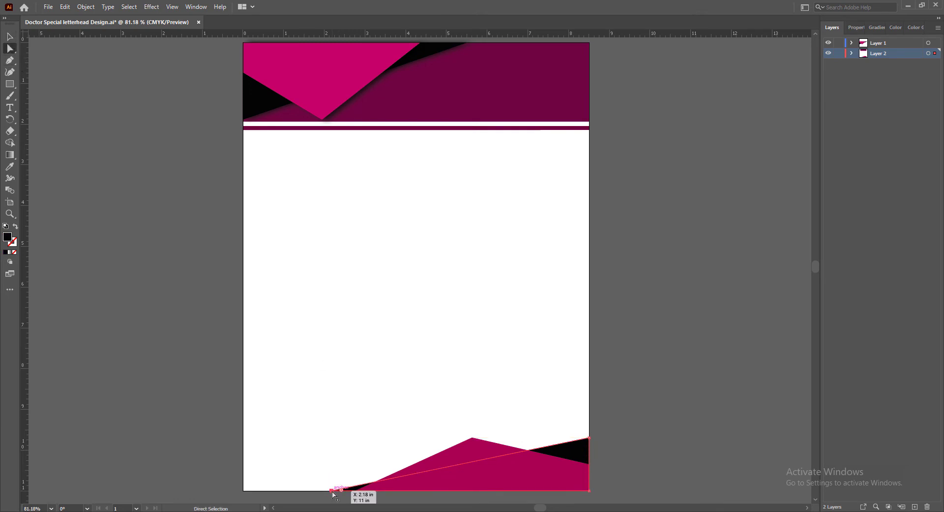
{"action": "left_click_drag", "start_coordinate": [331, 491], "coordinate": [296, 490]}
{"action": "key", "text": "v"}
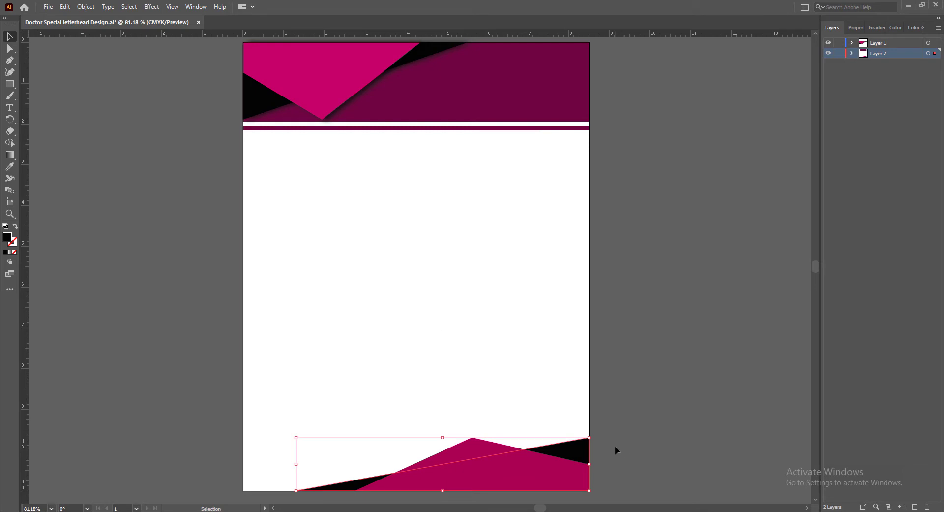
{"action": "left_click", "coordinate": [683, 456]}
Move the peak of the magenta footer shape right and up, to about 6.7 in across the page, and save the document
{"action": "left_click", "coordinate": [530, 466]}
{"action": "left_click", "coordinate": [10, 49]}
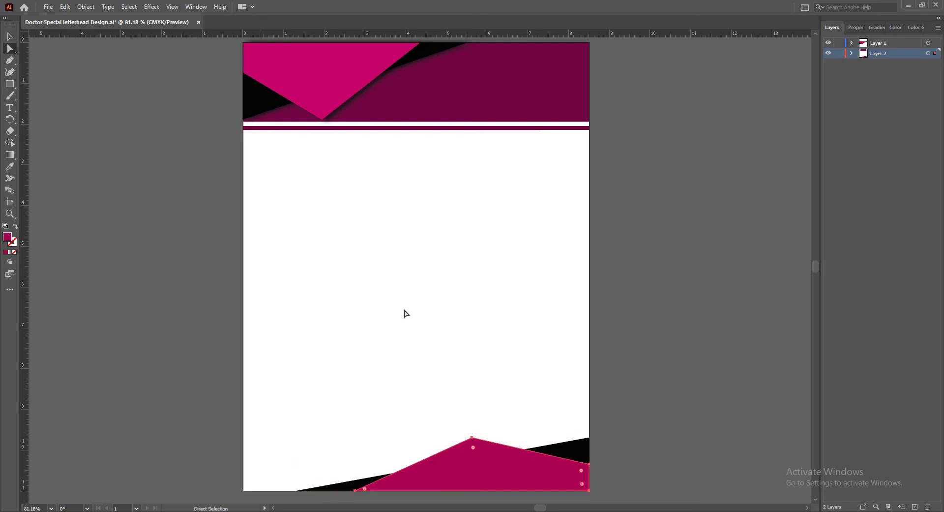
{"action": "left_click_drag", "start_coordinate": [472, 437], "coordinate": [516, 421]}
{"action": "left_click", "coordinate": [10, 37]}
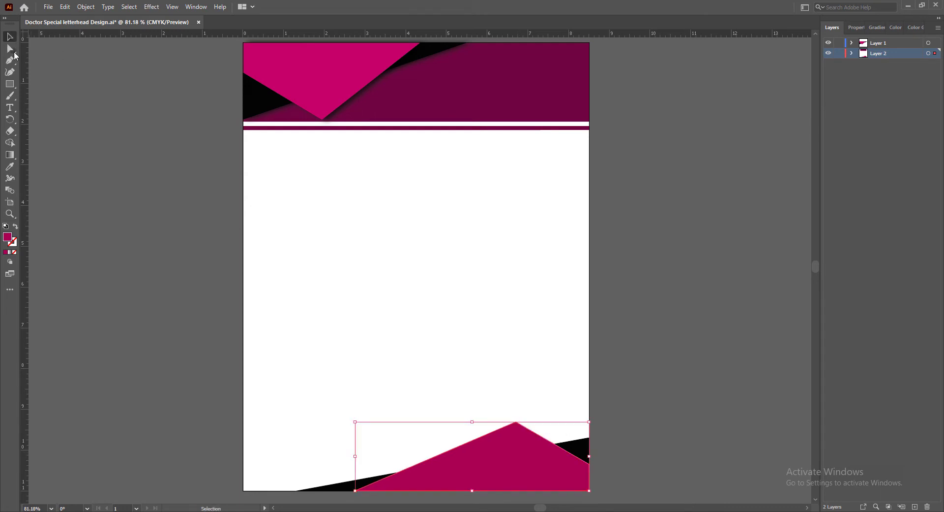
{"action": "key", "text": "ctrl+s"}
{"action": "left_click", "coordinate": [659, 351]}
Raise the black footer triangle's upper-right corner along the page edge to the height of the magenta peak
{"action": "left_click", "coordinate": [589, 449]}
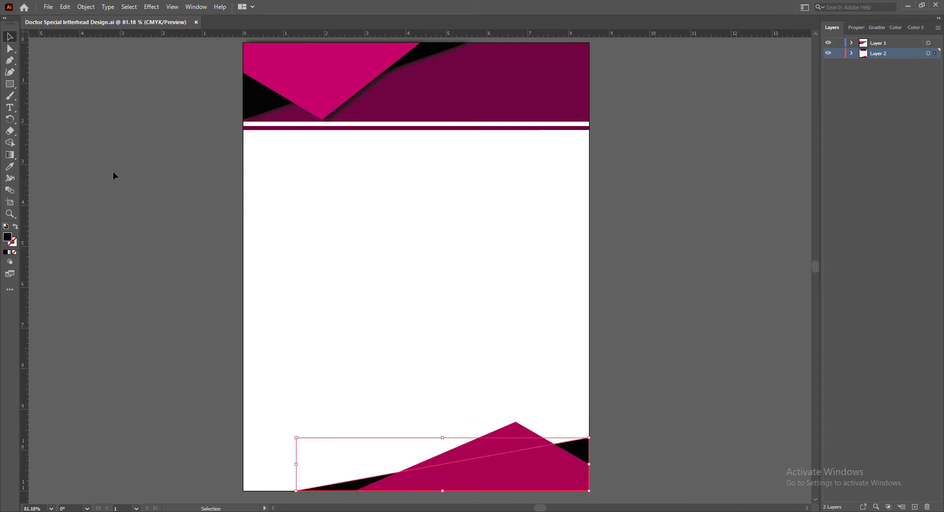
{"action": "left_click", "coordinate": [10, 48]}
{"action": "left_click_drag", "start_coordinate": [590, 437], "coordinate": [589, 421]}
{"action": "left_click", "coordinate": [651, 453]}
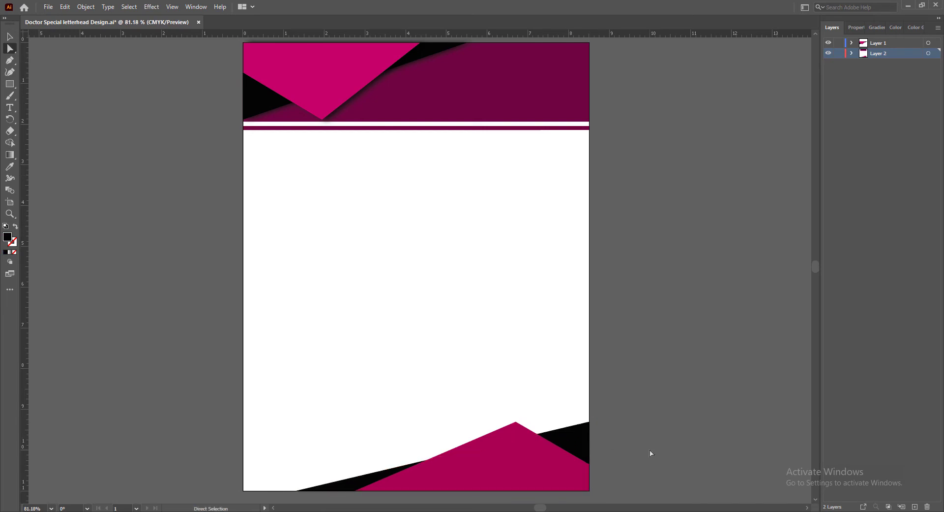
Shift the magenta footer shape's peak left to about 6.2 in across the page and save the document
{"action": "left_click", "coordinate": [501, 476]}
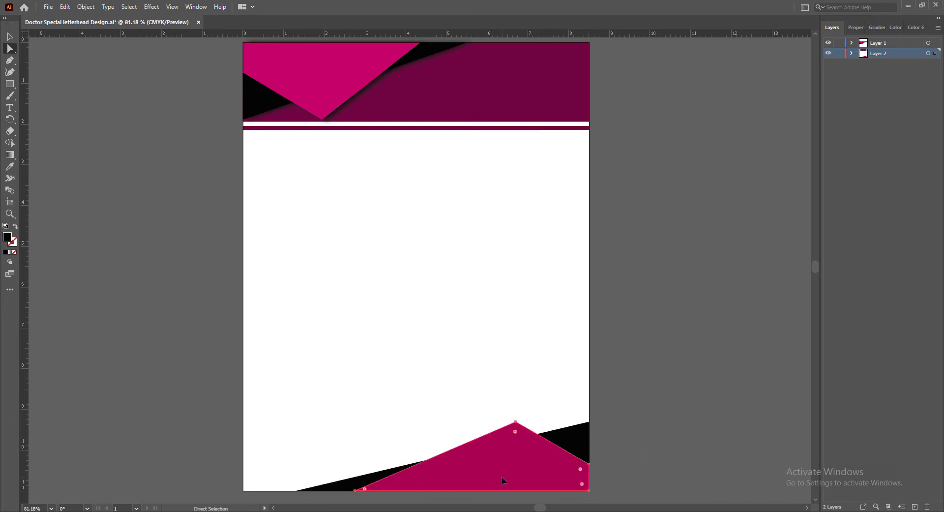
{"action": "left_click_drag", "start_coordinate": [516, 422], "coordinate": [497, 421]}
{"action": "left_click", "coordinate": [696, 444]}
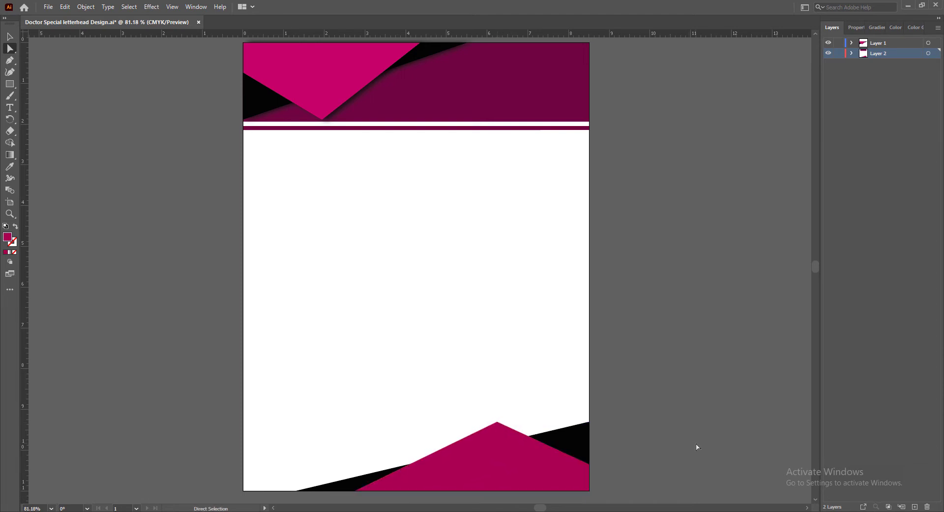
{"action": "left_click", "coordinate": [9, 85]}
{"action": "key", "text": "a"}
{"action": "key", "text": "v"}
{"action": "key", "text": "ctrl+s"}
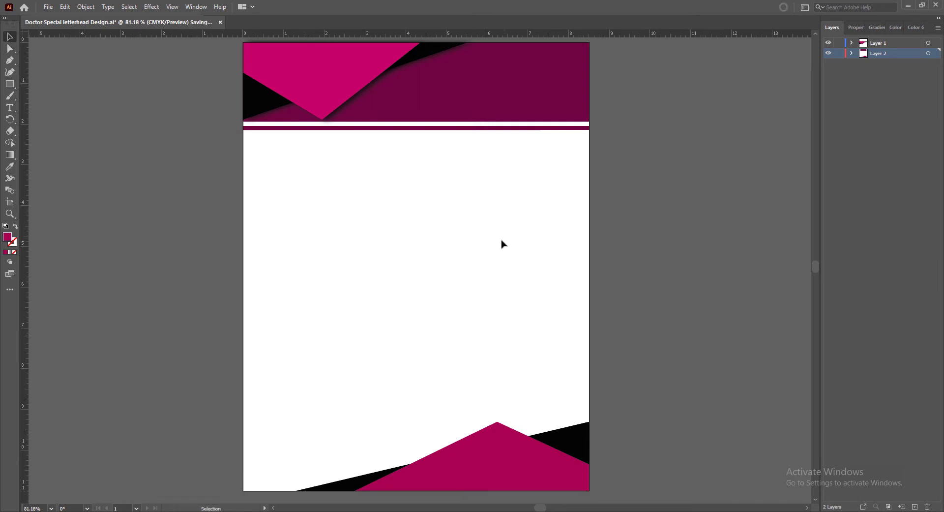
Copy the dark magenta header rectangle into the footer, level with the peak, and reduce its height to about 0.85 in
{"action": "left_click", "coordinate": [462, 117]}
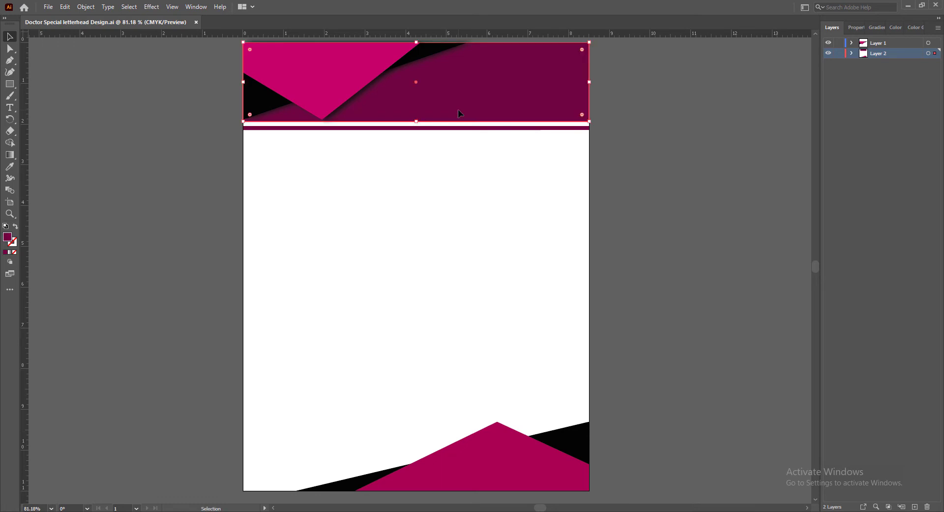
{"action": "left_click_drag", "start_coordinate": [459, 109], "coordinate": [461, 271], "text": "alt"}
{"action": "left_click_drag", "start_coordinate": [416, 204], "coordinate": [458, 424]}
{"action": "left_click_drag", "start_coordinate": [451, 423], "coordinate": [440, 441]}
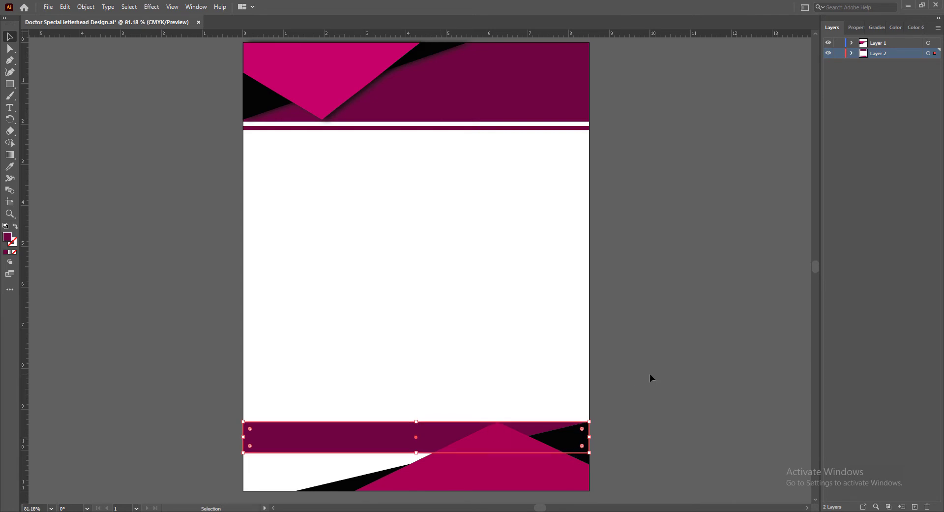
{"action": "left_click_drag", "start_coordinate": [416, 452], "coordinate": [415, 457]}
{"action": "left_click", "coordinate": [665, 437]}
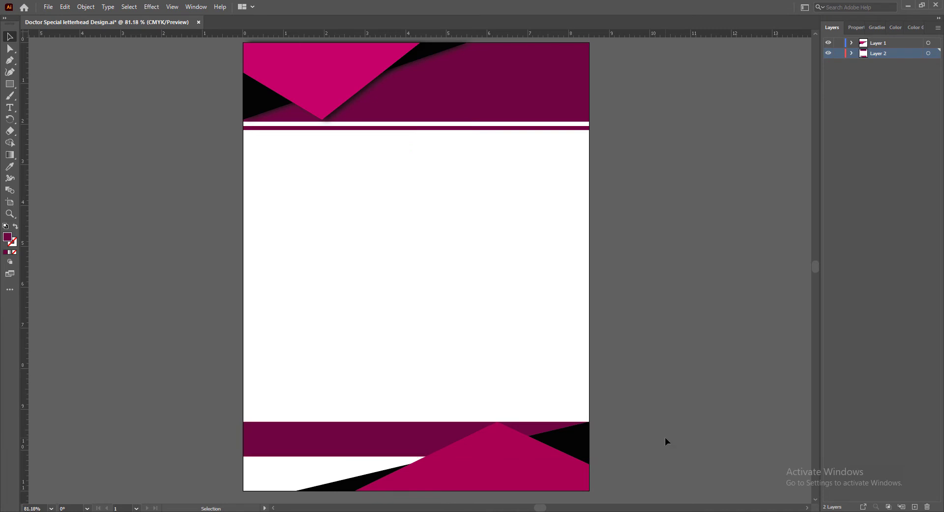
Copy the thin dark magenta header stripe to just above the footer band, leaving a narrow white gap like the header's
{"action": "left_click_drag", "start_coordinate": [443, 129], "coordinate": [463, 422]}
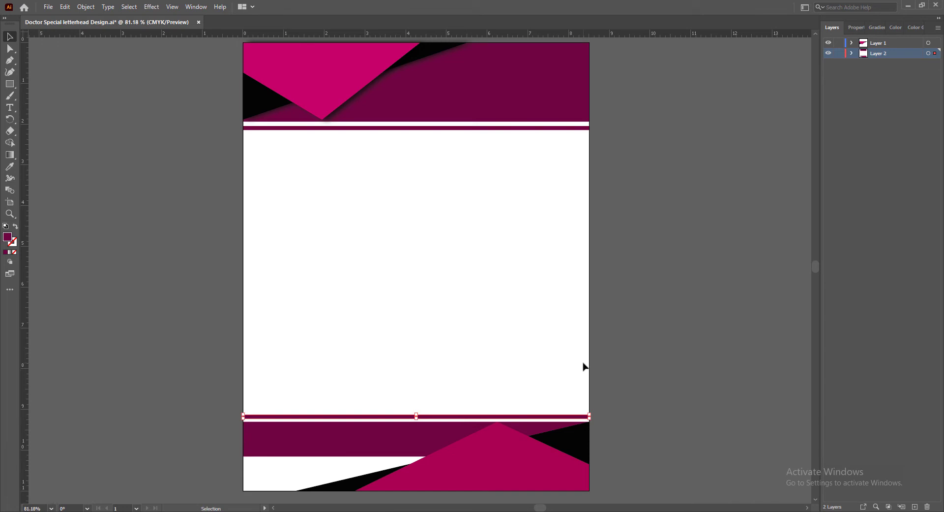
{"action": "key", "text": "Up"}
{"action": "key", "text": "Up"}
{"action": "key", "text": "Up"}
{"action": "left_click", "coordinate": [642, 373]}
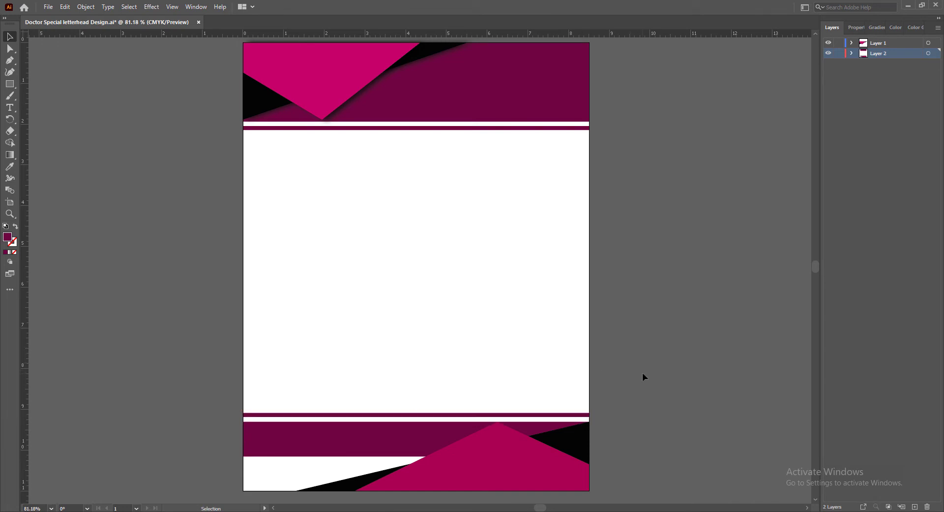
{"action": "left_click", "coordinate": [463, 414]}
{"action": "key", "text": "Down"}
{"action": "left_click", "coordinate": [631, 413]}
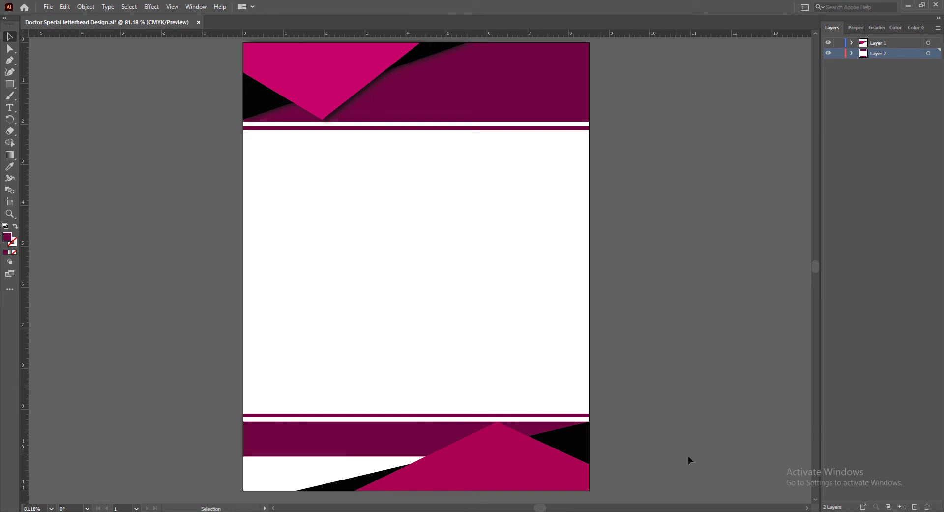
Shorten the dark magenta footer band from below to about 0.7 in high and save the document
{"action": "left_click", "coordinate": [344, 445]}
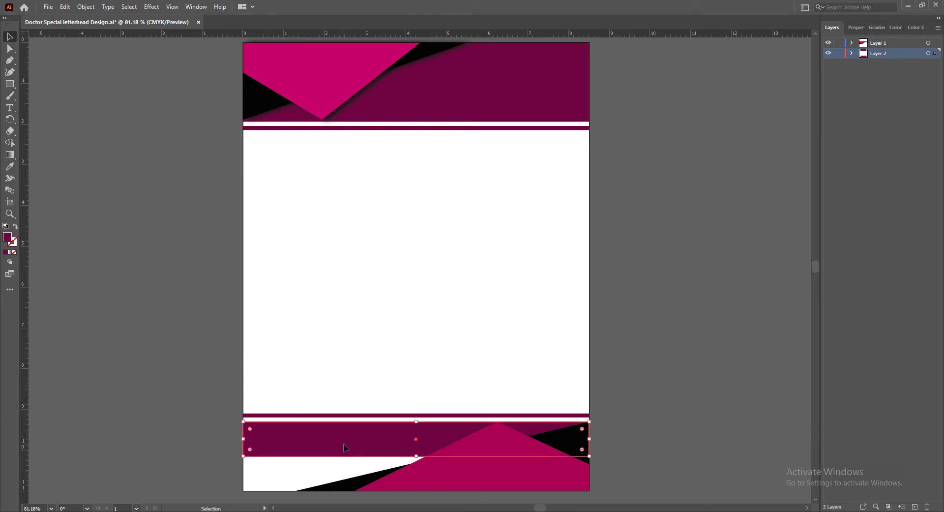
{"action": "left_click_drag", "start_coordinate": [416, 456], "coordinate": [416, 452]}
{"action": "left_click", "coordinate": [624, 457]}
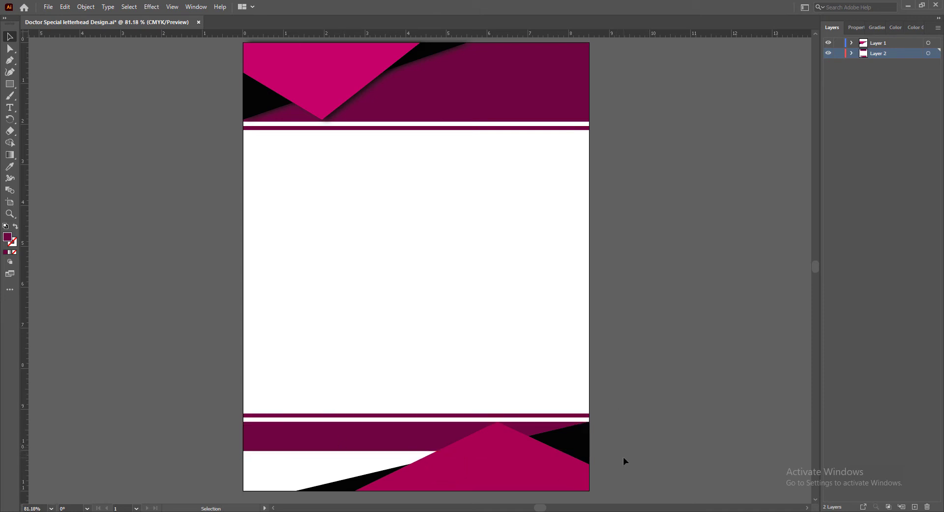
{"action": "key", "text": "ctrl+s"}
Set up a Drop Shadow on the magenta peaked footer shape with X offset -0.125 in and Y offset 0 in
{"action": "left_click", "coordinate": [498, 463]}
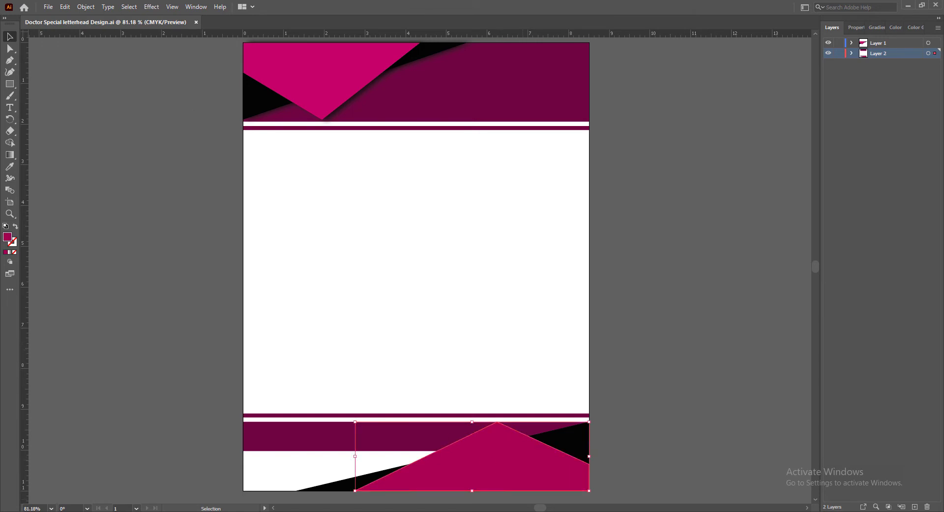
{"action": "left_click", "coordinate": [152, 6]}
{"action": "mouse_move", "coordinate": [191, 87]}
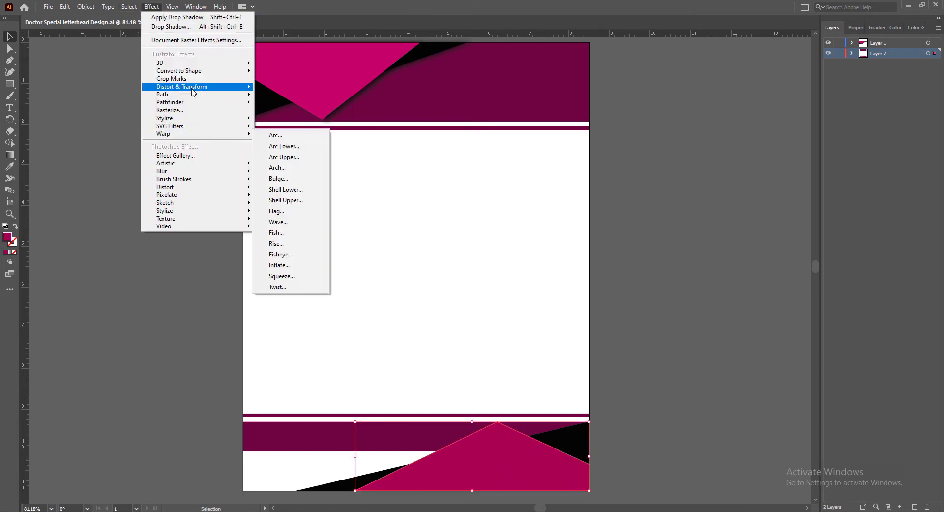
{"action": "mouse_move", "coordinate": [231, 118]}
{"action": "left_click", "coordinate": [281, 121]}
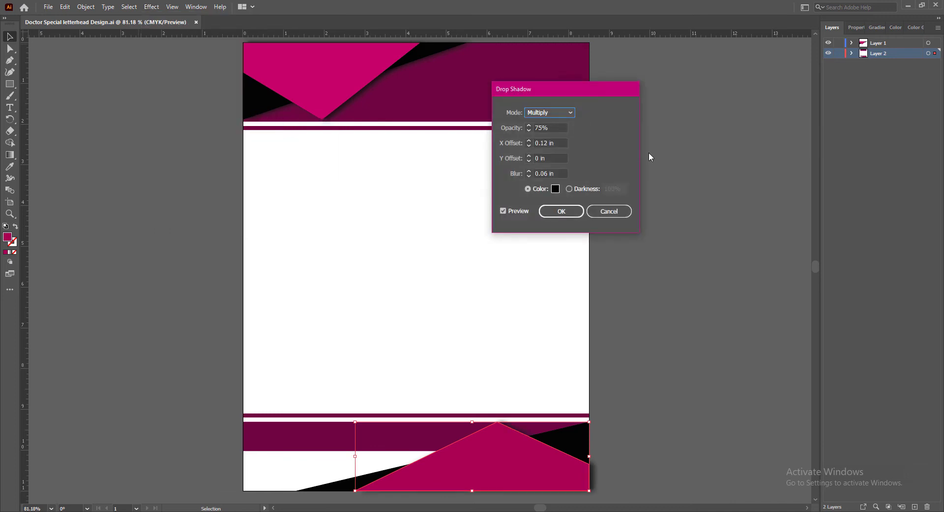
{"action": "left_click", "coordinate": [530, 161]}
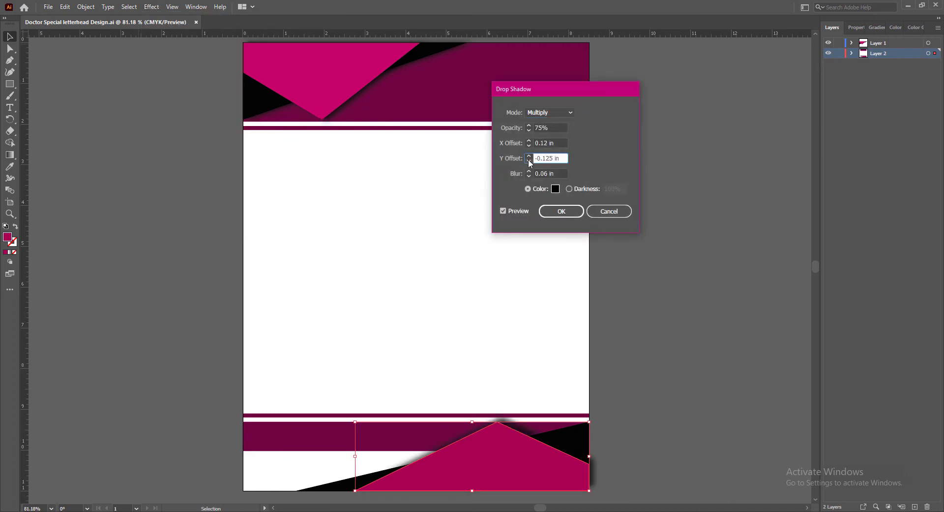
{"action": "left_click", "coordinate": [530, 145]}
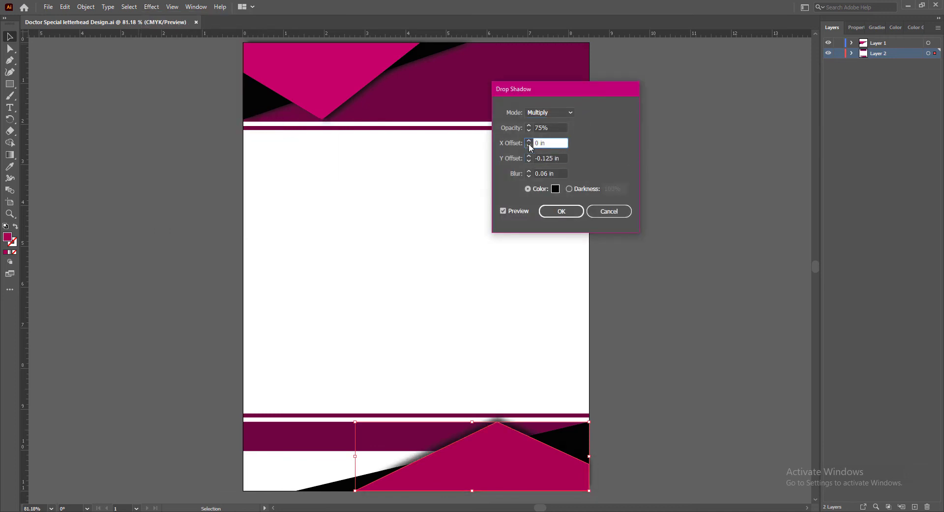
{"action": "left_click", "coordinate": [529, 146]}
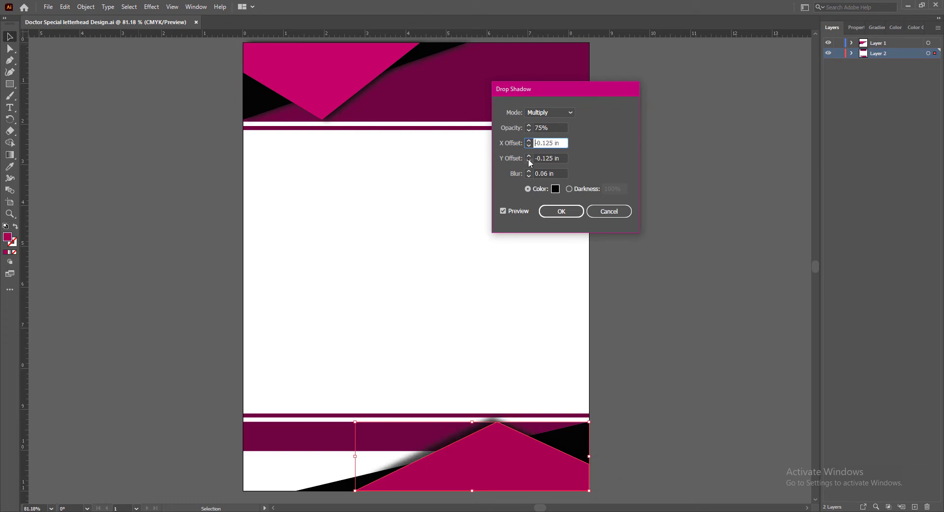
{"action": "left_click", "coordinate": [529, 156]}
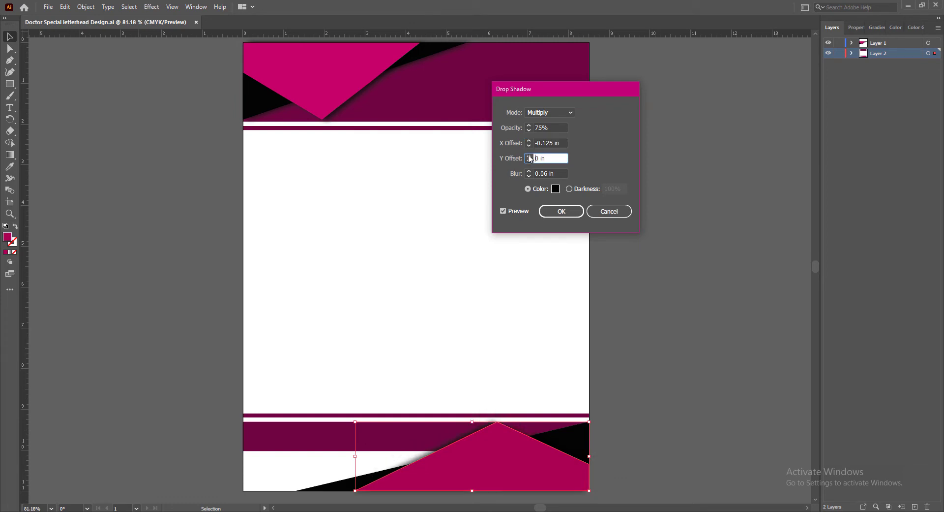
Try larger negative X offsets such as -0.25 in and -0.375 in for the peaked footer shape's shadow
{"action": "left_click", "coordinate": [529, 155]}
{"action": "left_click", "coordinate": [530, 161]}
{"action": "left_click", "coordinate": [530, 145]}
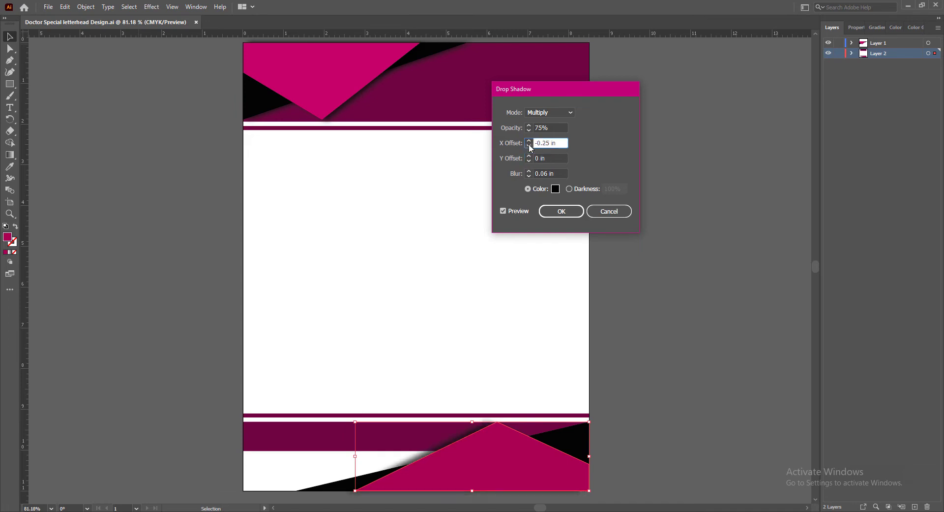
{"action": "left_click", "coordinate": [529, 141]}
{"action": "left_click", "coordinate": [529, 145]}
{"action": "left_click", "coordinate": [529, 141]}
{"action": "left_click", "coordinate": [529, 145]}
{"action": "left_click", "coordinate": [529, 145]}
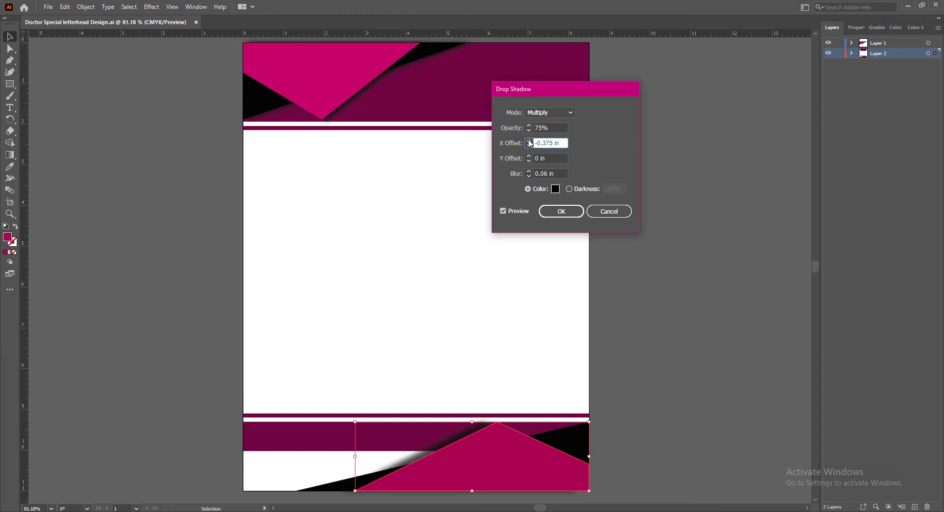
{"action": "left_click", "coordinate": [528, 140]}
Set the shadow's X offset to -0.18 in, keep Y offset at 0 in, and apply the shadow
{"action": "left_click_drag", "start_coordinate": [551, 143], "coordinate": [544, 143]}
{"action": "type", "text": "51"}
{"action": "left_click", "coordinate": [550, 159]}
{"action": "type", "text": "12"}
{"action": "left_click", "coordinate": [550, 160]}
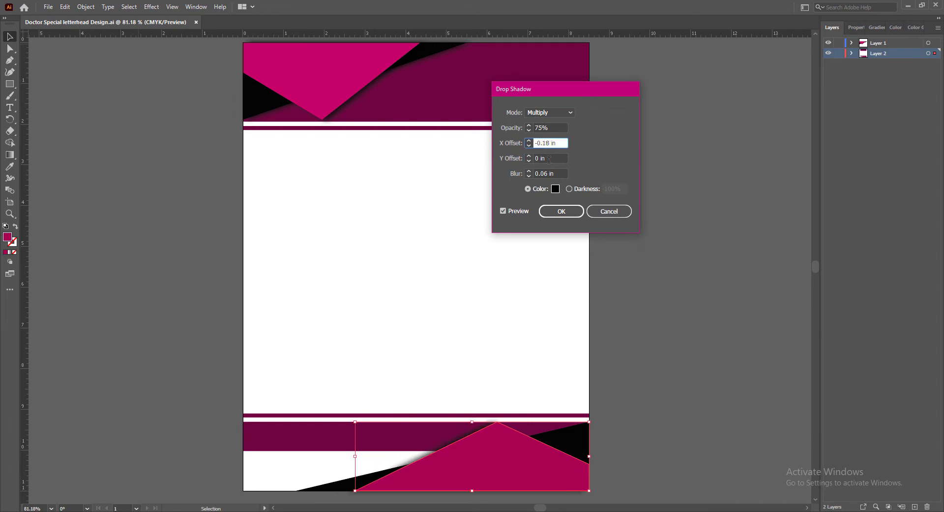
{"action": "left_click", "coordinate": [549, 159]}
{"action": "left_click", "coordinate": [566, 214]}
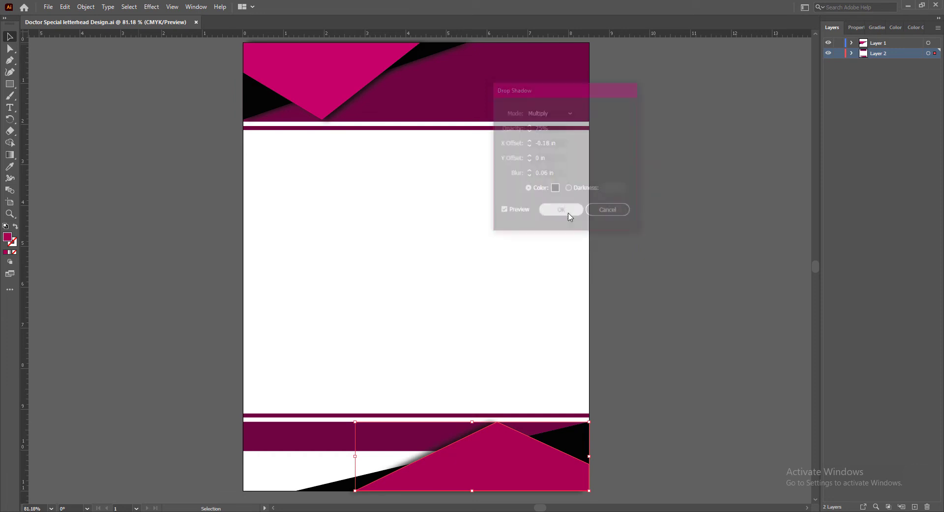
{"action": "left_click", "coordinate": [711, 391]}
Apply a Drop Shadow with X offset -0.18 in and Y offset 0 in to the black footer triangle and save the document
{"action": "left_click", "coordinate": [576, 450]}
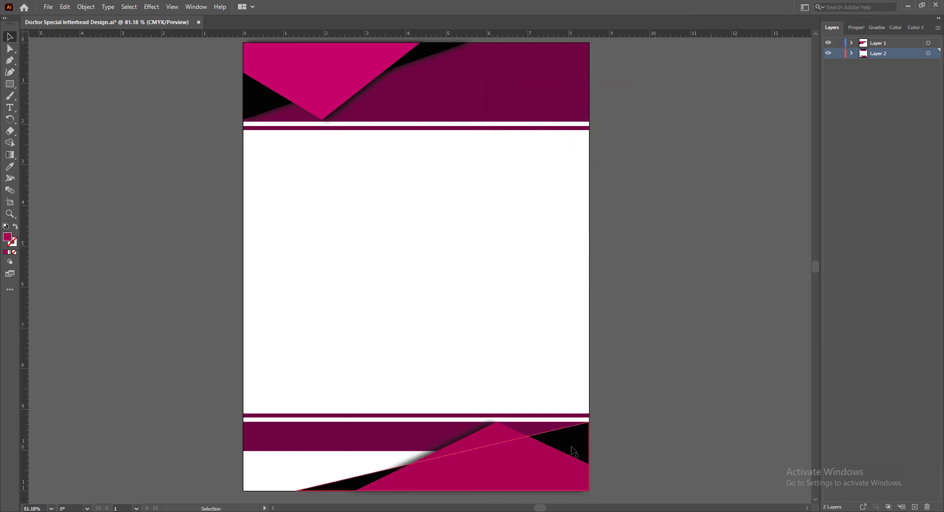
{"action": "left_click", "coordinate": [151, 6]}
{"action": "left_click", "coordinate": [171, 26]}
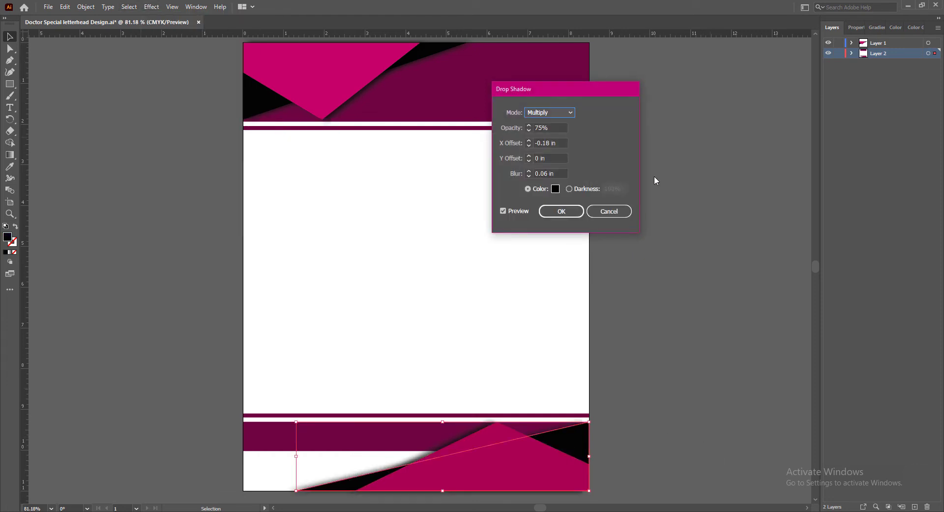
{"action": "left_click", "coordinate": [561, 211]}
{"action": "left_click", "coordinate": [637, 296]}
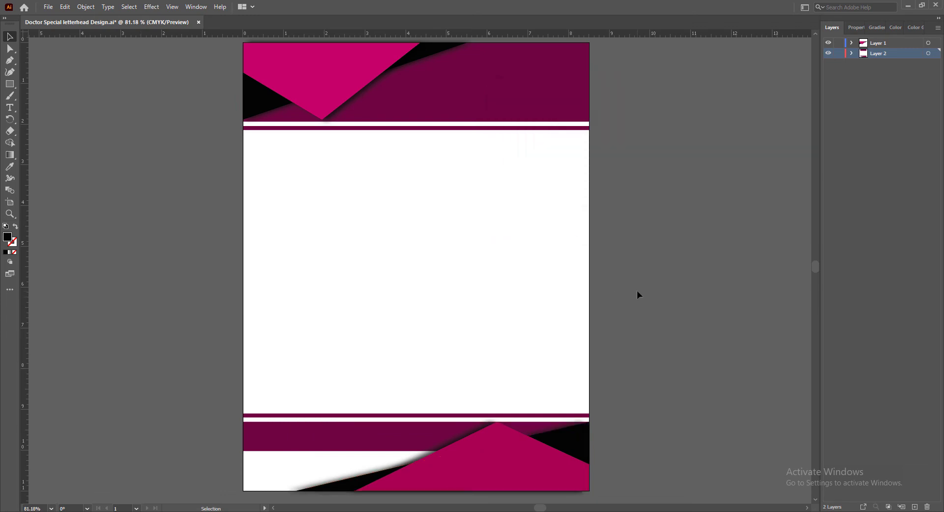
{"action": "key", "text": "ctrl+s"}
{"action": "scroll", "coordinate": [672, 196], "scroll_direction": "up", "scroll_amount": 1}
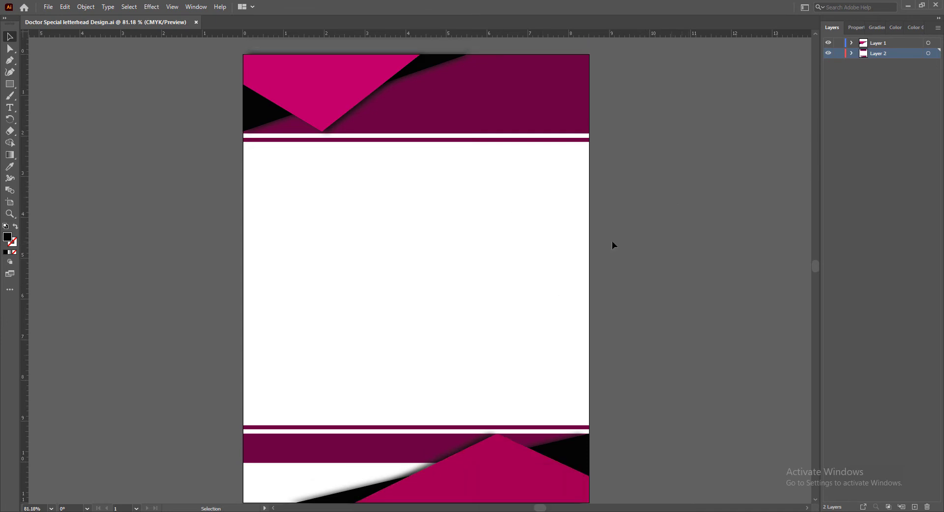
Darken the dark magenta footer band's fill to a near-black purple and copy its hex color code
{"action": "left_click", "coordinate": [396, 447]}
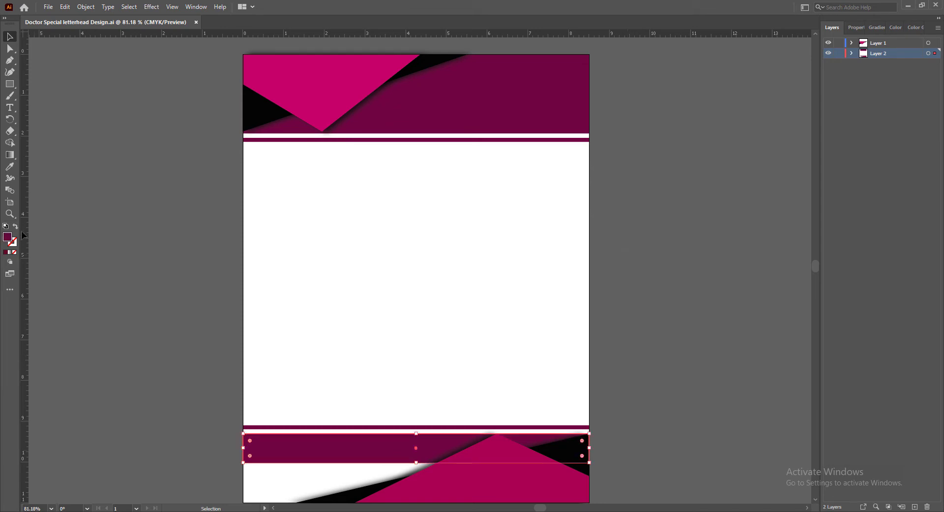
{"action": "double_click", "coordinate": [7, 236]}
{"action": "left_click", "coordinate": [721, 224]}
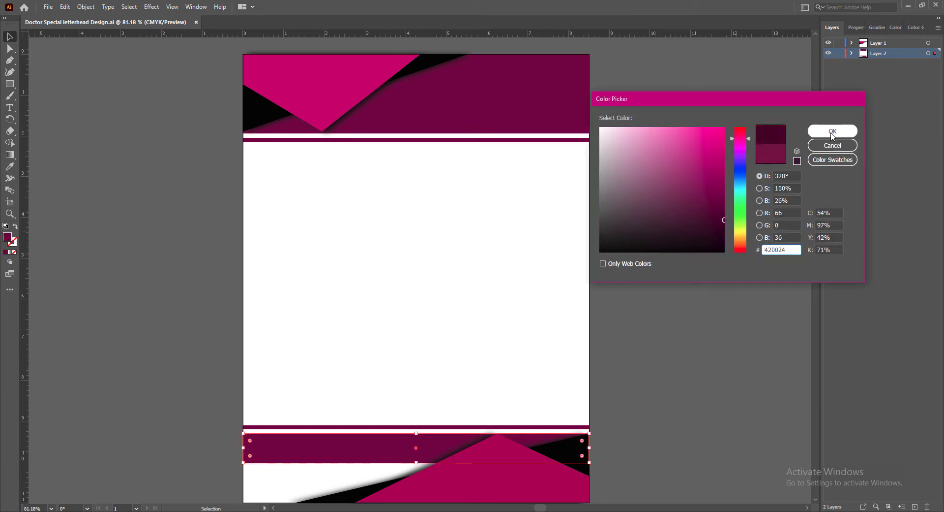
{"action": "left_click", "coordinate": [832, 131]}
{"action": "double_click", "coordinate": [8, 237]}
{"action": "left_click", "coordinate": [724, 227]}
{"action": "left_click_drag", "start_coordinate": [792, 250], "coordinate": [755, 250]}
{"action": "left_click", "coordinate": [833, 131]}
Fill the thin stripe above the footer with the copied near-black purple
{"action": "left_click", "coordinate": [374, 427]}
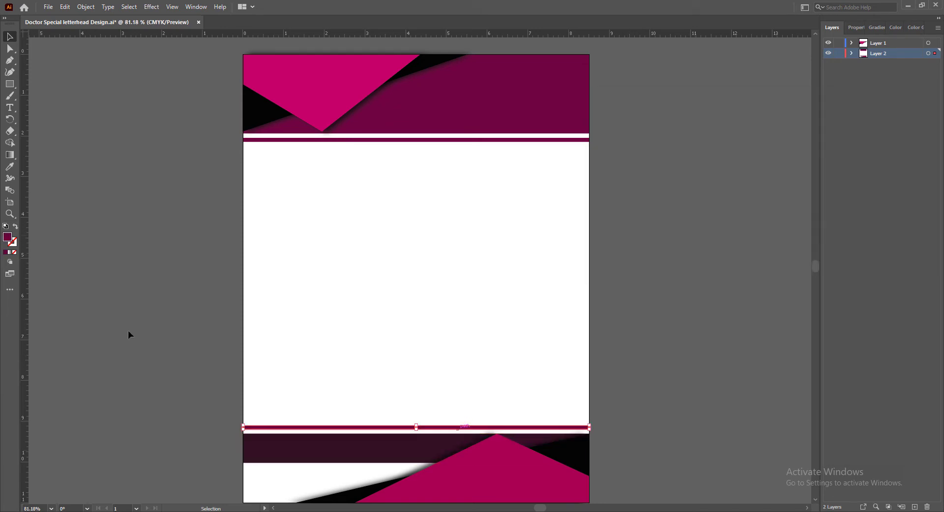
{"action": "double_click", "coordinate": [7, 236]}
{"action": "key", "text": "ctrl+v"}
{"action": "left_click", "coordinate": [833, 131]}
{"action": "left_click", "coordinate": [677, 366]}
Try the copied near-black purple as the header band's fill and undo it
{"action": "left_click", "coordinate": [546, 106]}
{"action": "double_click", "coordinate": [7, 237]}
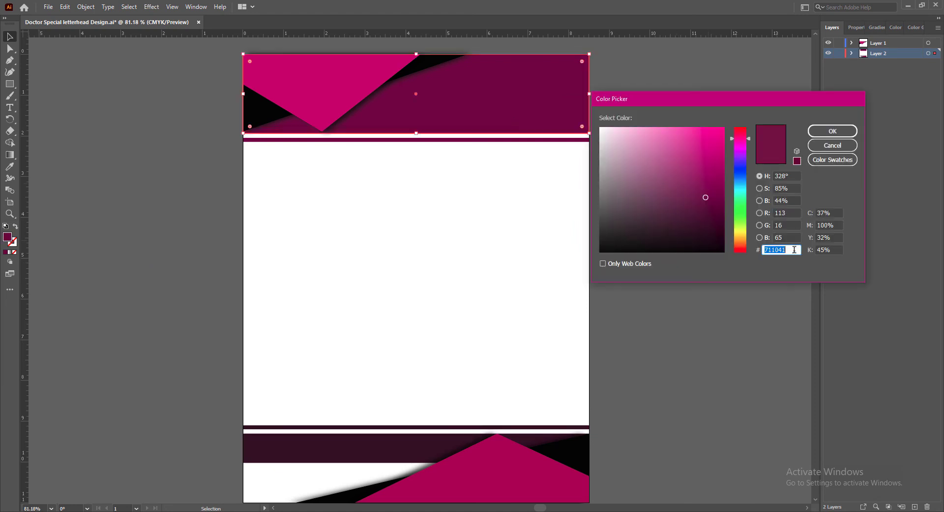
{"action": "key", "text": "ctrl+v"}
{"action": "left_click", "coordinate": [833, 131]}
{"action": "key", "text": "ctrl+z"}
Try several darker magenta shades, such as 560033, as the header band's fill
{"action": "double_click", "coordinate": [8, 237]}
{"action": "left_click", "coordinate": [716, 220]}
{"action": "left_click", "coordinate": [832, 131]}
{"action": "double_click", "coordinate": [7, 236]}
{"action": "left_click", "coordinate": [725, 211]}
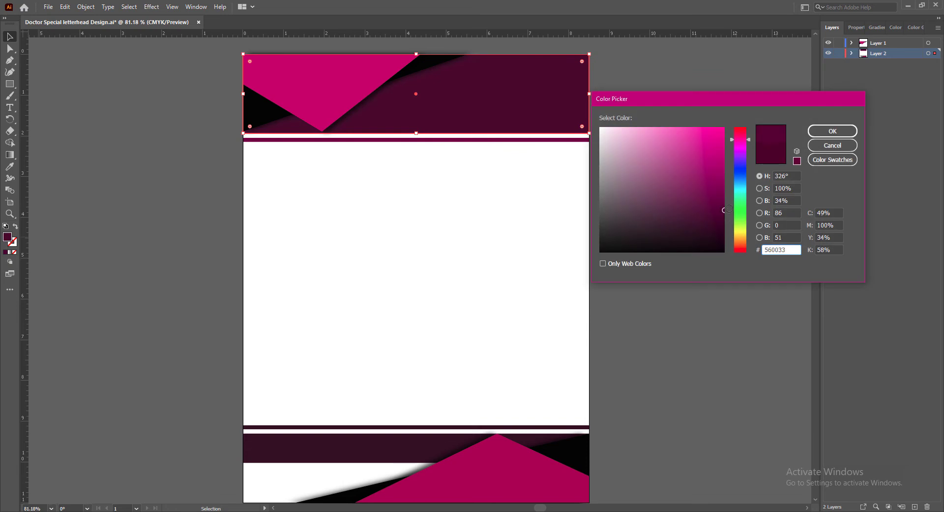
{"action": "left_click", "coordinate": [835, 134]}
{"action": "double_click", "coordinate": [8, 236]}
{"action": "left_click", "coordinate": [724, 212]}
{"action": "left_click", "coordinate": [833, 130]}
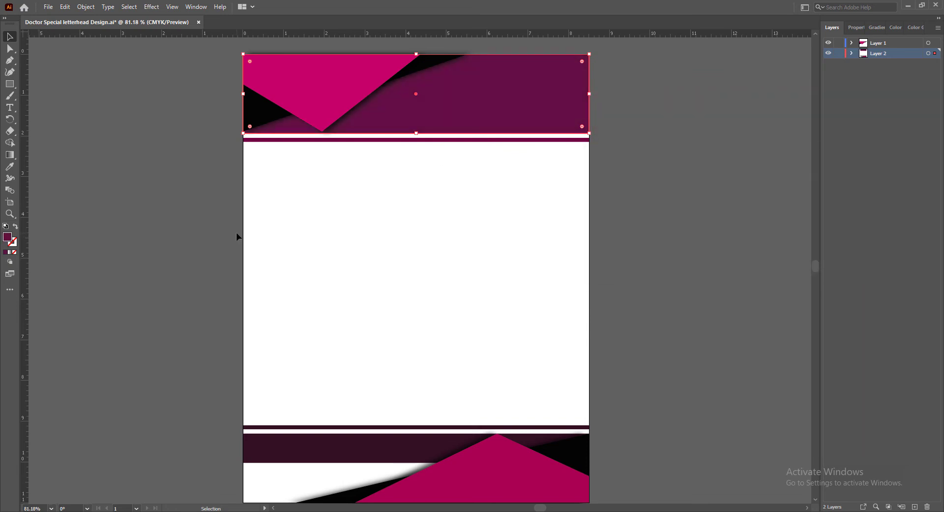
Set the header band's fill to purple 750051
{"action": "double_click", "coordinate": [8, 236]}
{"action": "left_click", "coordinate": [722, 202]}
{"action": "left_click", "coordinate": [723, 197]}
{"action": "left_click", "coordinate": [833, 131]}
Match the fill of the thin stripe below the header to the header band's color 750051
{"action": "double_click", "coordinate": [8, 236]}
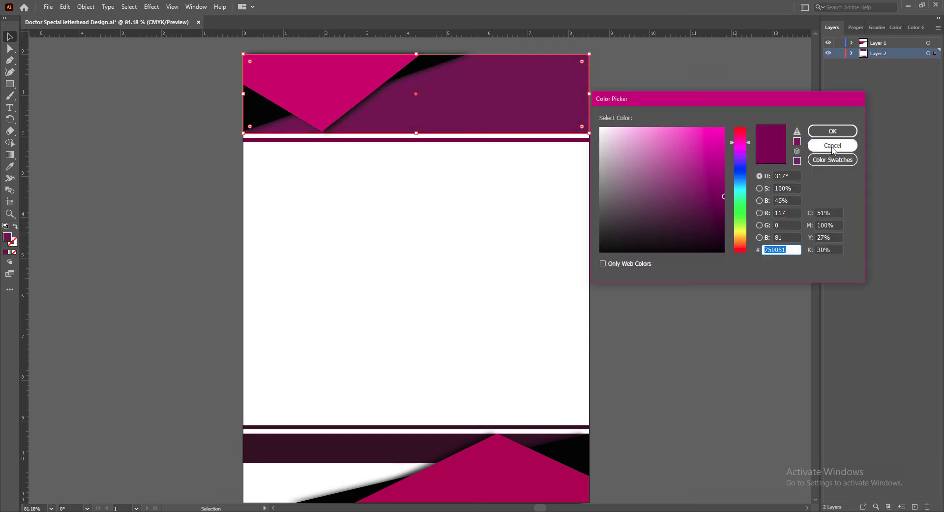
{"action": "left_click", "coordinate": [832, 146]}
{"action": "left_click", "coordinate": [551, 139]}
{"action": "double_click", "coordinate": [7, 237]}
{"action": "key", "text": "Return"}
{"action": "left_click", "coordinate": [609, 374]}
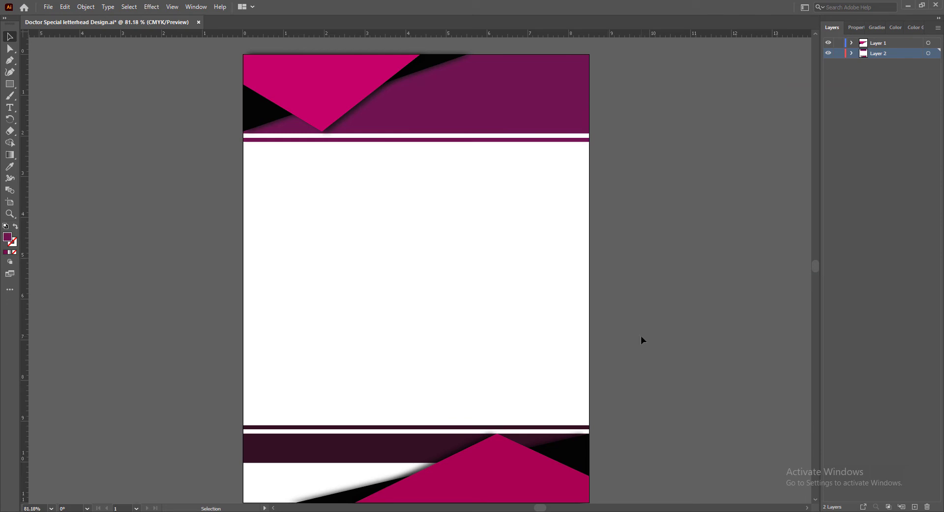
Draw a circle about 3.2 in across in the blank page area and fill it with the header's black using the Eyedropper
{"action": "key", "text": "l"}
{"action": "left_click_drag", "start_coordinate": [345, 213], "coordinate": [460, 338]}
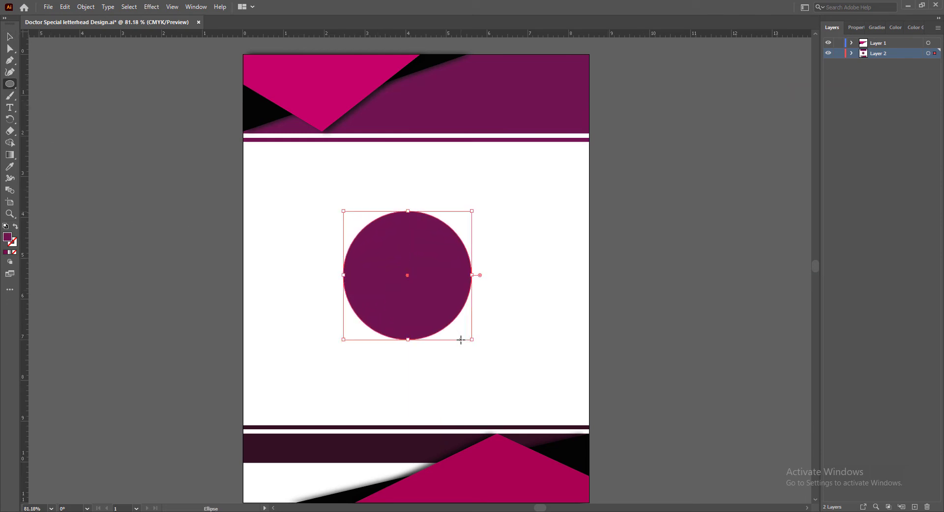
{"action": "key", "text": "v"}
{"action": "key", "text": "i"}
{"action": "left_click", "coordinate": [264, 112]}
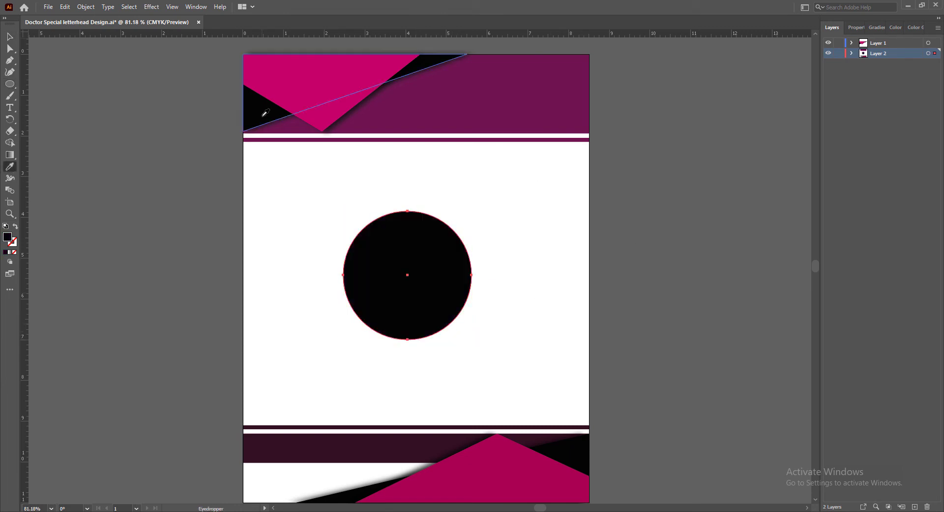
{"action": "key", "text": "v"}
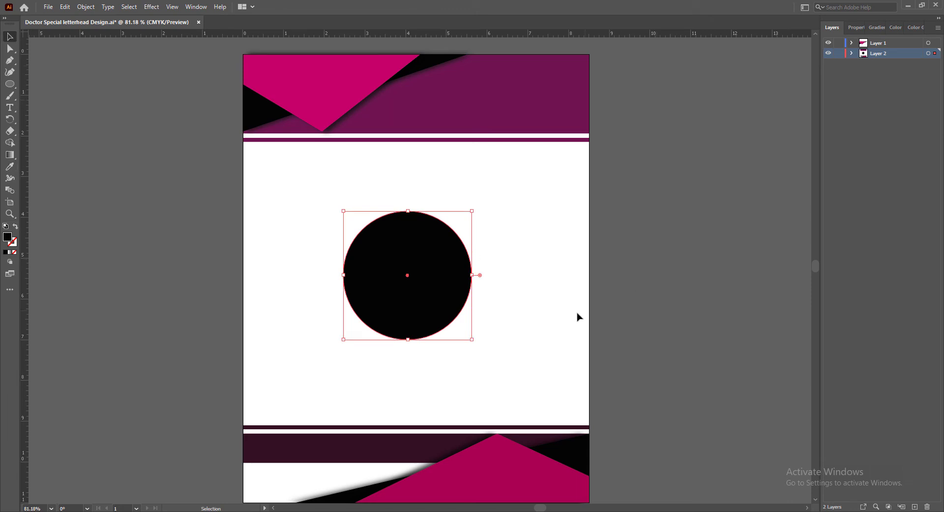
{"action": "left_click", "coordinate": [569, 323]}
Draw a horizontal bar about 3 in wide and 0.5 in high across the black circle's middle, adjusting its ends to fit inside
{"action": "left_click", "coordinate": [10, 83]}
{"action": "left_click", "coordinate": [44, 80]}
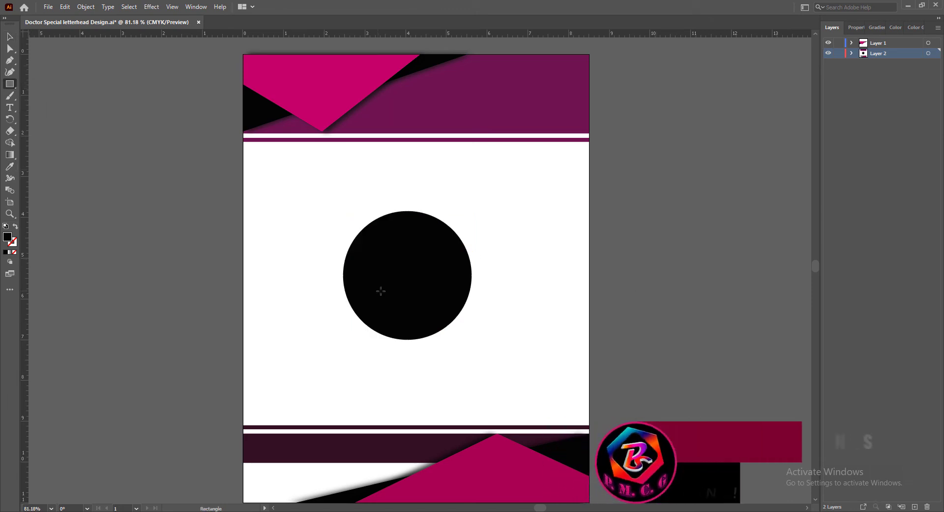
{"action": "left_click_drag", "start_coordinate": [351, 265], "coordinate": [472, 285]}
{"action": "key", "text": "v"}
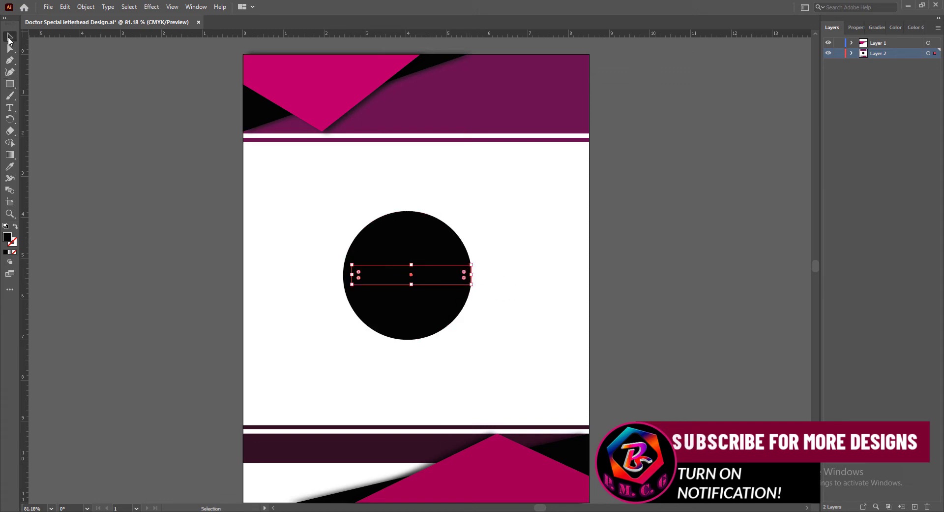
{"action": "left_click_drag", "start_coordinate": [350, 272], "coordinate": [346, 274]}
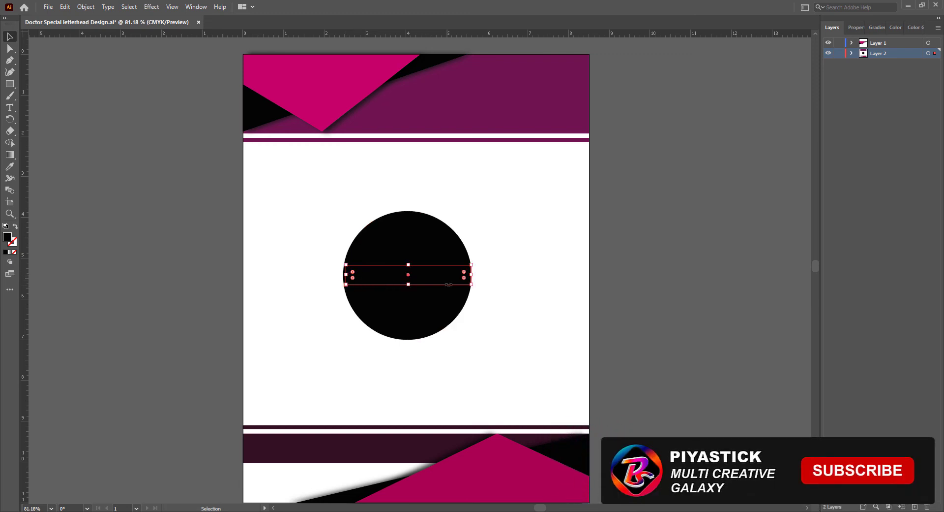
{"action": "left_click_drag", "start_coordinate": [470, 274], "coordinate": [467, 277]}
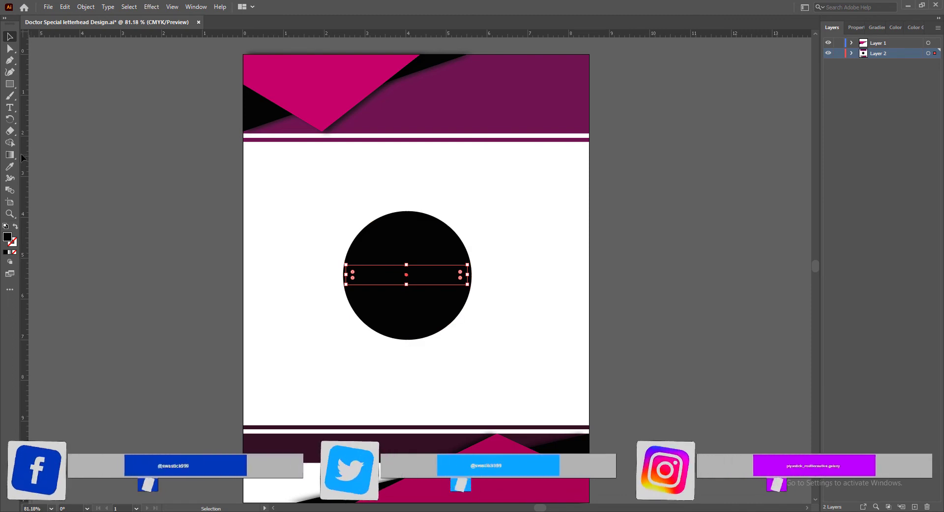
Fill the horizontal bar with the header's bright magenta using the Eyedropper
{"action": "left_click", "coordinate": [10, 167]}
{"action": "left_click", "coordinate": [348, 84]}
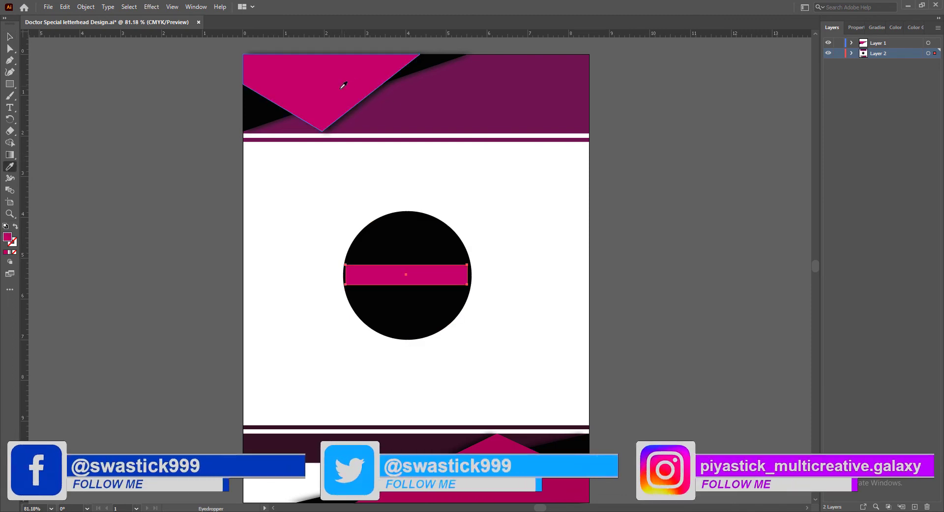
{"action": "left_click", "coordinate": [10, 36]}
{"action": "left_click", "coordinate": [620, 267]}
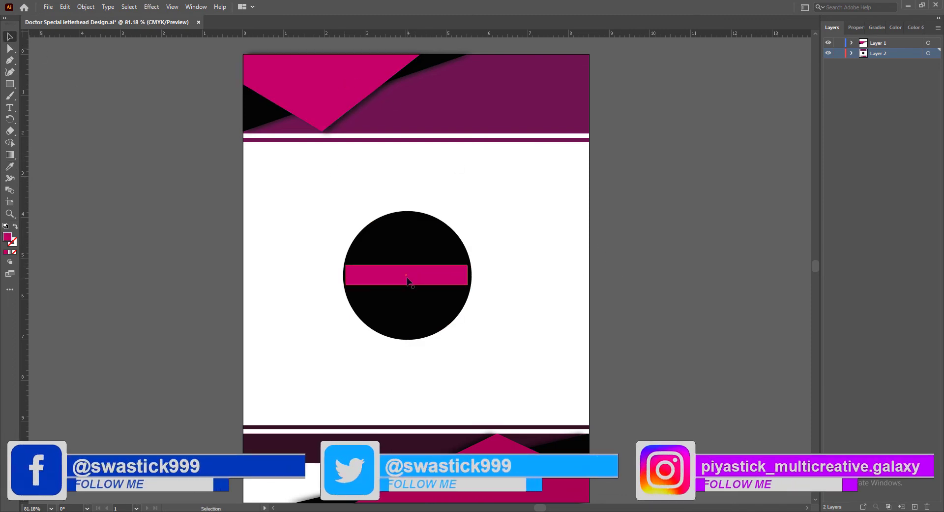
Widen the magenta bar slightly at its right end and nudge it a little downward within the circle
{"action": "left_click", "coordinate": [418, 281]}
{"action": "left_click_drag", "start_coordinate": [467, 274], "coordinate": [470, 274]}
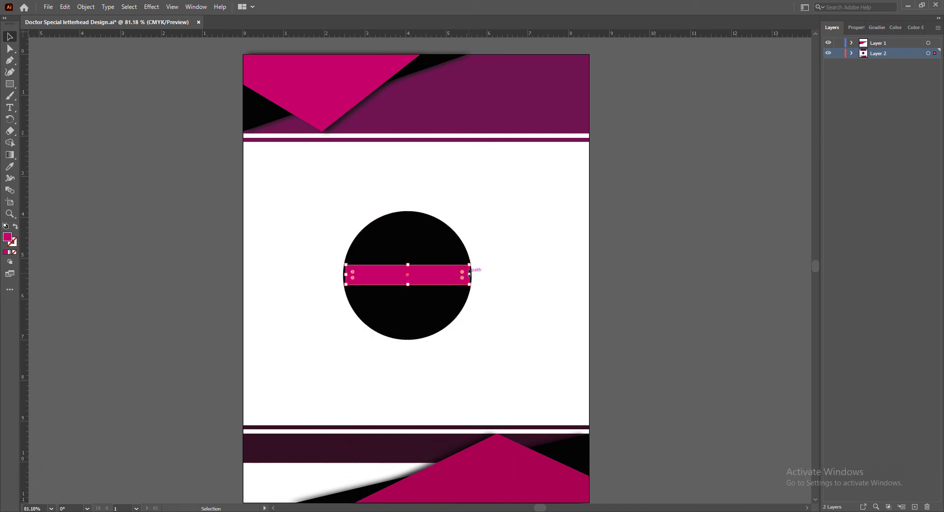
{"action": "key", "text": "Left"}
{"action": "key", "text": "Right"}
{"action": "key", "text": "Down"}
{"action": "key", "text": "Down"}
{"action": "key", "text": "Down"}
{"action": "left_click_drag", "start_coordinate": [428, 277], "coordinate": [429, 278]}
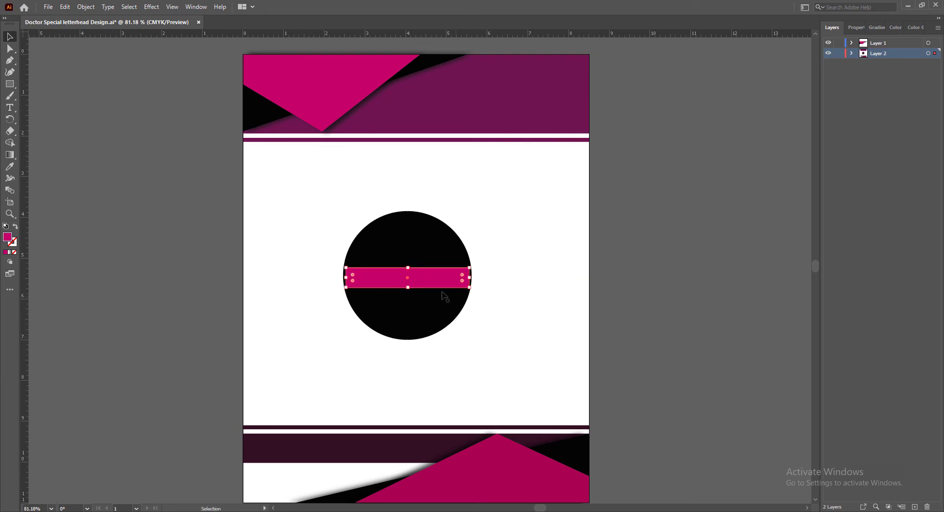
Create a copy of the magenta bar rotated 90° to form a cross
{"action": "right_click", "coordinate": [428, 276]}
{"action": "mouse_move", "coordinate": [492, 457]}
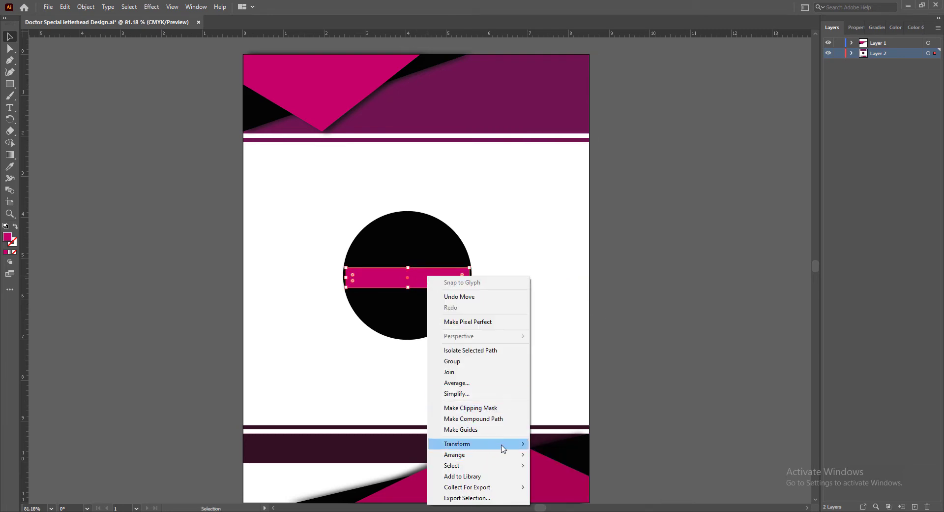
{"action": "left_click", "coordinate": [590, 385]}
{"action": "left_click_drag", "start_coordinate": [463, 251], "coordinate": [586, 235]}
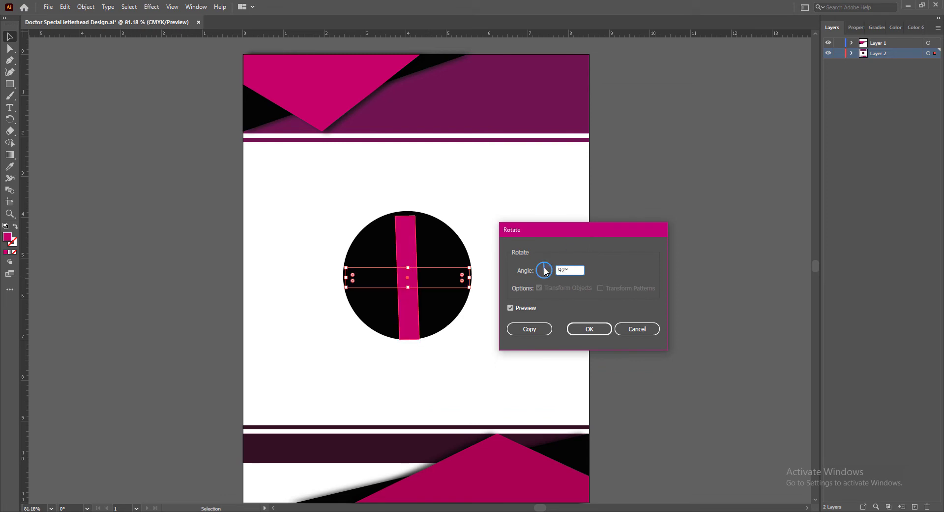
{"action": "left_click_drag", "start_coordinate": [571, 271], "coordinate": [559, 271]}
{"action": "type", "text": "90"}
{"action": "left_click", "coordinate": [511, 308]}
{"action": "left_click", "coordinate": [511, 307]}
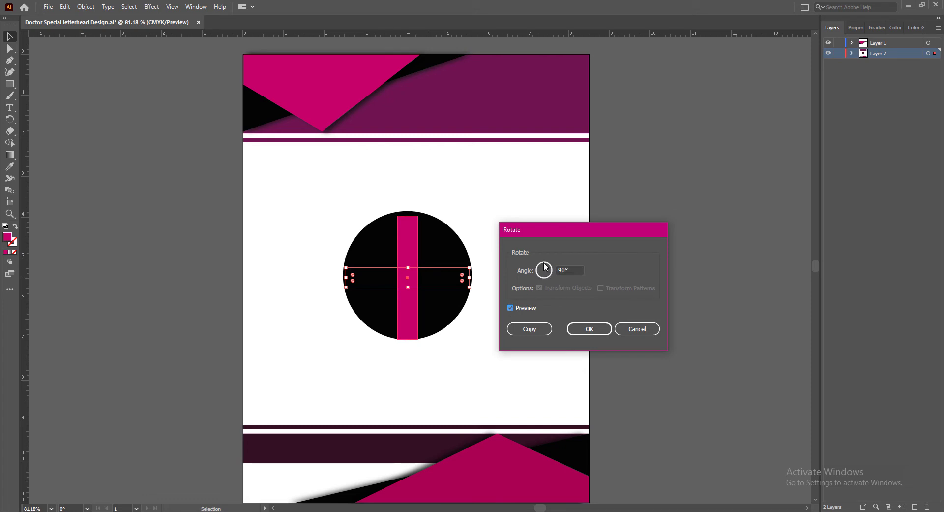
{"action": "left_click", "coordinate": [530, 328]}
{"action": "left_click", "coordinate": [634, 323]}
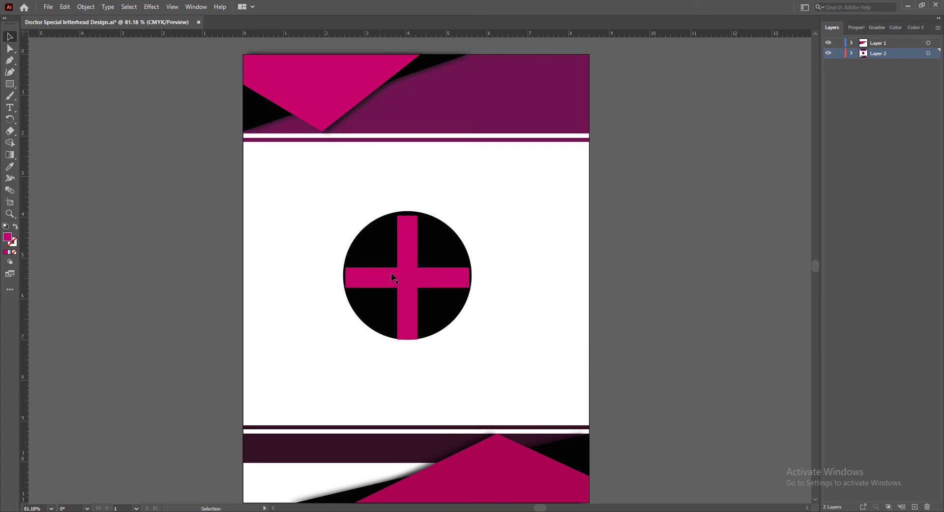
Nudge the vertical magenta bar upward so it sits centered inside the black circle
{"action": "left_click", "coordinate": [408, 248]}
{"action": "key", "text": "Up"}
{"action": "key", "text": "Up"}
{"action": "key", "text": "Up"}
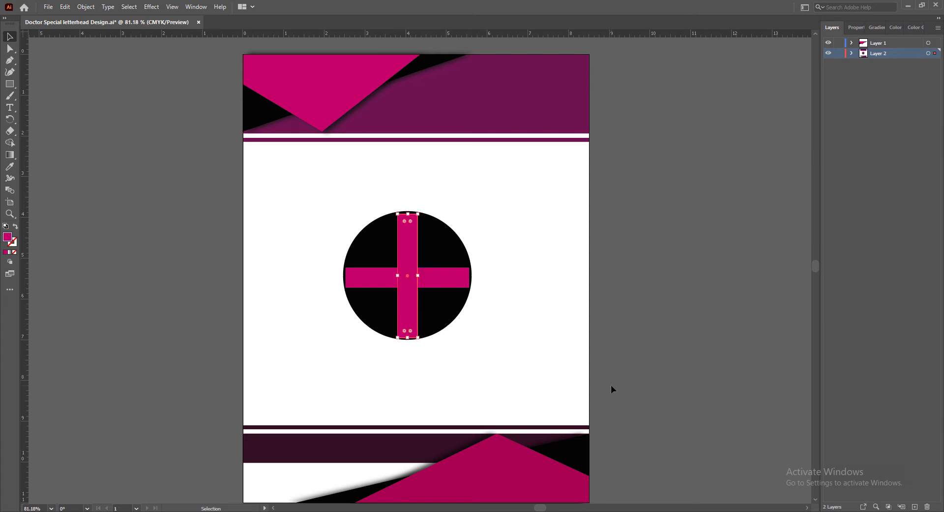
{"action": "key", "text": "Up"}
{"action": "key", "text": "Up"}
{"action": "key", "text": "Down"}
{"action": "key", "text": "Left"}
{"action": "key", "text": "Right"}
{"action": "key", "text": "Right"}
{"action": "key", "text": "Left"}
{"action": "left_click", "coordinate": [655, 374]}
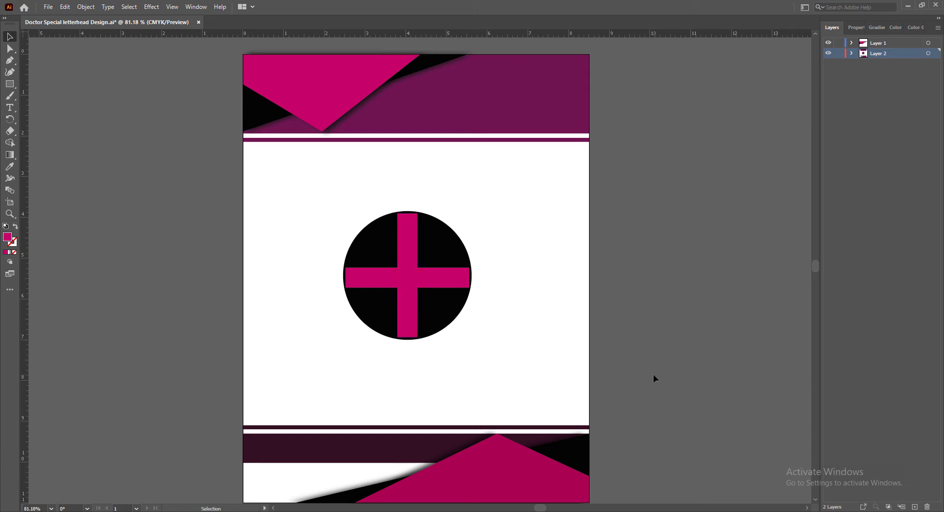
Shrink the circle and cross together to about 1.4 in across and place them at the right end of the header band
{"action": "left_click", "coordinate": [439, 250]}
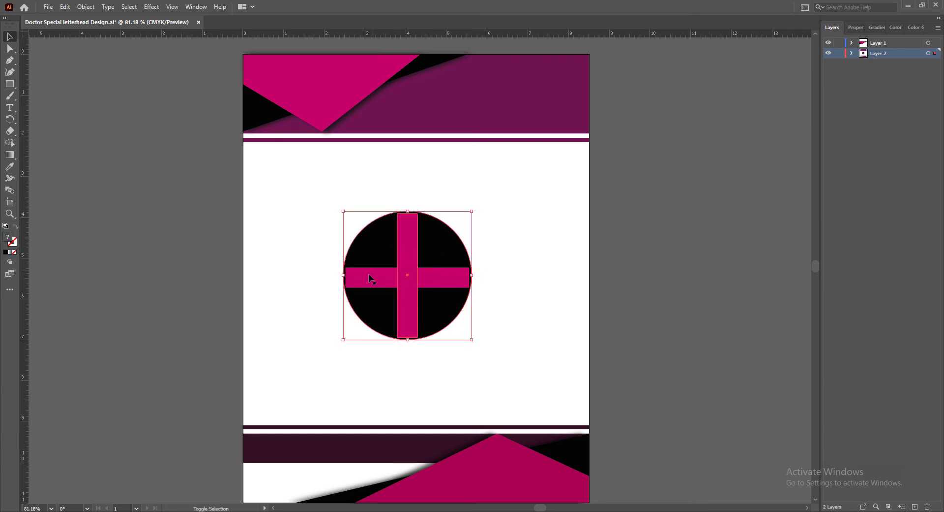
{"action": "left_click", "coordinate": [707, 368]}
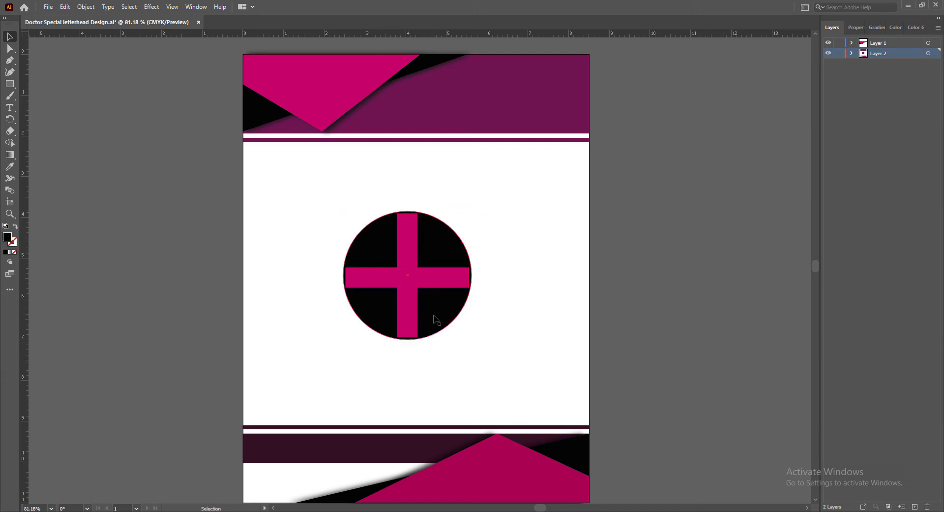
{"action": "left_click_drag", "start_coordinate": [435, 321], "coordinate": [527, 194]}
{"action": "left_click_drag", "start_coordinate": [432, 183], "coordinate": [501, 116]}
{"action": "left_click", "coordinate": [651, 196]}
{"action": "left_click_drag", "start_coordinate": [545, 74], "coordinate": [563, 86]}
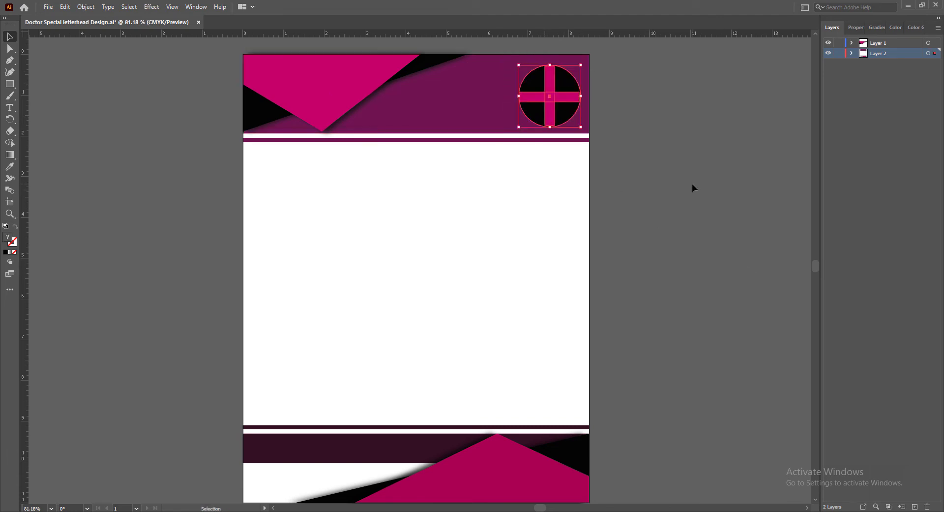
{"action": "left_click", "coordinate": [519, 127], "text": "shift"}
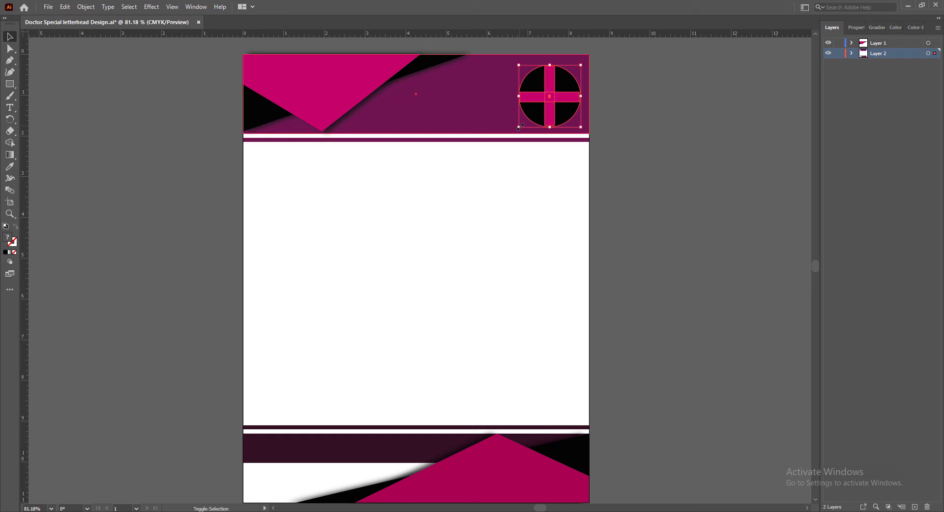
{"action": "left_click_drag", "start_coordinate": [519, 128], "coordinate": [525, 121]}
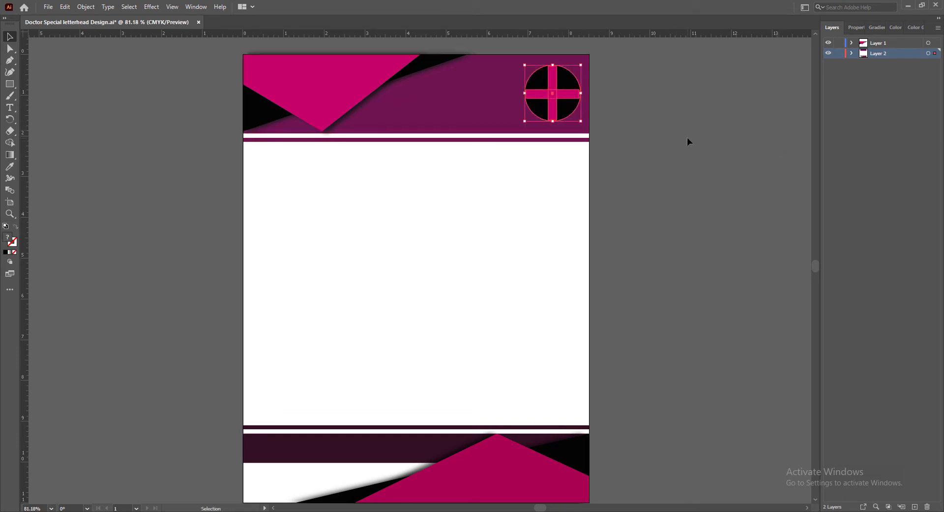
Give the header's cross emblem a drop shadow with 0 in X and Y offsets, 0.125 in blur and 90% opacity
{"action": "left_click", "coordinate": [152, 7]}
{"action": "mouse_move", "coordinate": [197, 118]}
{"action": "left_click", "coordinate": [288, 120]}
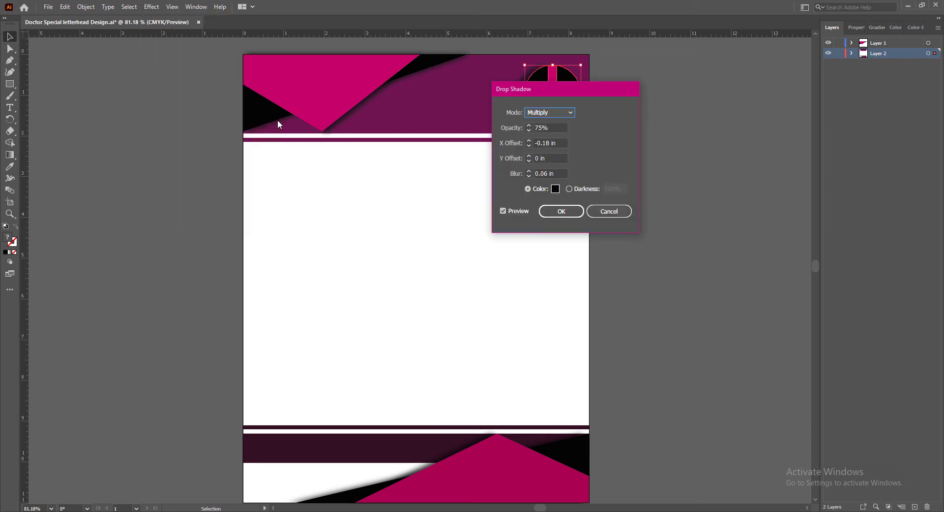
{"action": "left_click_drag", "start_coordinate": [572, 90], "coordinate": [722, 69]}
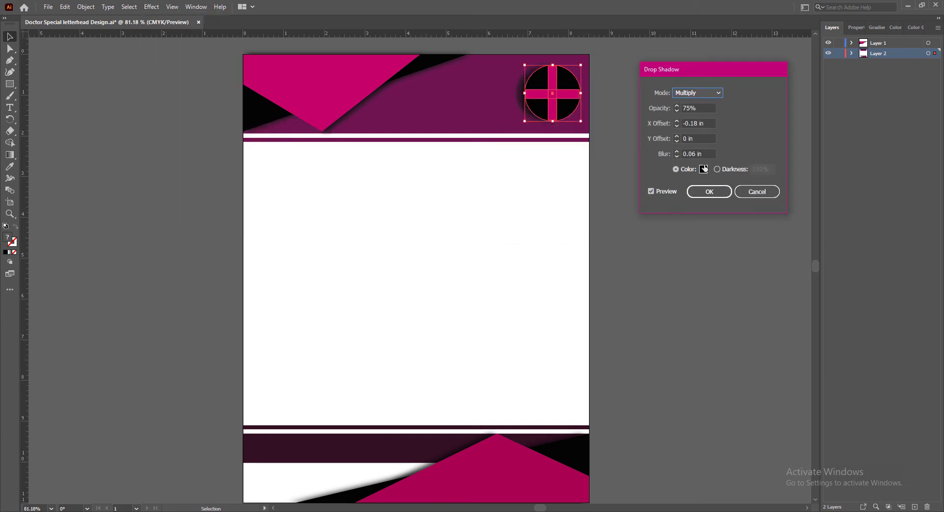
{"action": "left_click", "coordinate": [677, 120]}
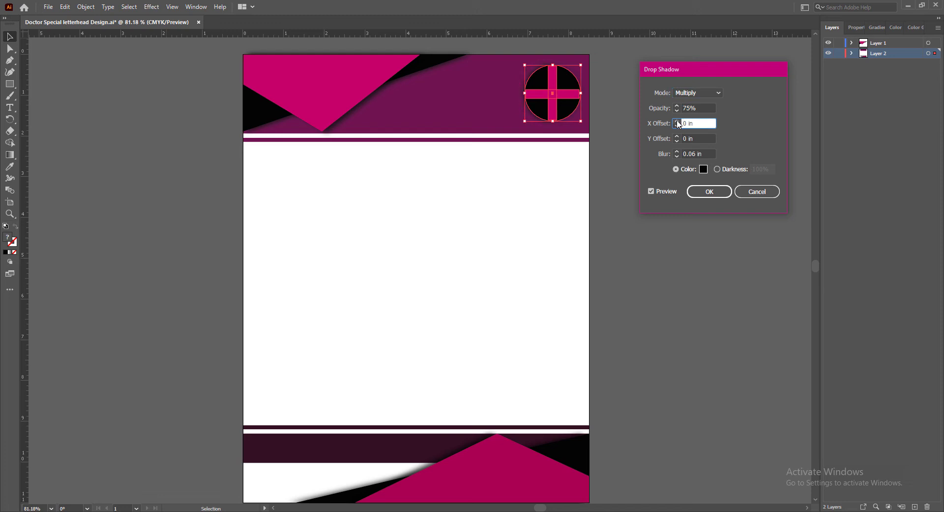
{"action": "left_click", "coordinate": [678, 138]}
{"action": "left_click", "coordinate": [678, 140]}
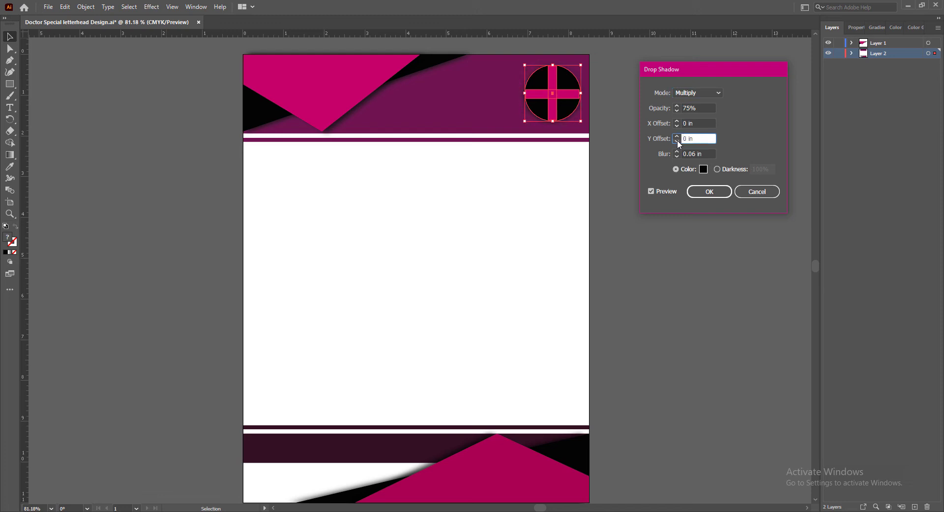
{"action": "left_click", "coordinate": [679, 155]}
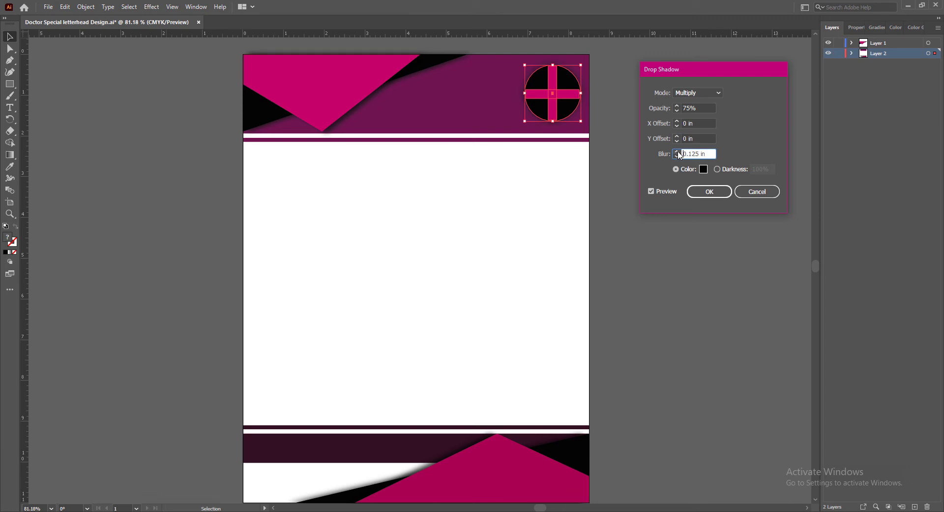
{"action": "left_click", "coordinate": [678, 157]}
{"action": "left_click", "coordinate": [678, 106]}
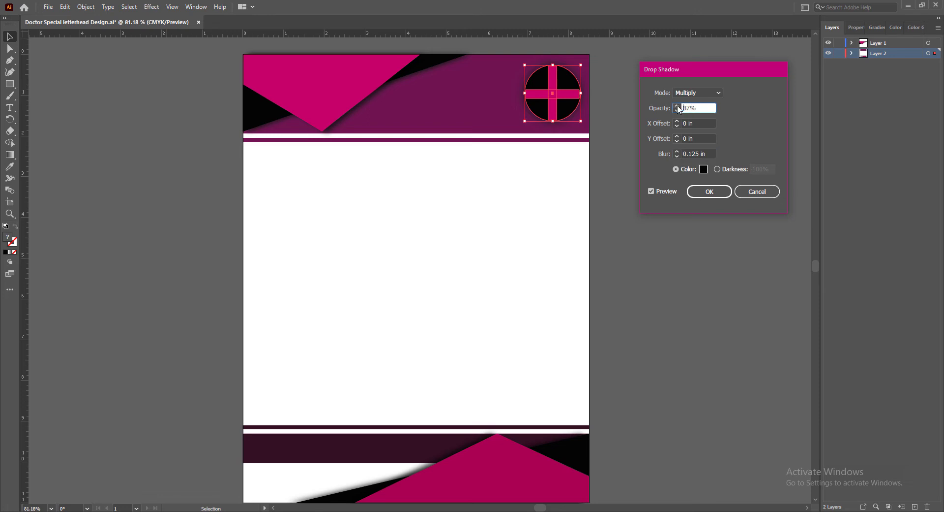
Set the emblem shadow's blending mode to Hard Light, apply the effect and save the document
{"action": "left_click", "coordinate": [706, 93]}
{"action": "left_click", "coordinate": [701, 103]}
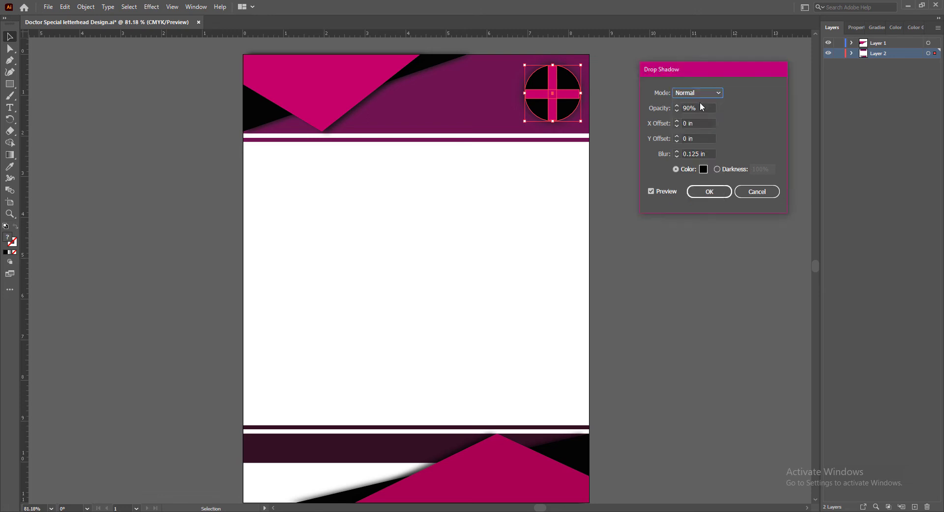
{"action": "left_click", "coordinate": [705, 92]}
{"action": "left_click", "coordinate": [692, 127]}
{"action": "left_click", "coordinate": [704, 91]}
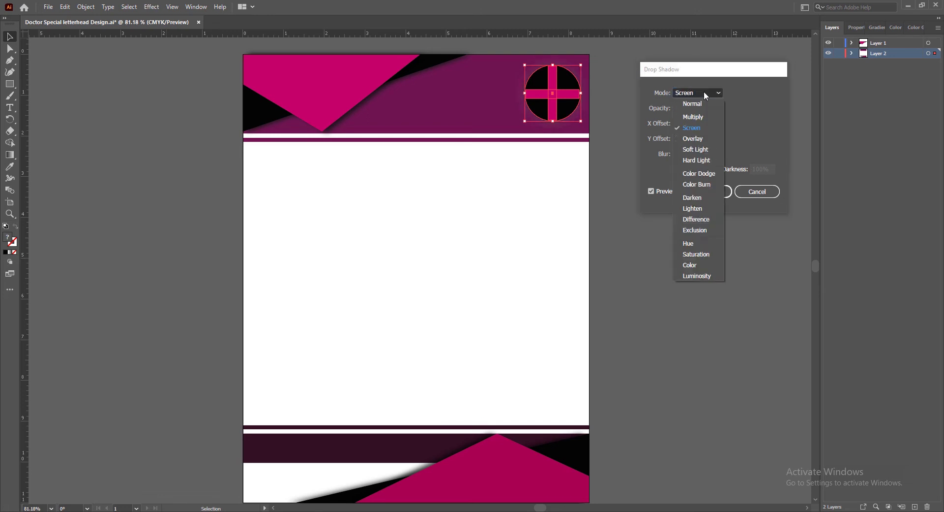
{"action": "left_click", "coordinate": [697, 160]}
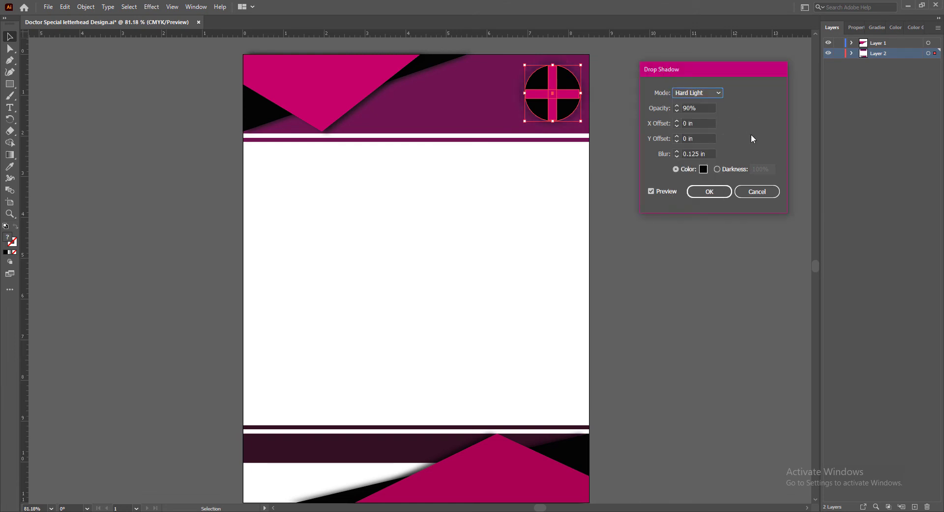
{"action": "left_click", "coordinate": [710, 192]}
{"action": "left_click", "coordinate": [695, 180]}
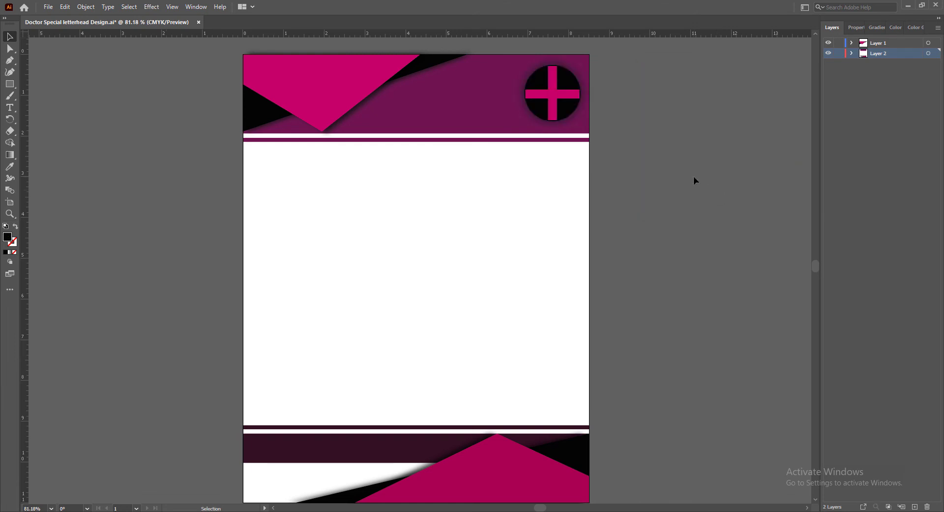
{"action": "left_click", "coordinate": [570, 115]}
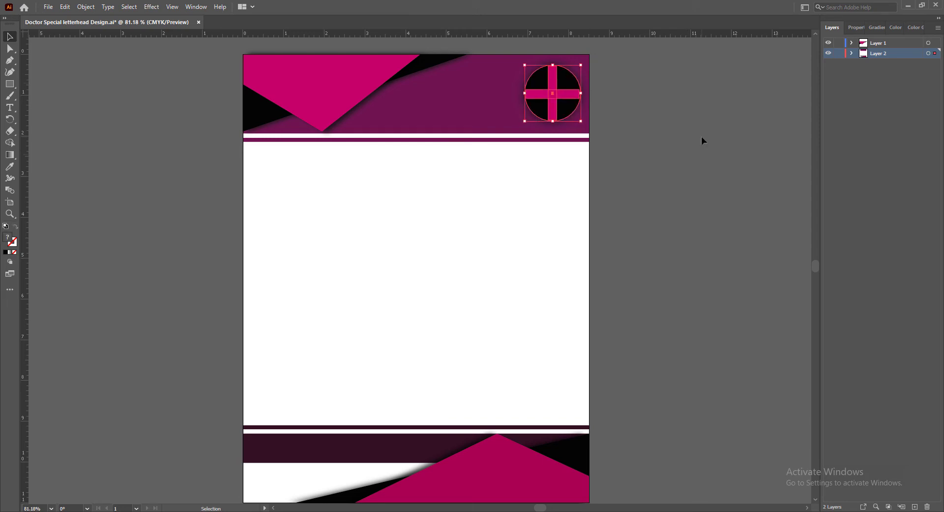
{"action": "left_click", "coordinate": [702, 160]}
{"action": "key", "text": "ctrl+s"}
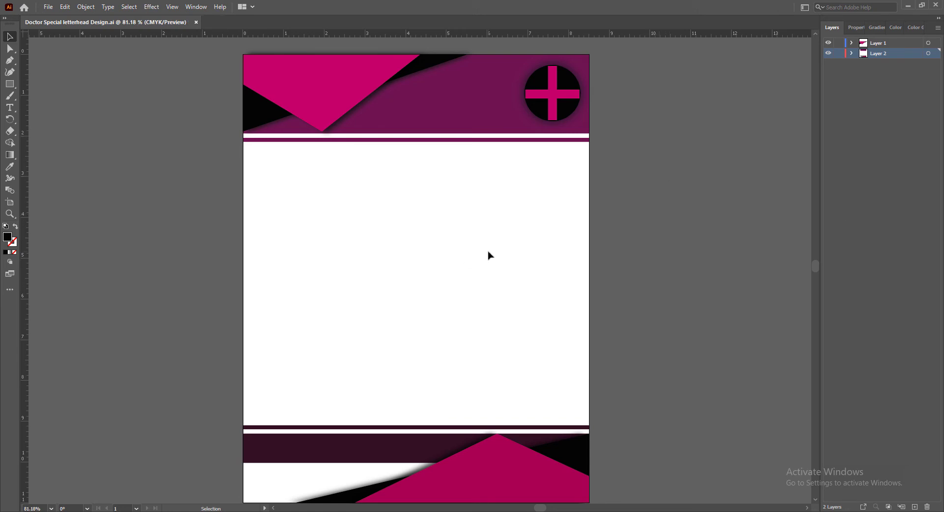
Add the doctor's name as text in the header between the magenta triangle and the emblem, and fill it white
{"action": "left_click", "coordinate": [11, 109]}
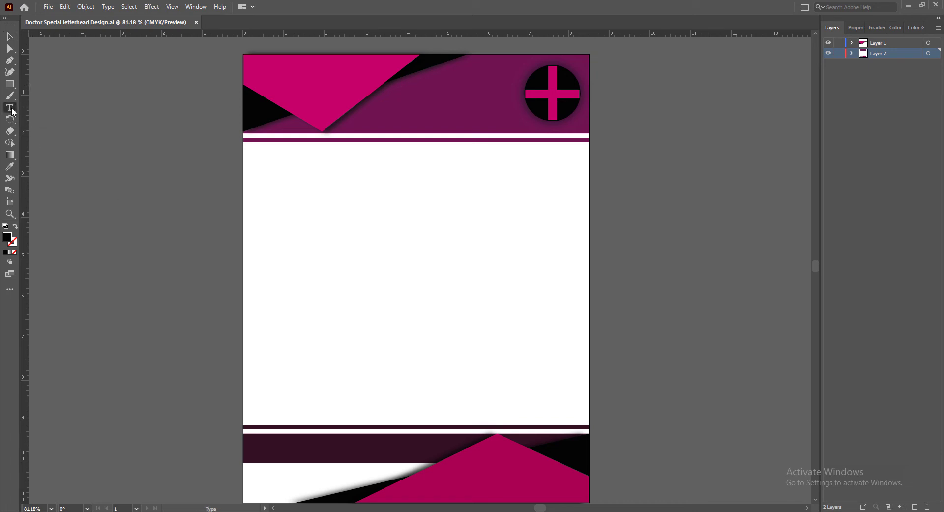
{"action": "left_click", "coordinate": [411, 85]}
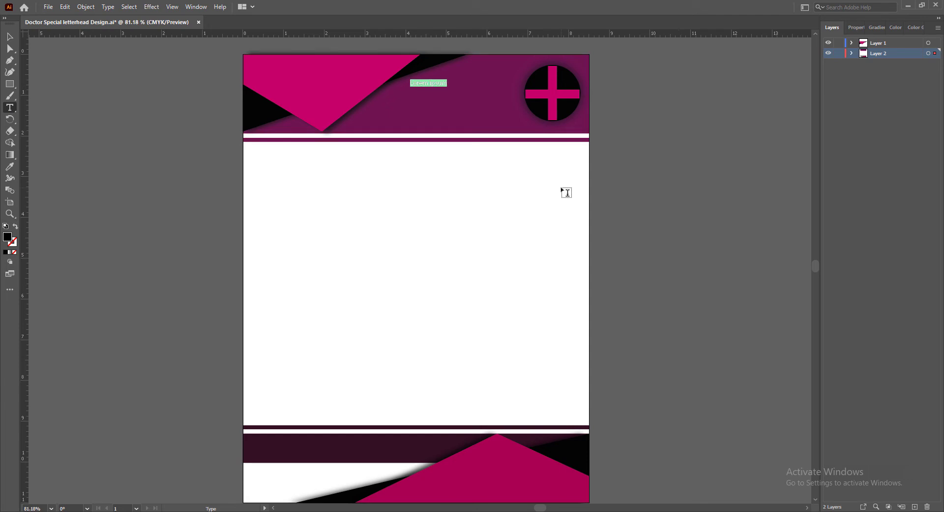
{"action": "type", "text": "DR. S.K ACHARYA"}
{"action": "left_click", "coordinate": [9, 37]}
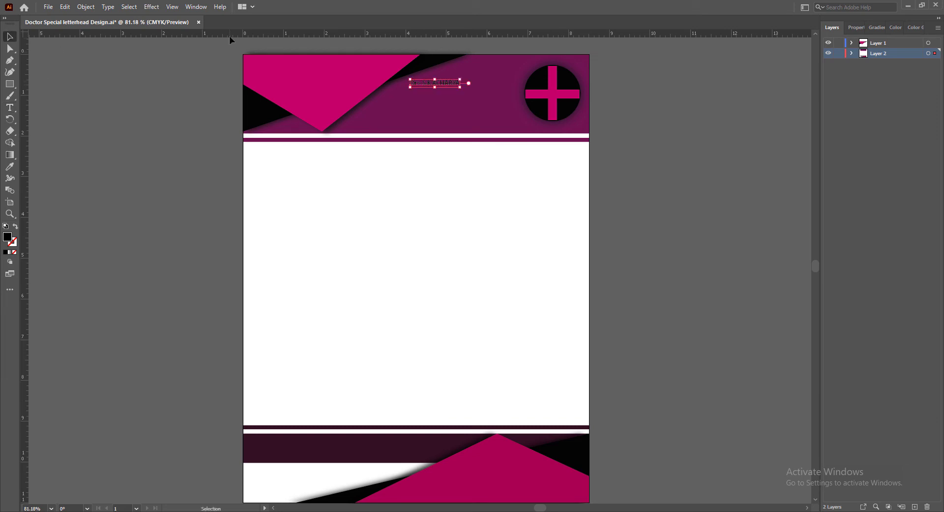
{"action": "left_click", "coordinate": [854, 28]}
{"action": "left_click", "coordinate": [831, 135]}
{"action": "left_click", "coordinate": [737, 171]}
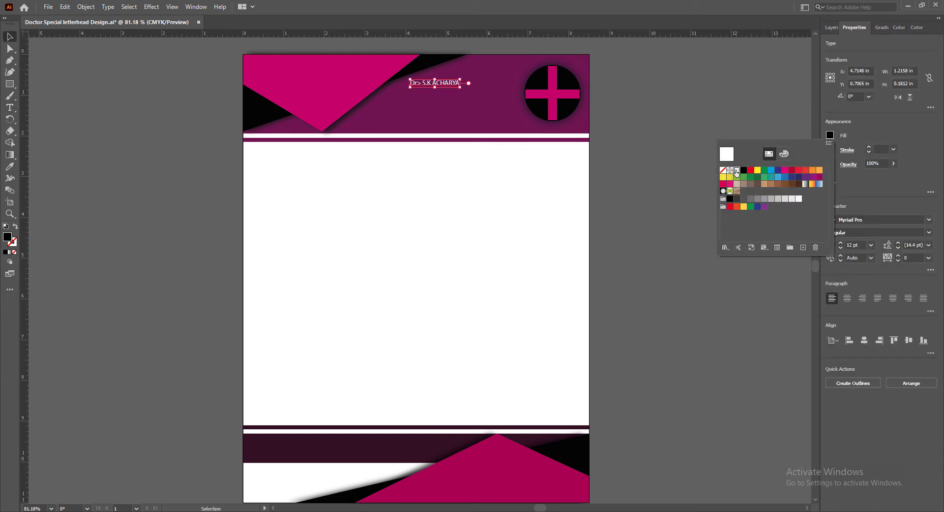
Correct the punctuation after "Dr" to a period and set the doctor's name in Bold
{"action": "triple_click", "coordinate": [424, 82]}
{"action": "left_click", "coordinate": [422, 83]}
{"action": "key", "text": "BackSpace"}
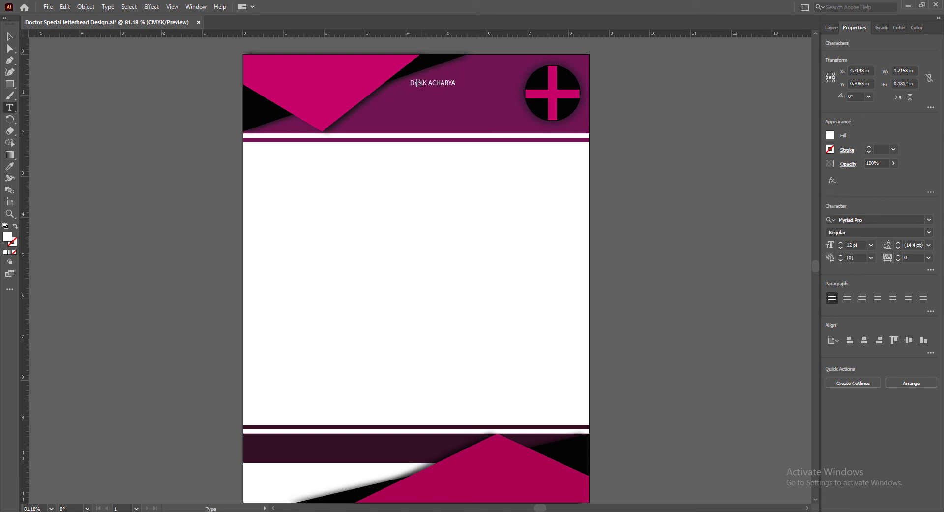
{"action": "type", "text": "."}
{"action": "left_click", "coordinate": [930, 233]}
{"action": "left_click", "coordinate": [865, 331]}
{"action": "triple_click", "coordinate": [455, 83]}
{"action": "left_click", "coordinate": [930, 233]}
{"action": "left_click", "coordinate": [866, 329]}
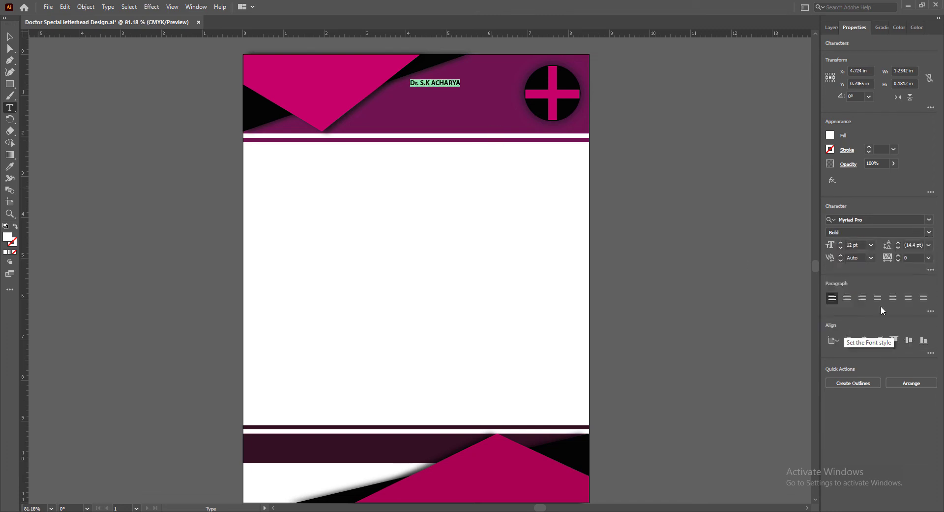
Set the doctor's name to 21 pt with a tracking of 50
{"action": "left_click", "coordinate": [841, 243], "text": "shift"}
{"action": "left_click", "coordinate": [841, 242]}
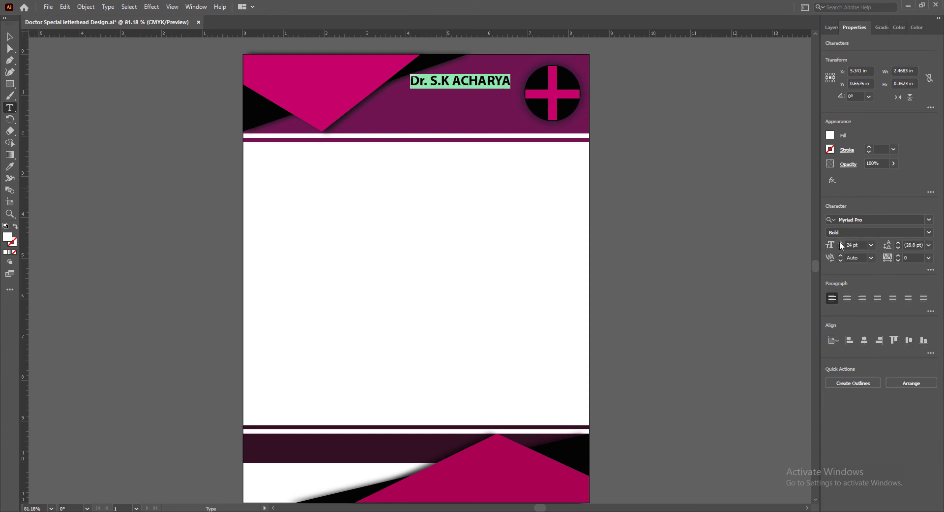
{"action": "left_click", "coordinate": [9, 36]}
{"action": "mouse_move", "coordinate": [492, 83]}
{"action": "left_mouse_down"}
{"action": "mouse_move", "coordinate": [506, 88]}
{"action": "mouse_move", "coordinate": [494, 87]}
{"action": "left_mouse_up"}
{"action": "left_click", "coordinate": [840, 247]}
{"action": "left_click", "coordinate": [840, 248]}
{"action": "left_click", "coordinate": [841, 247]}
{"action": "left_click", "coordinate": [928, 258]}
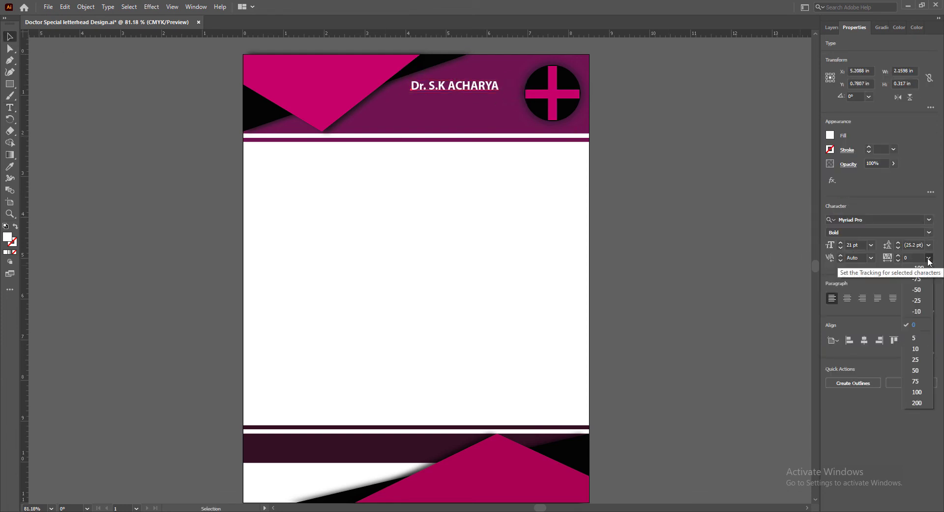
{"action": "left_click", "coordinate": [908, 368]}
Nudge the doctor's name up and to the right, closer to the emblem
{"action": "key", "text": "Up"}
{"action": "key", "text": "Up"}
{"action": "key", "text": "Up"}
{"action": "key", "text": "Up"}
{"action": "key", "text": "Up"}
{"action": "key", "text": "Up"}
{"action": "key", "text": "Up"}
{"action": "key", "text": "Right"}
{"action": "key", "text": "Right"}
{"action": "key", "text": "Right"}
{"action": "key", "text": "Right"}
{"action": "key", "text": "Right"}
{"action": "key", "text": "Right"}
{"action": "key", "text": "Right"}
{"action": "key", "text": "Right"}
{"action": "key", "text": "Right"}
{"action": "key", "text": "Right"}
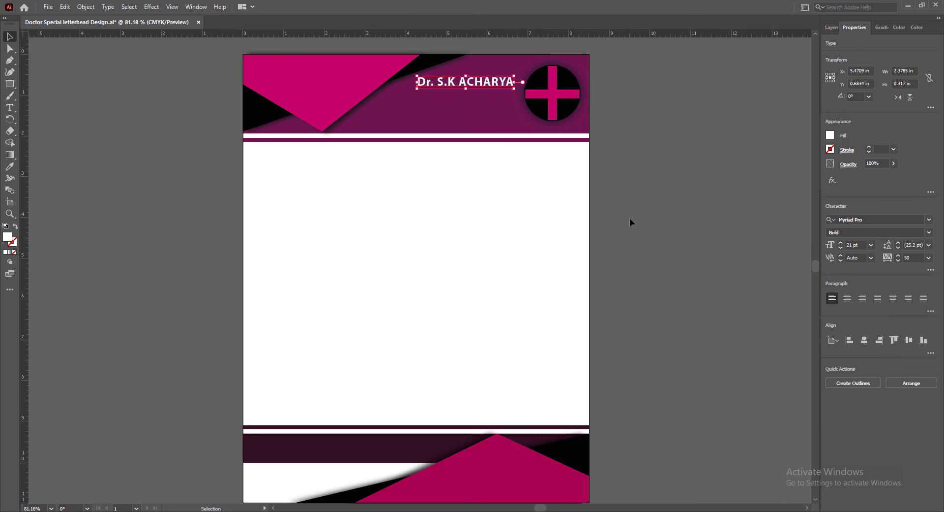
{"action": "left_click", "coordinate": [630, 217]}
Duplicate the doctor's name just below itself and change the copy's text to "Consultant General Medicine"
{"action": "left_click_drag", "start_coordinate": [492, 82], "coordinate": [491, 96], "text": "alt"}
{"action": "double_click", "coordinate": [480, 96]}
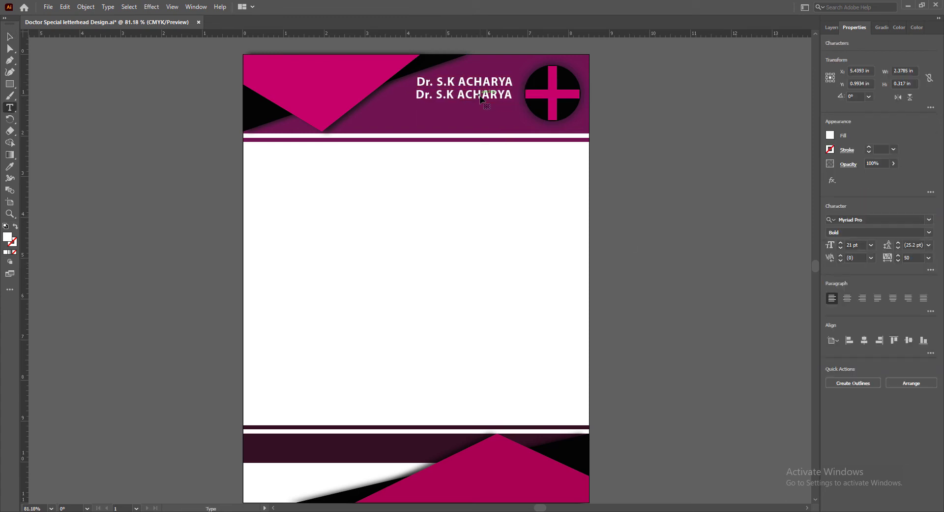
{"action": "left_click_drag", "start_coordinate": [418, 94], "coordinate": [701, 244]}
{"action": "type", "text": "Consultant General Medicine"}
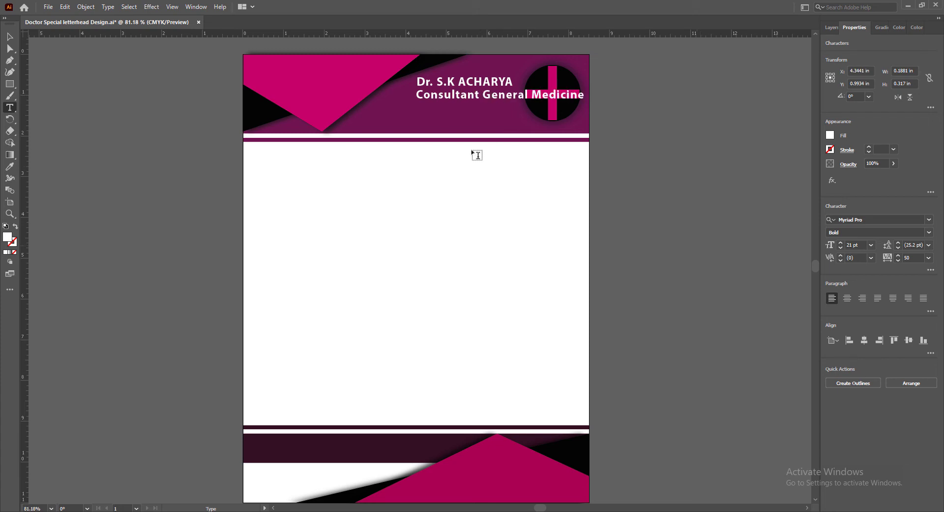
Set the "Consultant General Medicine" line to 12 pt with a tracking of 25
{"action": "left_click_drag", "start_coordinate": [418, 95], "coordinate": [588, 99]}
{"action": "left_click", "coordinate": [929, 258]}
{"action": "left_click", "coordinate": [916, 332]}
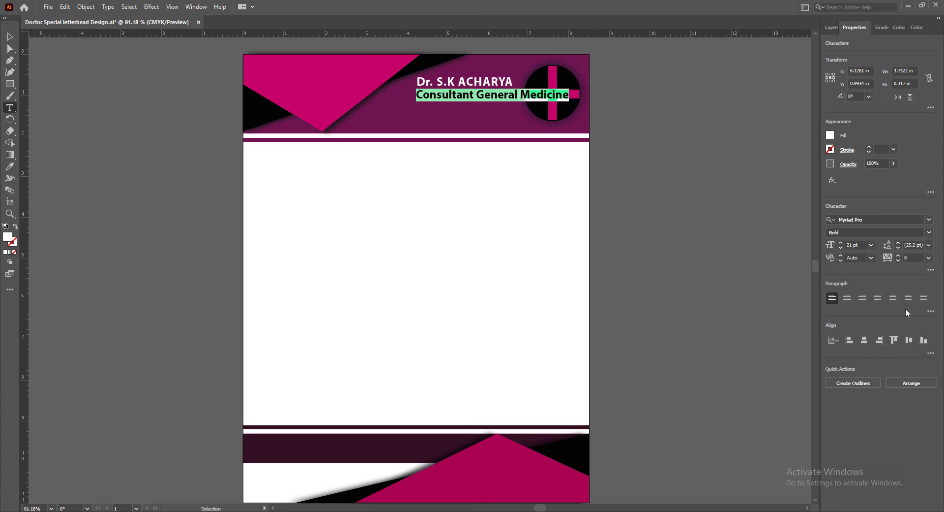
{"action": "left_click", "coordinate": [841, 247]}
{"action": "left_click", "coordinate": [841, 248]}
{"action": "left_click", "coordinate": [841, 247]}
{"action": "left_click", "coordinate": [841, 247]}
{"action": "left_click", "coordinate": [841, 248]}
{"action": "left_click", "coordinate": [841, 248]}
{"action": "left_click", "coordinate": [928, 258]}
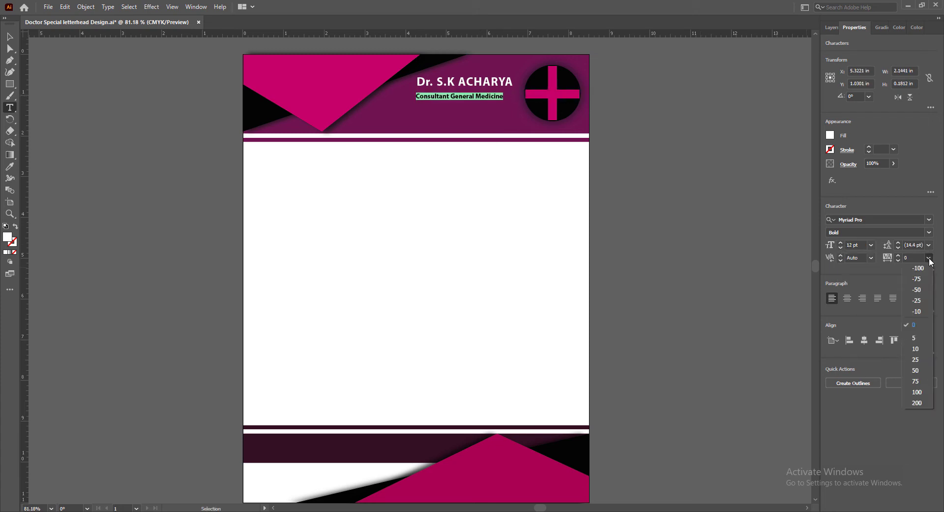
{"action": "left_click", "coordinate": [925, 358]}
Nudge the "Consultant General Medicine" line right and up so its right end lines up with the doctor's name
{"action": "left_click", "coordinate": [11, 38]}
{"action": "key", "text": "Right"}
{"action": "key", "text": "Right"}
{"action": "key", "text": "Right"}
{"action": "key", "text": "Right"}
{"action": "key", "text": "Right"}
{"action": "key", "text": "Right"}
{"action": "key", "text": "Right"}
{"action": "key", "text": "Right"}
{"action": "key", "text": "Right"}
{"action": "key", "text": "Right"}
{"action": "key", "text": "Up"}
{"action": "key", "text": "Up"}
{"action": "key", "text": "Up"}
{"action": "key", "text": "Up"}
{"action": "key", "text": "Up"}
{"action": "key", "text": "Up"}
{"action": "key", "text": "Up"}
{"action": "key", "text": "Up"}
{"action": "key", "text": "Up"}
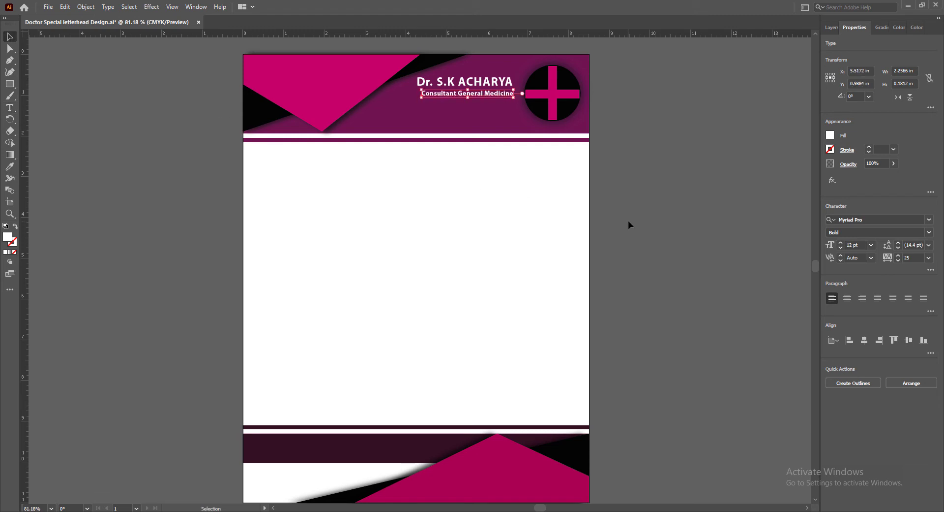
{"action": "key", "text": "Down"}
{"action": "key", "text": "Down"}
{"action": "key", "text": "Down"}
{"action": "key", "text": "Left"}
{"action": "left_click", "coordinate": [629, 222]}
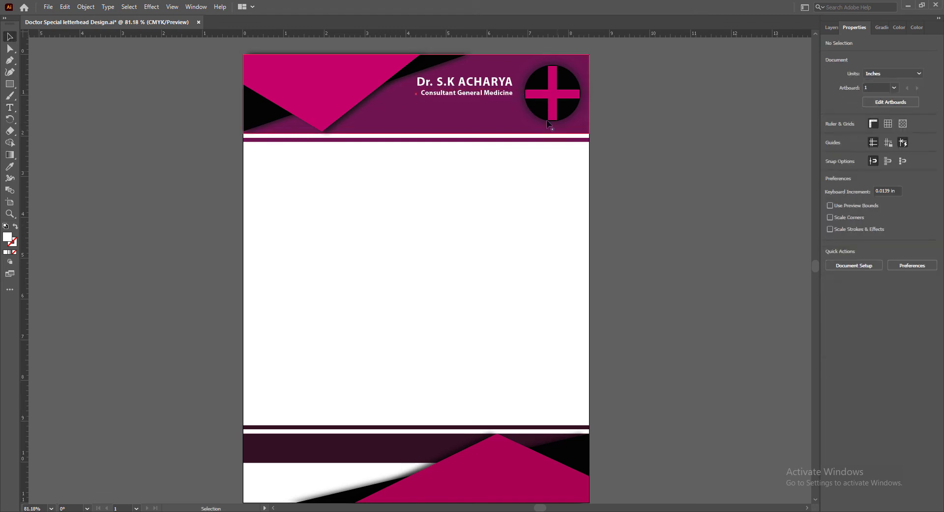
Set the "Consultant General Medicine" line's tracking to 5 and realign its right end under the doctor's name
{"action": "left_click", "coordinate": [497, 93]}
{"action": "left_click", "coordinate": [929, 257]}
{"action": "left_click", "coordinate": [915, 338]}
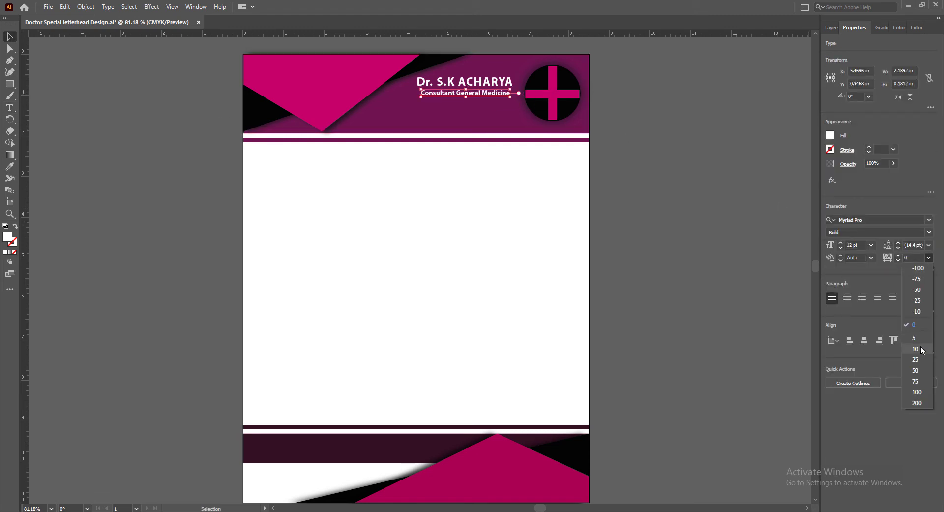
{"action": "left_click", "coordinate": [695, 234]}
{"action": "left_click_drag", "start_coordinate": [476, 93], "coordinate": [476, 94]}
{"action": "left_click", "coordinate": [749, 226]}
Nudge the doctor's name slightly downward, closer to the specialty line
{"action": "left_click", "coordinate": [485, 83]}
{"action": "key", "text": "Down"}
{"action": "key", "text": "Down"}
{"action": "left_click", "coordinate": [669, 207]}
Set the doctor's name's tracking to 60 and nudge it left to line up with the specialty line's right end
{"action": "left_click", "coordinate": [497, 83]}
{"action": "left_click", "coordinate": [929, 258]}
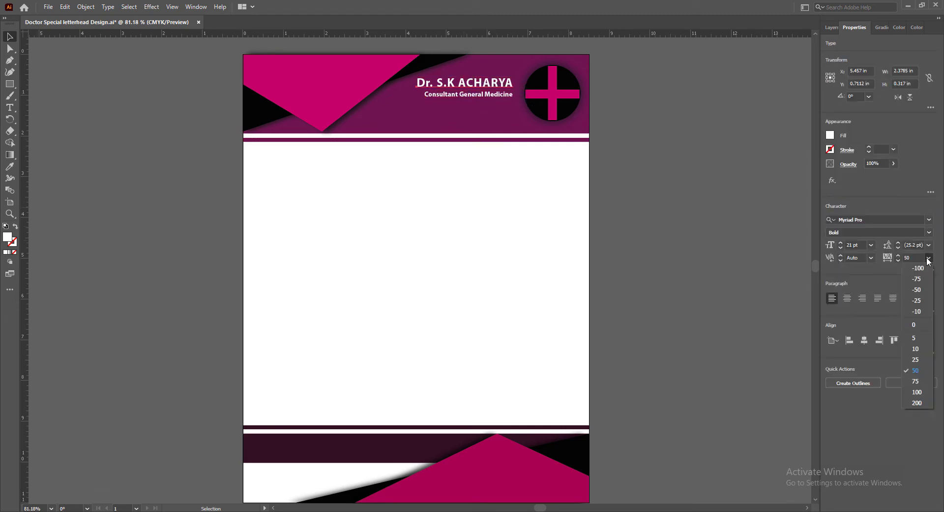
{"action": "left_click", "coordinate": [918, 371]}
{"action": "left_click", "coordinate": [898, 255]}
{"action": "left_click", "coordinate": [898, 255]}
{"action": "left_click", "coordinate": [899, 256]}
{"action": "left_click", "coordinate": [898, 256]}
{"action": "key", "text": "Left"}
{"action": "key", "text": "Left"}
{"action": "key", "text": "Left"}
{"action": "key", "text": "Left"}
{"action": "left_click", "coordinate": [693, 300]}
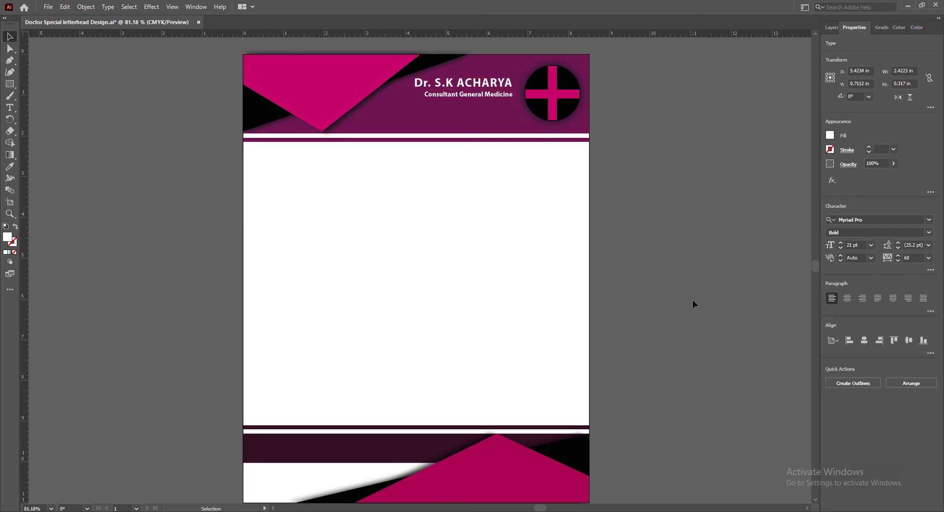
Duplicate the specialty line below itself and replace the text with "Street, City, State, Country Name" and a postal code line
{"action": "left_click_drag", "start_coordinate": [484, 92], "coordinate": [485, 105], "text": "alt"}
{"action": "double_click", "coordinate": [486, 107]}
{"action": "key", "text": "ctrl+a"}
{"action": "type", "text": "S"}
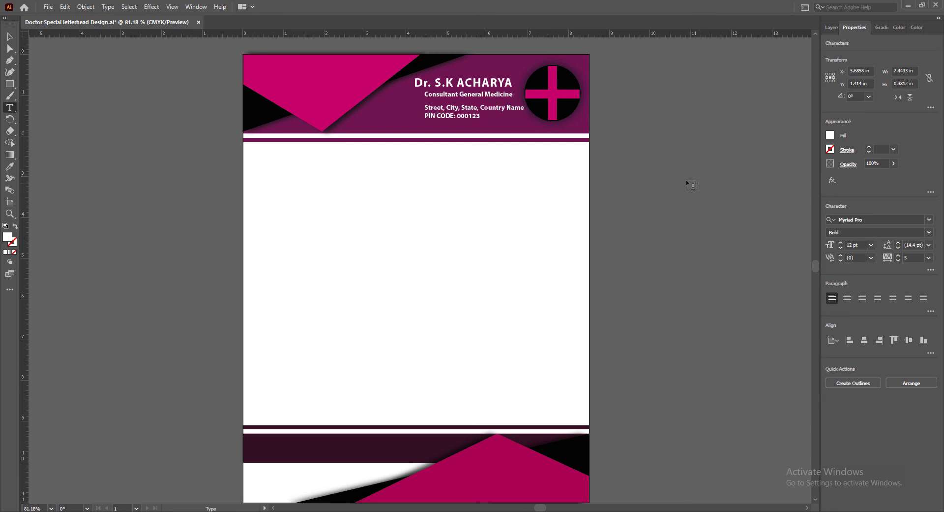
Set the address block's tracking to 25 and move it left so it ends before the emblem
{"action": "left_click_drag", "start_coordinate": [426, 106], "coordinate": [678, 170]}
{"action": "left_click", "coordinate": [929, 258]}
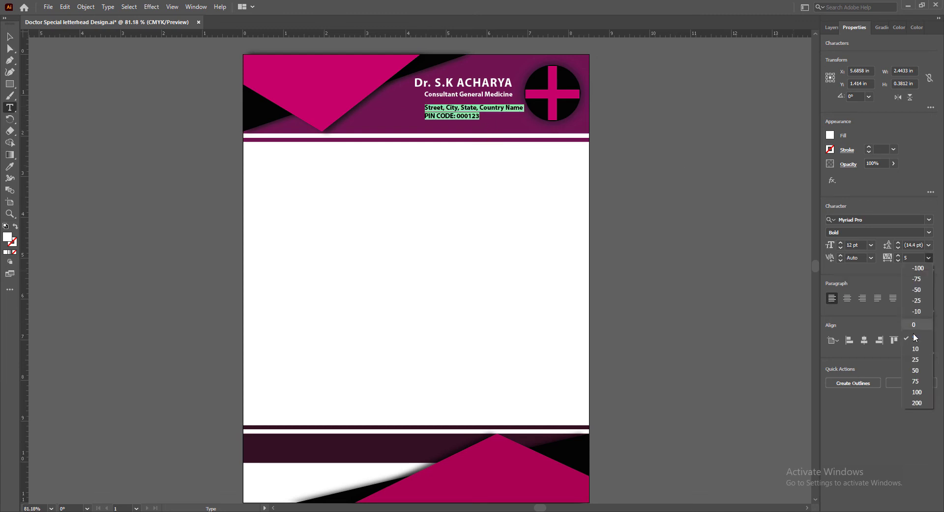
{"action": "left_click", "coordinate": [914, 333]}
{"action": "key", "text": "Escape"}
{"action": "left_click_drag", "start_coordinate": [485, 109], "coordinate": [468, 107]}
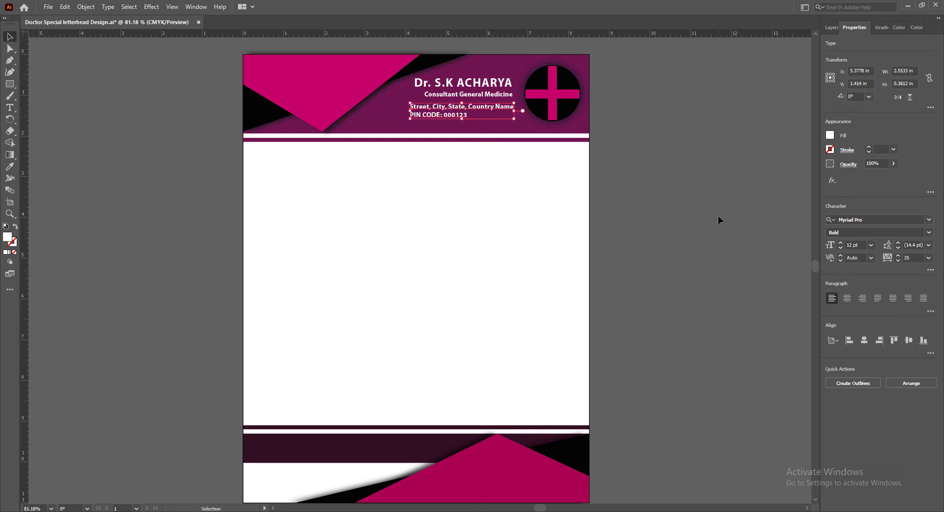
{"action": "left_click", "coordinate": [718, 215]}
Right-align the address block beneath the specialty line and set its font style to Semibold
{"action": "left_click", "coordinate": [428, 106]}
{"action": "key", "text": "ctrl+shift+r"}
{"action": "left_click_drag", "start_coordinate": [380, 110], "coordinate": [478, 109]}
{"action": "left_click", "coordinate": [929, 232]}
{"action": "left_click", "coordinate": [848, 307]}
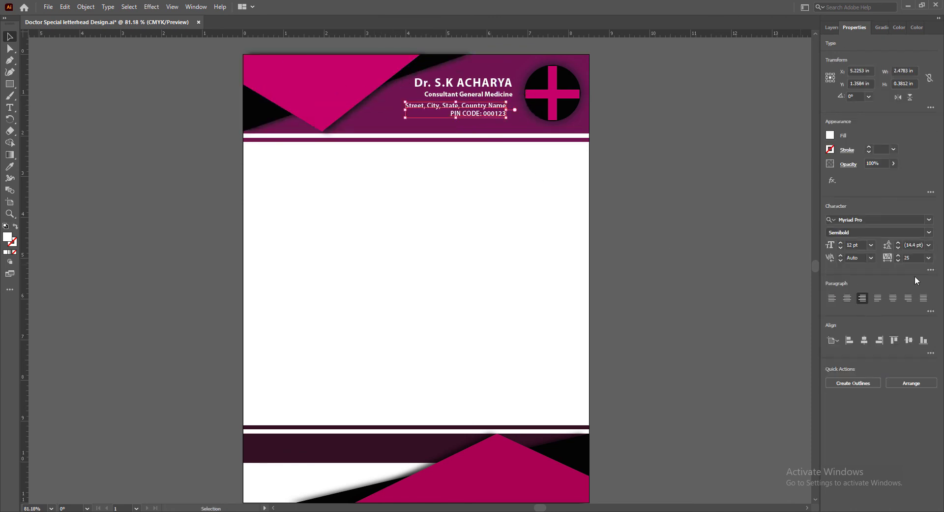
Nudge the address block right and up so its right edge lines up with the specialty line above
{"action": "key", "text": "Right"}
{"action": "key", "text": "shift+Right"}
{"action": "key", "text": "Up"}
{"action": "key", "text": "Up"}
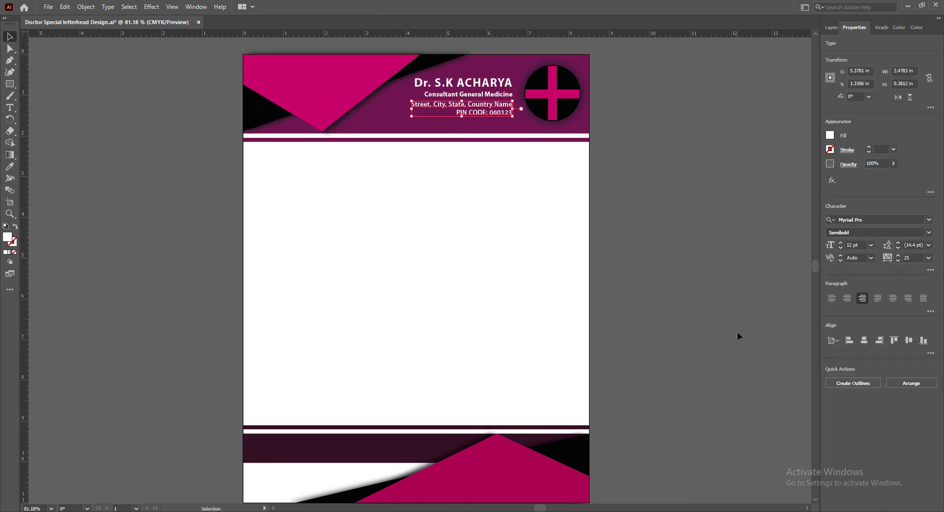
Set the address block to 10 pt with 13 pt leading and 75 tracking, and nudge it up slightly
{"action": "left_click", "coordinate": [899, 248]}
{"action": "left_click", "coordinate": [841, 247]}
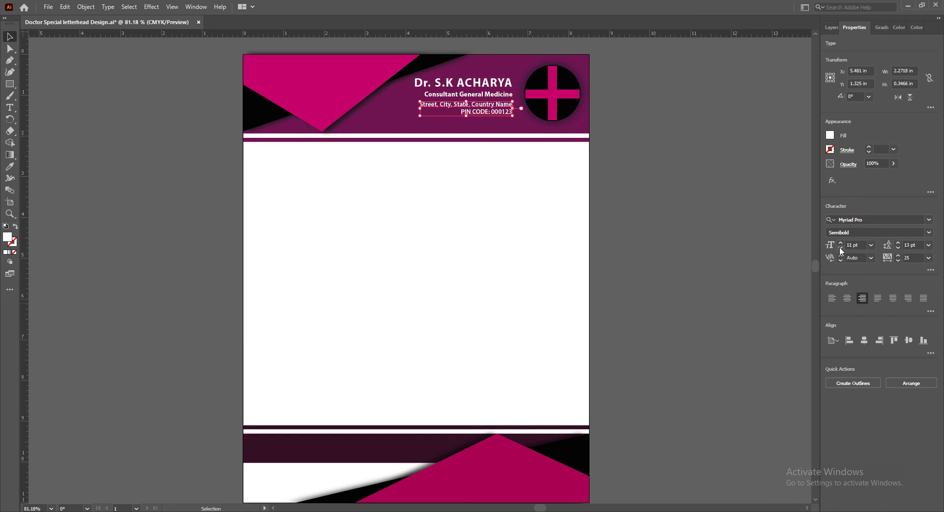
{"action": "left_click", "coordinate": [841, 247]}
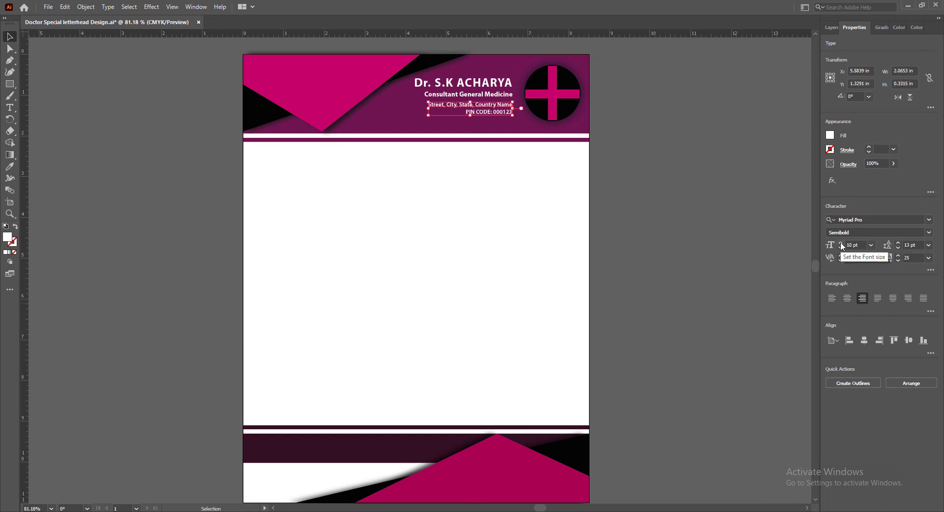
{"action": "left_click", "coordinate": [930, 257]}
{"action": "left_click", "coordinate": [916, 381]}
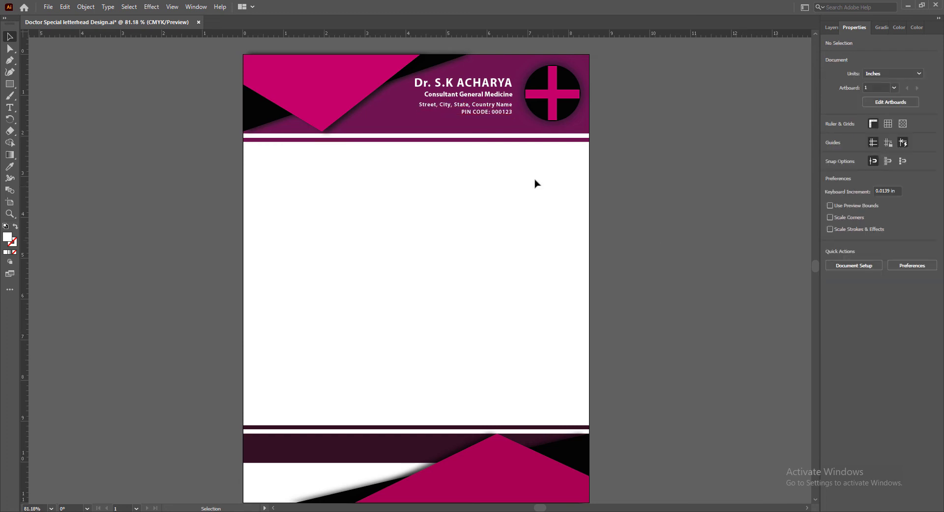
{"action": "key", "text": "Up"}
{"action": "left_click", "coordinate": [695, 244]}
Duplicate the address block directly below itself and replace the copy's text with the doctor's e-mail address
{"action": "left_click_drag", "start_coordinate": [500, 104], "coordinate": [499, 120]}
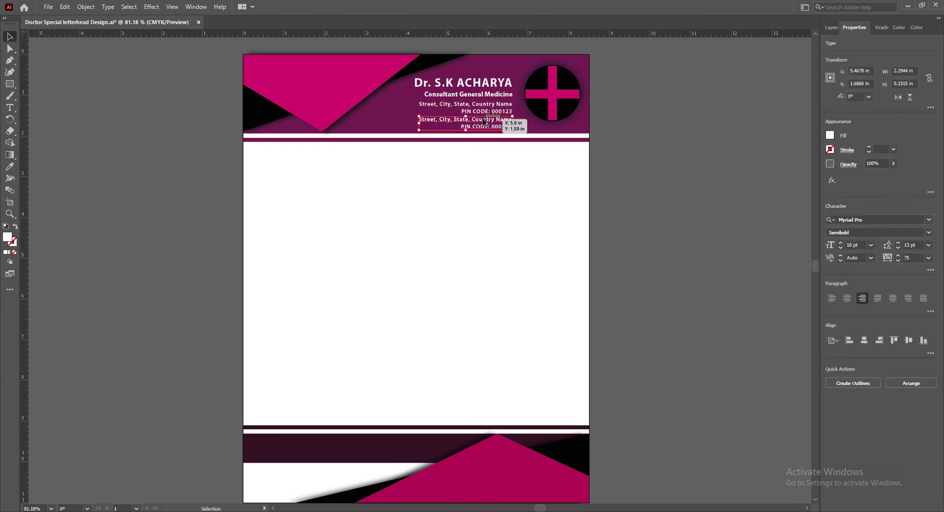
{"action": "double_click", "coordinate": [499, 119]}
{"action": "key", "text": "ctrl+a"}
{"action": "type", "text": "info@doctorwebsite.com"}
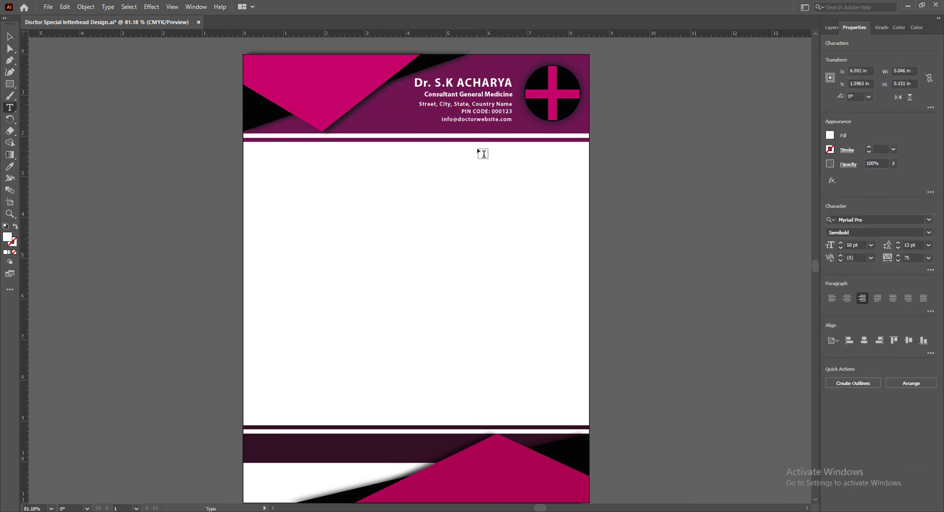
Set the e-mail line's font style to Bold and nudge it down slightly from the postal code line
{"action": "left_click_drag", "start_coordinate": [441, 120], "coordinate": [512, 120]}
{"action": "left_click", "coordinate": [929, 232]}
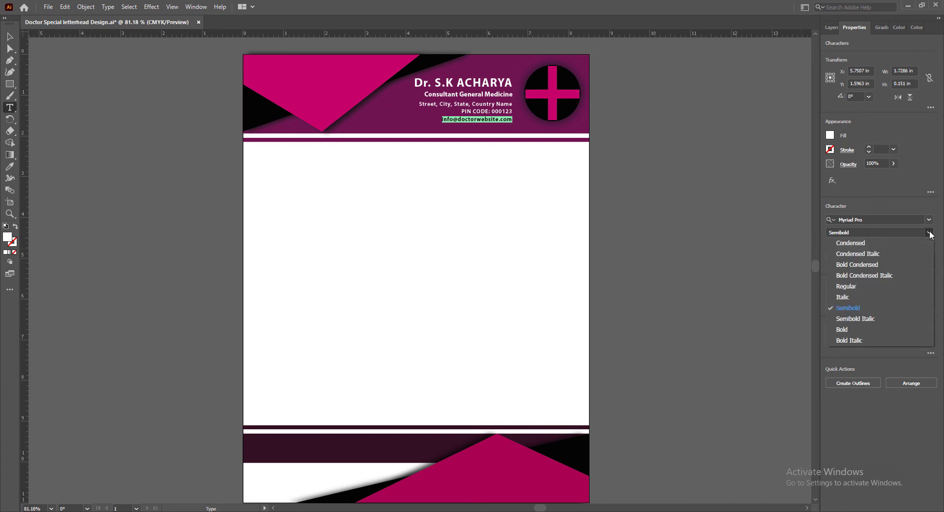
{"action": "left_click", "coordinate": [846, 332]}
{"action": "key", "text": "Escape"}
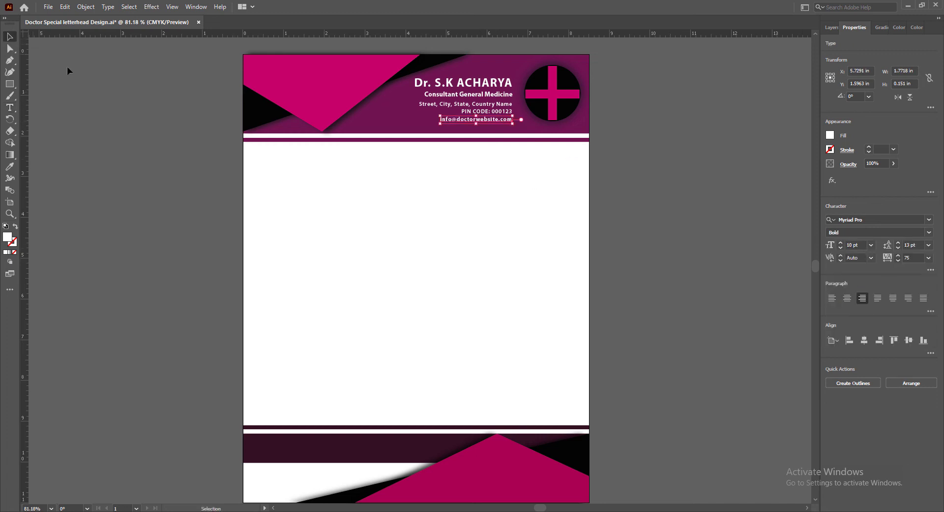
{"action": "key", "text": "Down"}
{"action": "left_click", "coordinate": [746, 262]}
Select the name, specialty, address and e-mail texts together and nudge them up slightly
{"action": "left_click", "coordinate": [498, 82]}
{"action": "left_click", "coordinate": [495, 93], "text": "shift"}
{"action": "left_click", "coordinate": [491, 105], "text": "shift"}
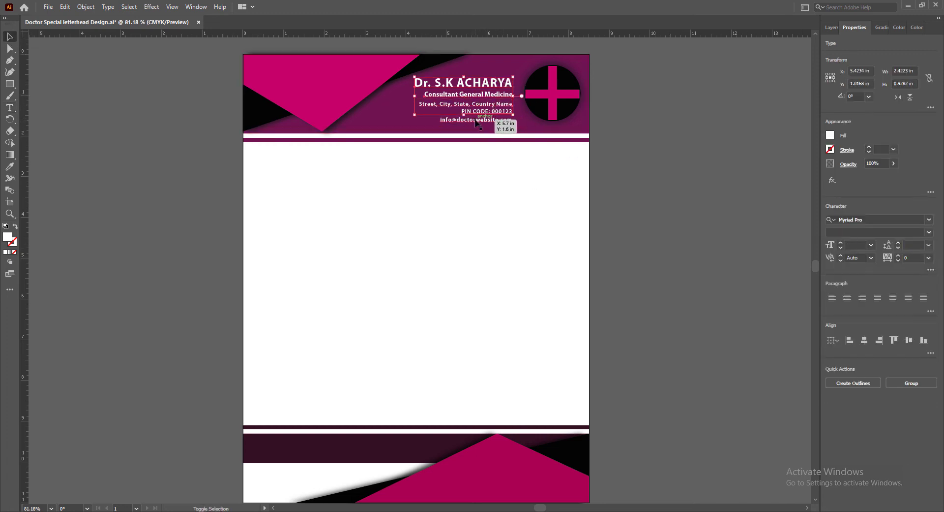
{"action": "left_click", "coordinate": [486, 118], "text": "shift"}
{"action": "key", "text": "Up"}
Move the medical cross emblem left and down to center it vertically beside the header text
{"action": "left_click", "coordinate": [560, 98]}
{"action": "key", "text": "Left"}
{"action": "key", "text": "Left"}
{"action": "key", "text": "Left"}
{"action": "key", "text": "Left"}
{"action": "key", "text": "Left"}
{"action": "key", "text": "Left"}
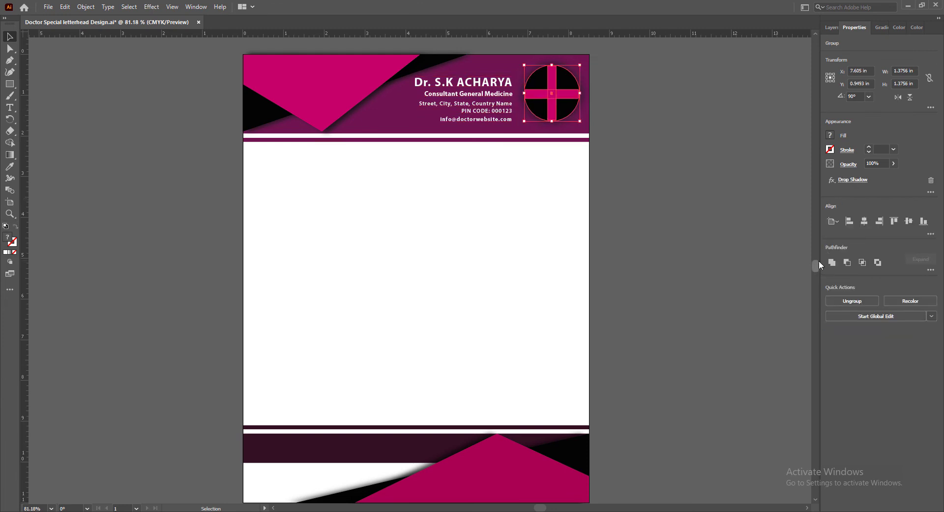
{"action": "key", "text": "Left"}
{"action": "key", "text": "Down"}
{"action": "key", "text": "Down"}
{"action": "key", "text": "Down"}
{"action": "key", "text": "Down"}
{"action": "key", "text": "Down"}
{"action": "key", "text": "Down"}
{"action": "key", "text": "Down"}
{"action": "key", "text": "Down"}
{"action": "key", "text": "Down"}
{"action": "key", "text": "Down"}
{"action": "key", "text": "Down"}
{"action": "key", "text": "Down"}
{"action": "key", "text": "Down"}
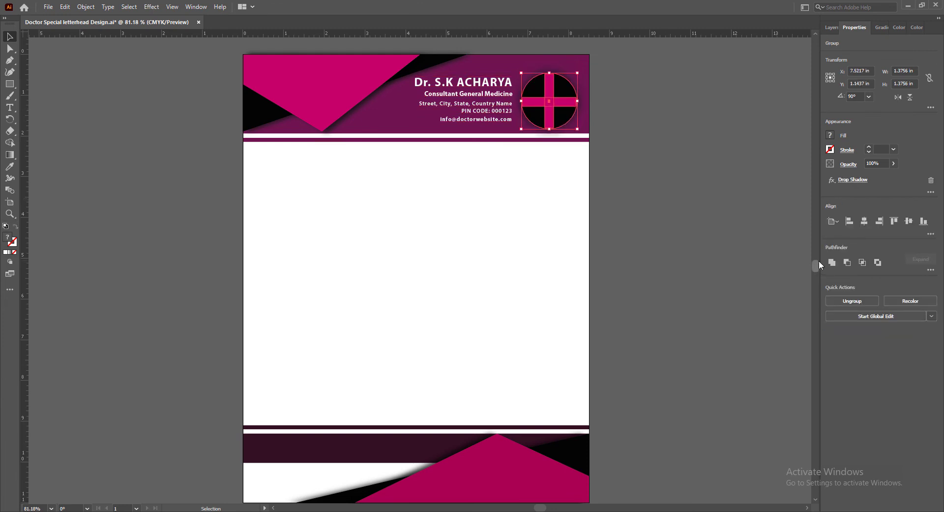
{"action": "key", "text": "Up"}
{"action": "left_click", "coordinate": [754, 275]}
Nudge the cross emblem slightly right and save the document
{"action": "left_click", "coordinate": [562, 100]}
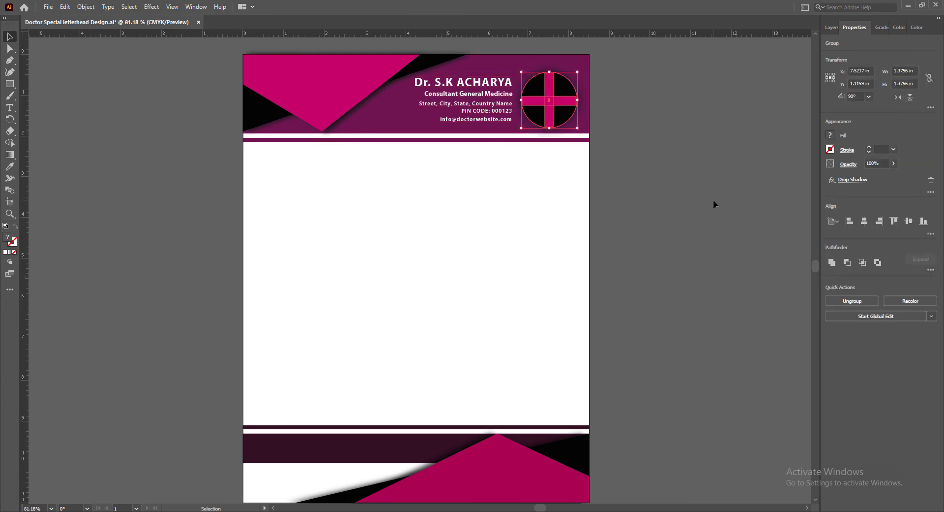
{"action": "key", "text": "Right"}
{"action": "key", "text": "Right"}
{"action": "left_click", "coordinate": [714, 199]}
{"action": "key", "text": "ctrl+s"}
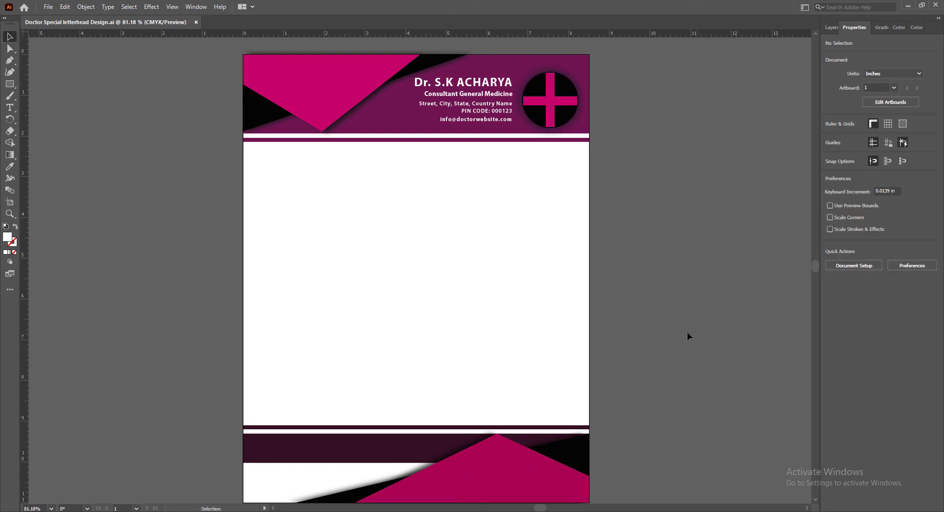
Draw a circle about 0.48 in wide near the footer band's left end, with no fill and a 3 pt white stroke
{"action": "key", "text": "l"}
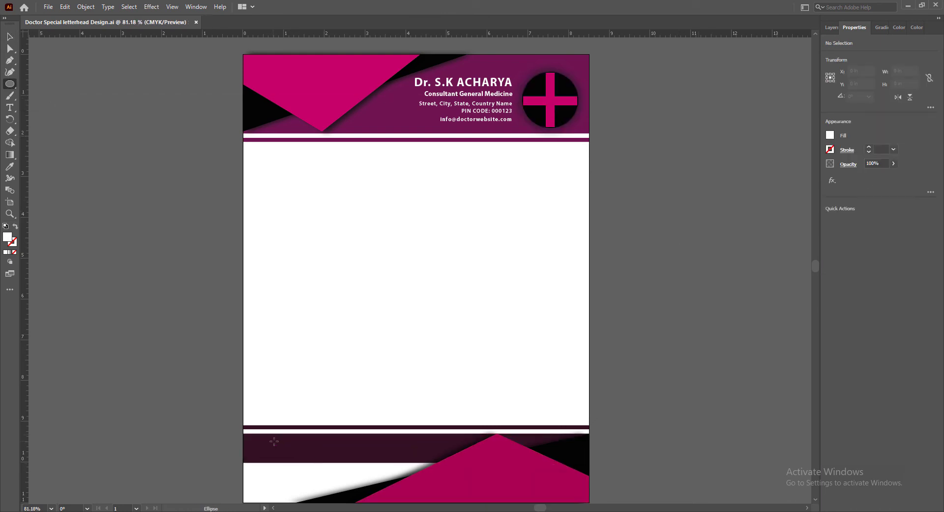
{"action": "left_click_drag", "start_coordinate": [274, 441], "coordinate": [293, 463]}
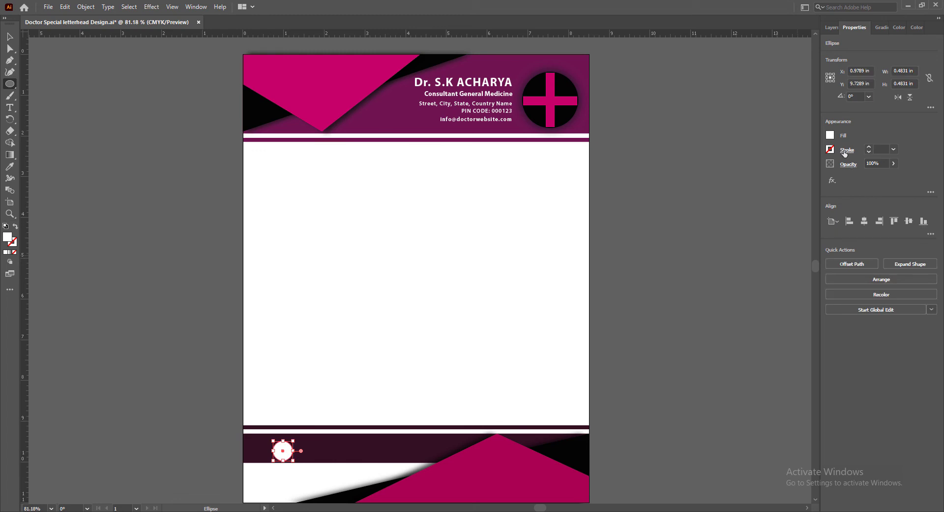
{"action": "left_click", "coordinate": [831, 153]}
{"action": "left_click", "coordinate": [737, 185]}
{"action": "left_click", "coordinate": [887, 138]}
{"action": "left_click", "coordinate": [831, 135]}
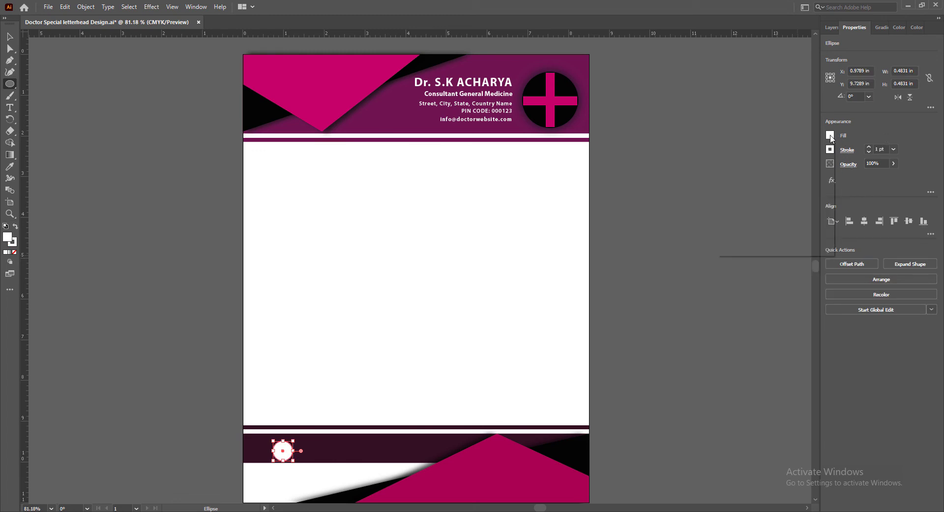
{"action": "left_click", "coordinate": [723, 171]}
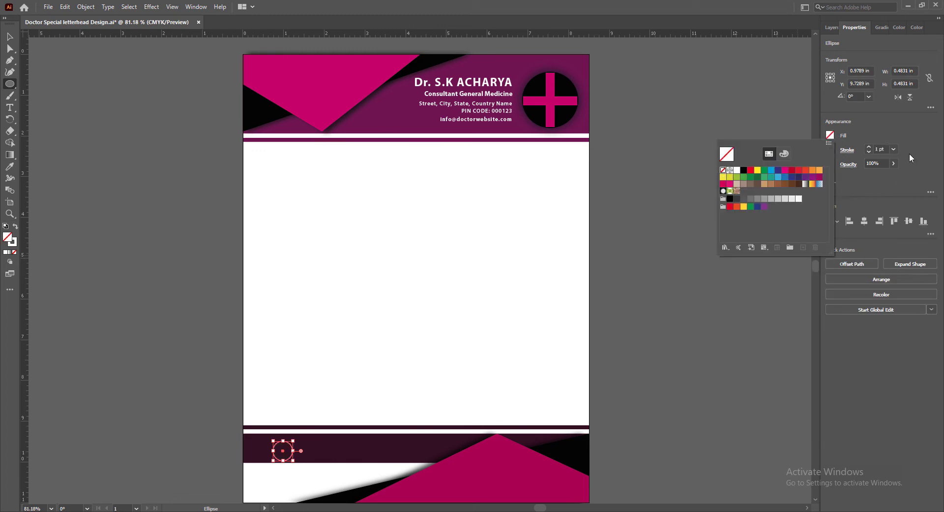
{"action": "left_click", "coordinate": [869, 147]}
{"action": "left_click", "coordinate": [869, 147]}
{"action": "key", "text": "v"}
{"action": "left_click", "coordinate": [499, 332]}
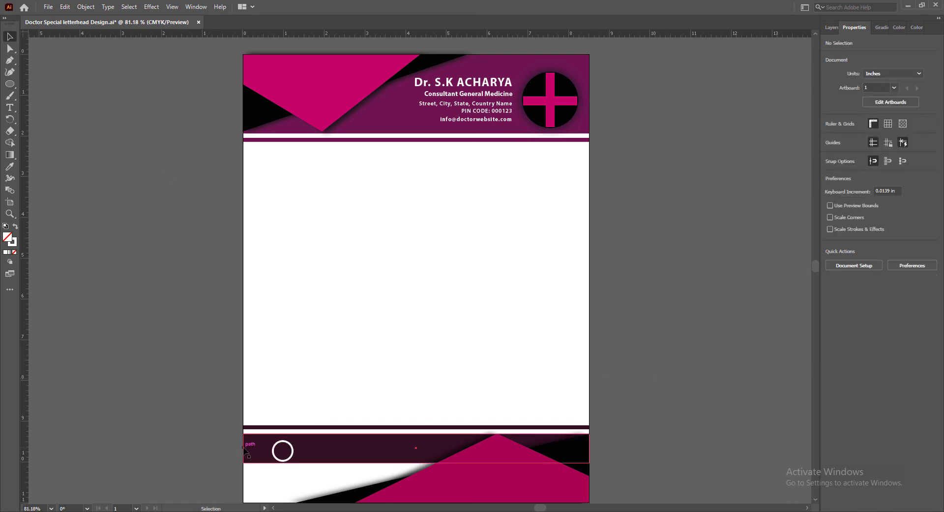
Move the footer circle left and slightly up so it sits centered in the dark band near the page edge
{"action": "left_click", "coordinate": [292, 445]}
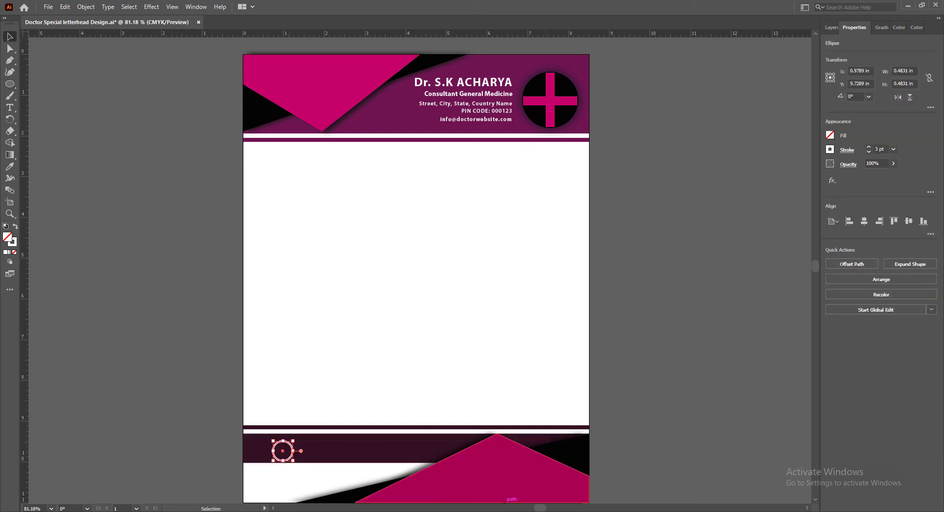
{"action": "key", "text": "Left"}
{"action": "key", "text": "Left"}
{"action": "key", "text": "Left"}
{"action": "key", "text": "Left"}
{"action": "key", "text": "Left"}
{"action": "key", "text": "Left"}
{"action": "key", "text": "Left"}
{"action": "key", "text": "Left"}
{"action": "key", "text": "Left"}
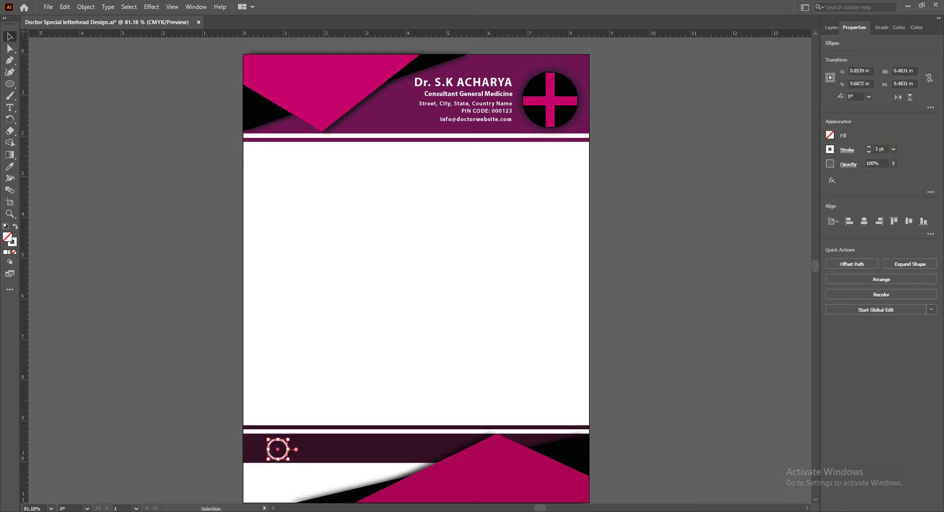
{"action": "key", "text": "Left"}
{"action": "key", "text": "Left"}
{"action": "key", "text": "Left"}
{"action": "key", "text": "Left"}
{"action": "key", "text": "Left"}
{"action": "key", "text": "Left"}
{"action": "key", "text": "Left"}
{"action": "key", "text": "Left"}
{"action": "key", "text": "Left"}
{"action": "key", "text": "Left"}
{"action": "left_click", "coordinate": [699, 424]}
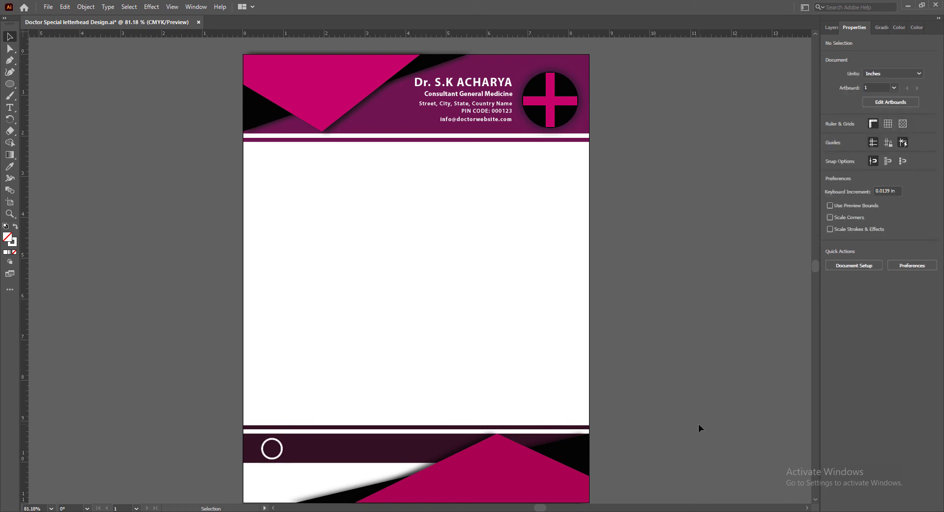
Reduce the footer circle's stroke weight to 2 pt and save the document
{"action": "left_click", "coordinate": [282, 447]}
{"action": "left_click", "coordinate": [869, 152]}
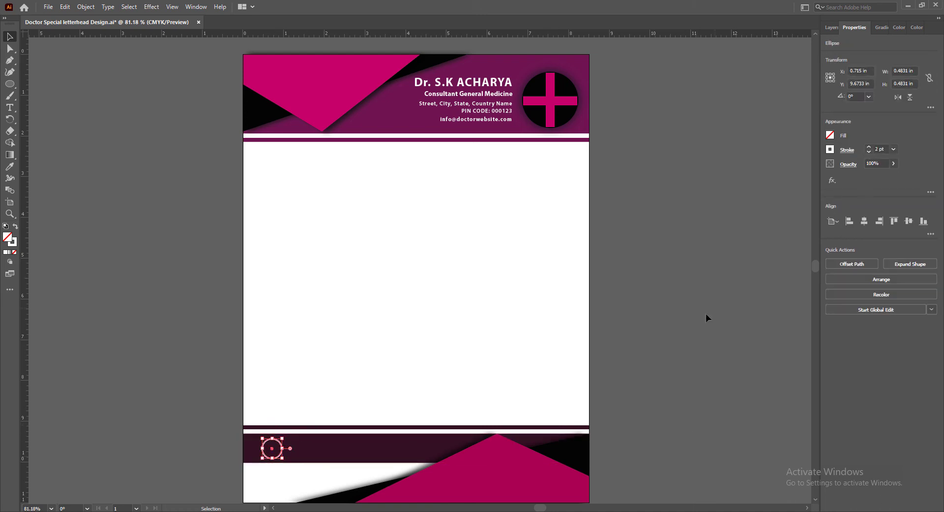
{"action": "left_click", "coordinate": [693, 337]}
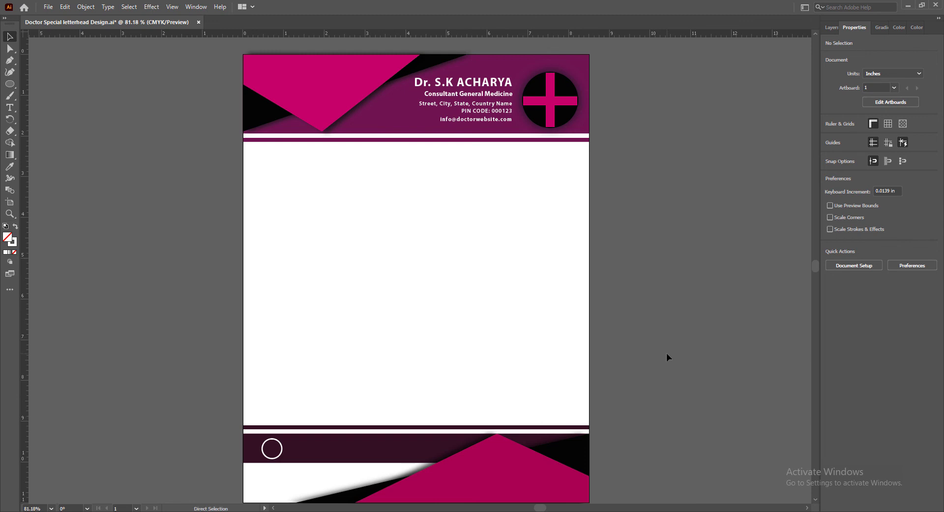
{"action": "key", "text": "ctrl+s"}
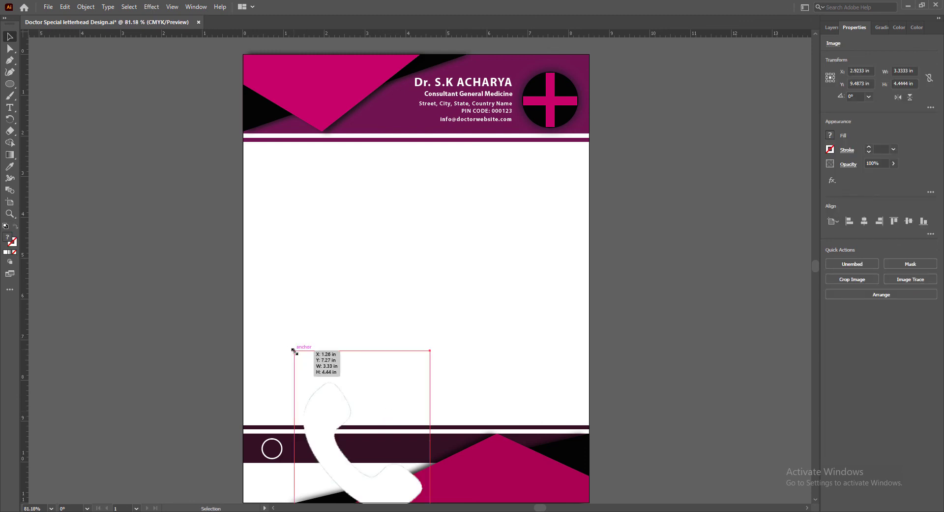
Place the white phone icon image inside the footer circle, scaled to about 0.37 by 0.5 in
{"action": "left_click_drag", "start_coordinate": [294, 350], "coordinate": [383, 447]}
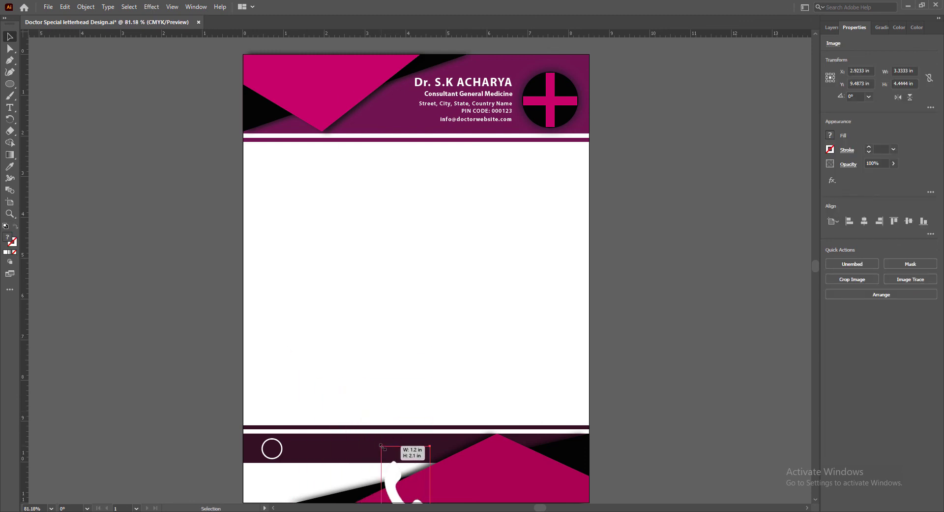
{"action": "key", "text": "ctrl+z"}
{"action": "left_click_drag", "start_coordinate": [294, 350], "coordinate": [270, 445]}
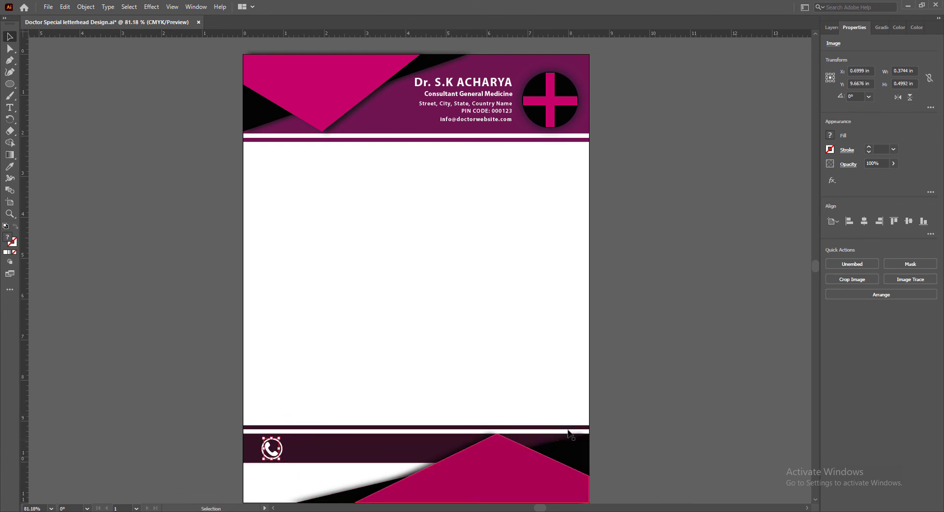
{"action": "left_click", "coordinate": [634, 415]}
Fine-tune the phone icon's position so it is centered within the footer circle
{"action": "left_click", "coordinate": [270, 450]}
{"action": "key", "text": "Right"}
{"action": "key", "text": "Left"}
{"action": "left_click", "coordinate": [644, 417]}
{"action": "left_click", "coordinate": [270, 449]}
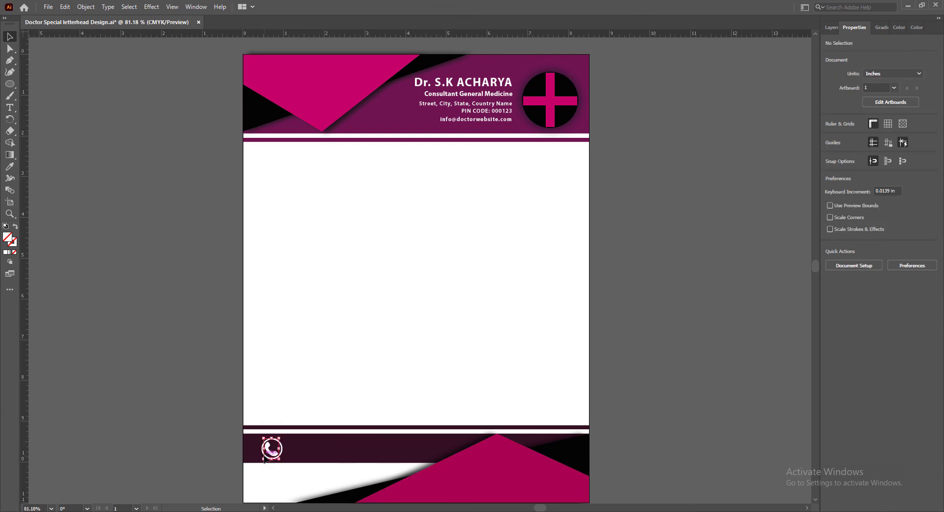
{"action": "left_click", "coordinate": [677, 441]}
{"action": "left_click", "coordinate": [282, 449]}
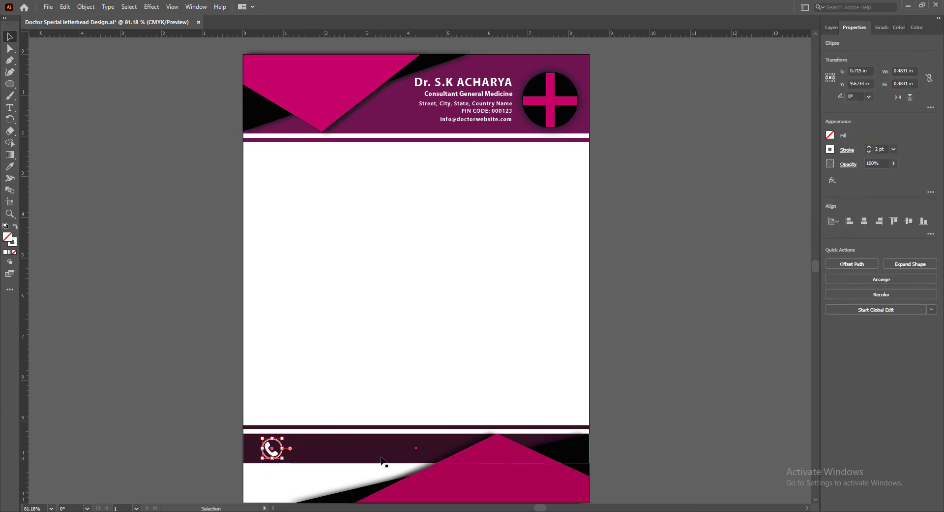
{"action": "left_click", "coordinate": [629, 407]}
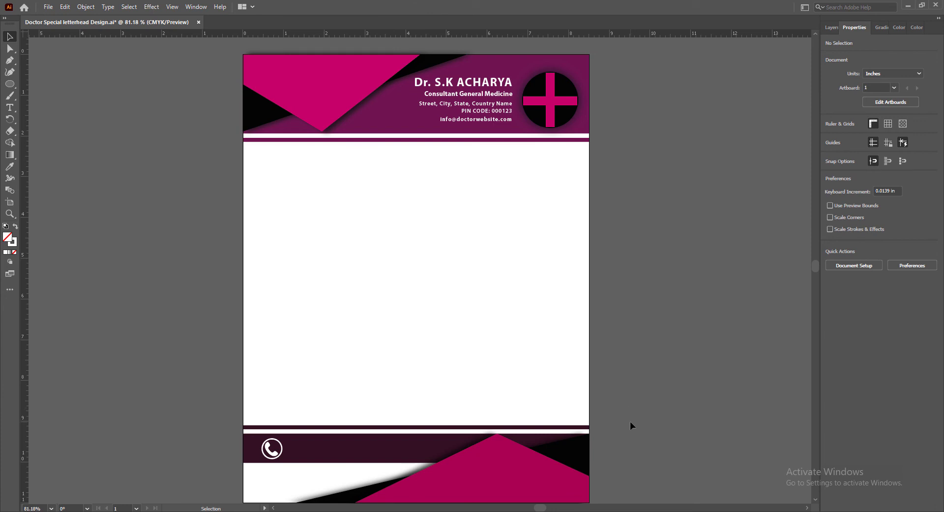
Duplicate the e-mail line into the footer band beside the phone icon and replace its text with the phone number
{"action": "left_click_drag", "start_coordinate": [484, 119], "coordinate": [663, 443]}
{"action": "type", "text": "t+000 123 456 789"}
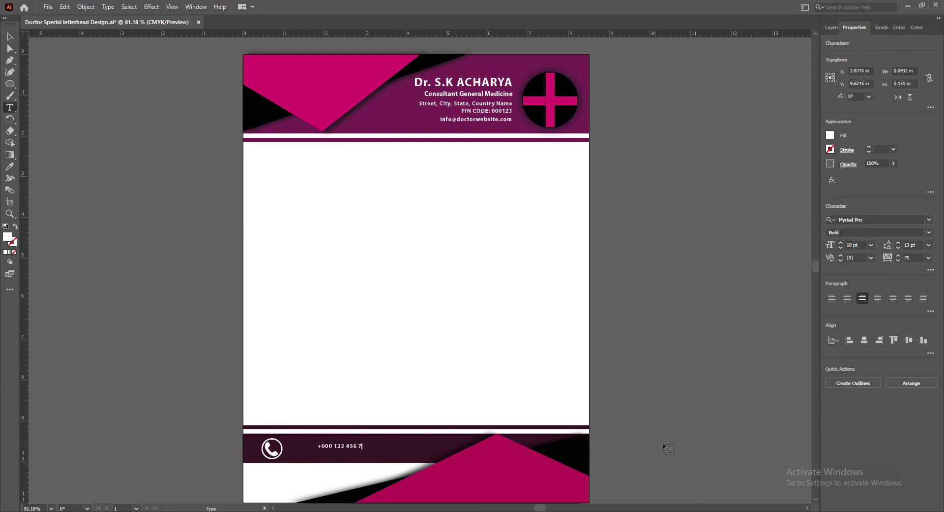
{"action": "type", "text": "0"}
Set the footer phone number to 15 pt with 25 tracking and nudge it left and up beside the phone icon
{"action": "key", "text": "ctrl+a"}
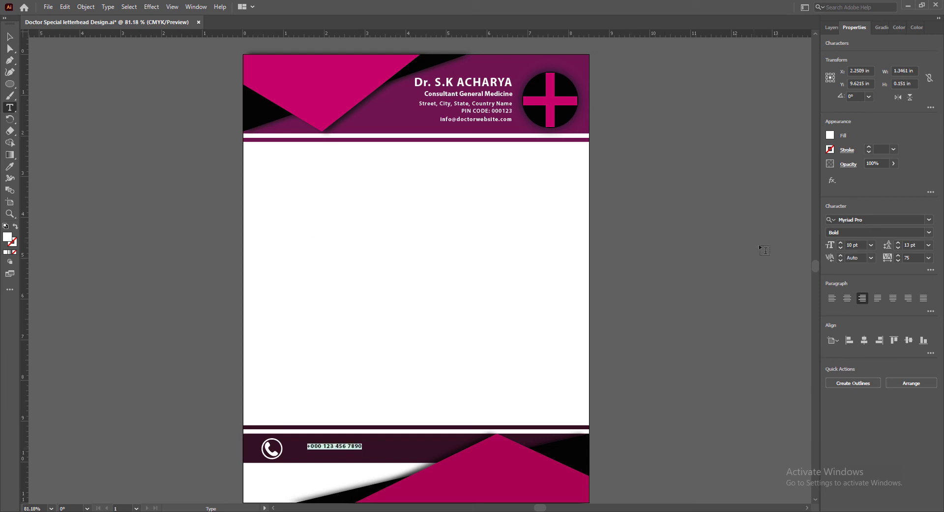
{"action": "left_click", "coordinate": [930, 257]}
{"action": "left_click", "coordinate": [917, 369]}
{"action": "left_click", "coordinate": [872, 245]}
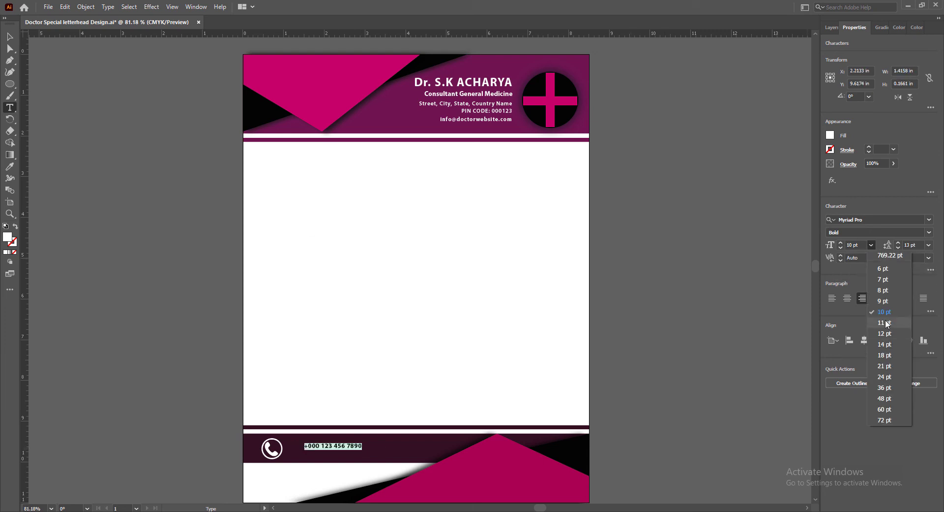
{"action": "left_click", "coordinate": [888, 345]}
{"action": "left_click", "coordinate": [842, 243]}
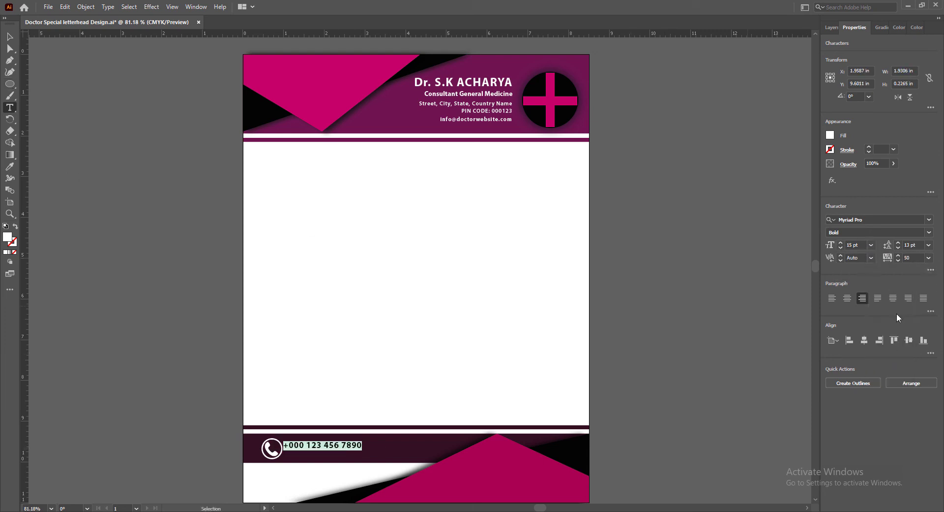
{"action": "key", "text": "Escape"}
{"action": "left_click", "coordinate": [929, 257]}
{"action": "left_click", "coordinate": [927, 364]}
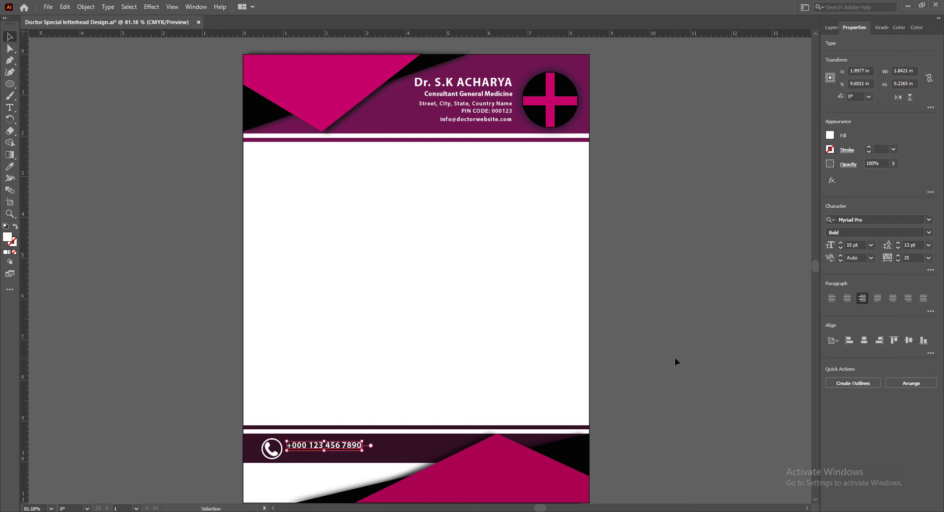
{"action": "key", "text": "Left"}
{"action": "key", "text": "Up"}
{"action": "key", "text": "Up"}
Duplicate the phone number line below itself and replace the digits after the country code with the second phone number
{"action": "left_click_drag", "start_coordinate": [318, 443], "coordinate": [362, 454], "text": "alt"}
{"action": "type", "text": "t"}
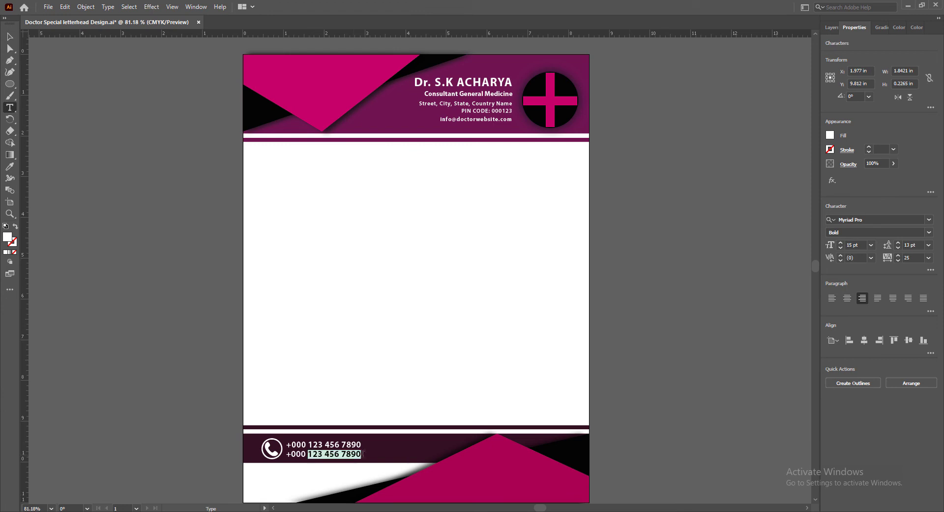
{"action": "type", "text": "321 654 0987"}
{"action": "key", "text": "Escape"}
{"action": "left_click", "coordinate": [687, 338]}
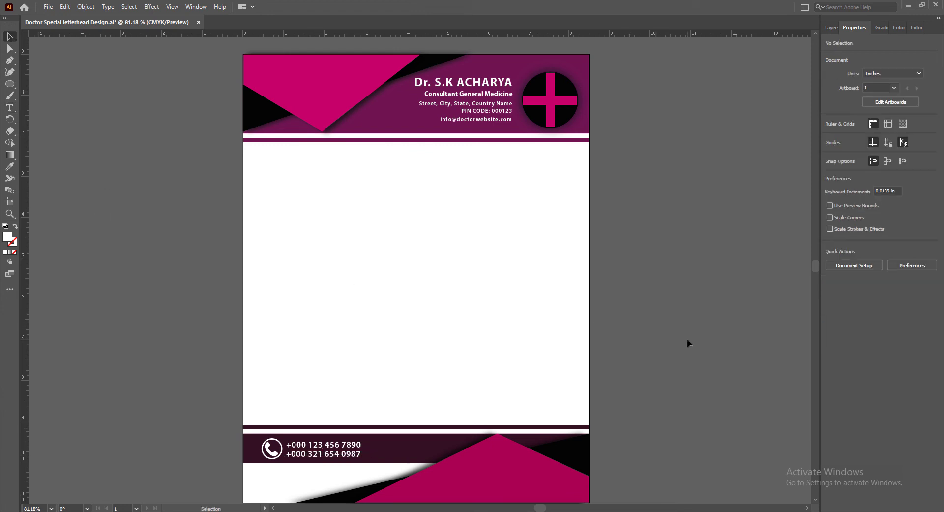
Select both footer phone number lines and nudge them up slightly to line up with the phone icon
{"action": "left_click", "coordinate": [340, 444]}
{"action": "left_click", "coordinate": [339, 453], "text": "shift"}
{"action": "key", "text": "Up"}
{"action": "left_click", "coordinate": [669, 420]}
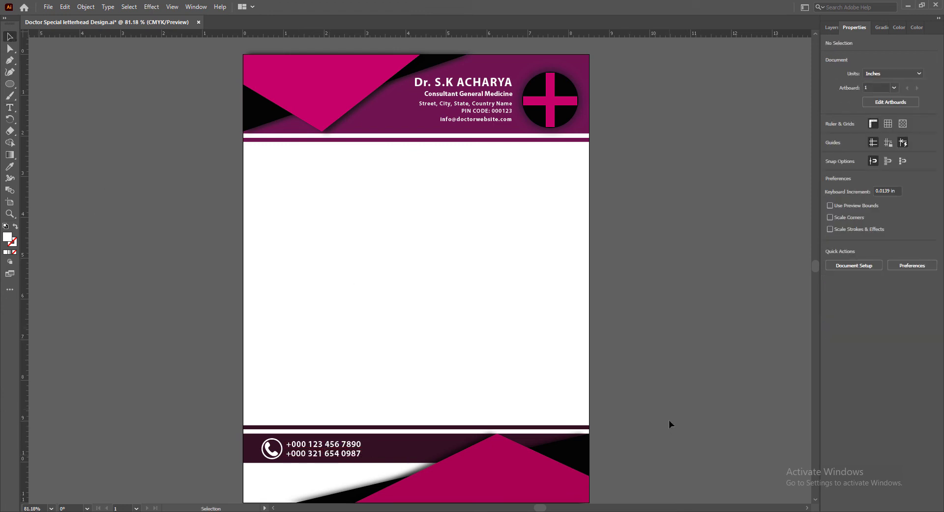
Nudge the first footer phone number up slightly, then shift the phone icon and both number lines slightly right together
{"action": "left_click", "coordinate": [304, 445]}
{"action": "key", "text": "Up"}
{"action": "left_click", "coordinate": [669, 440]}
{"action": "left_click", "coordinate": [315, 445]}
{"action": "left_click", "coordinate": [282, 449], "text": "shift"}
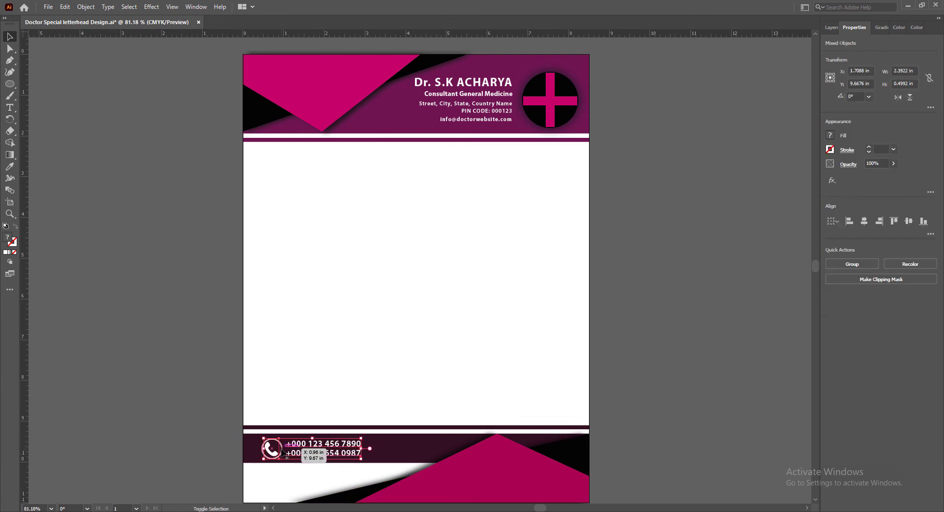
{"action": "left_click_drag", "start_coordinate": [282, 452], "coordinate": [287, 452]}
{"action": "left_click", "coordinate": [622, 447]}
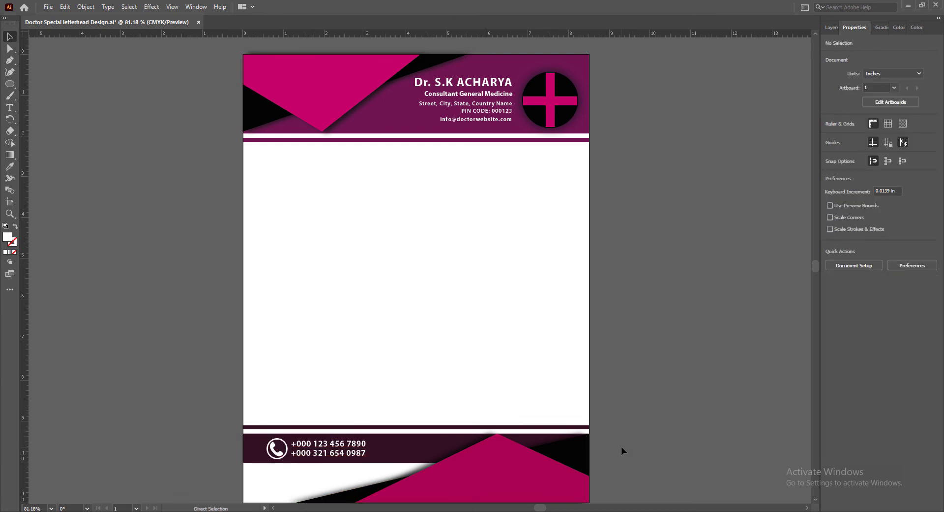
Save the letterhead document
{"action": "key", "text": "ctrl+s"}
{"action": "left_click", "coordinate": [322, 446]}
{"action": "left_click", "coordinate": [635, 393]}
{"action": "left_click", "coordinate": [332, 445]}
{"action": "left_click", "coordinate": [647, 419]}
{"action": "key", "text": "ctrl+s"}
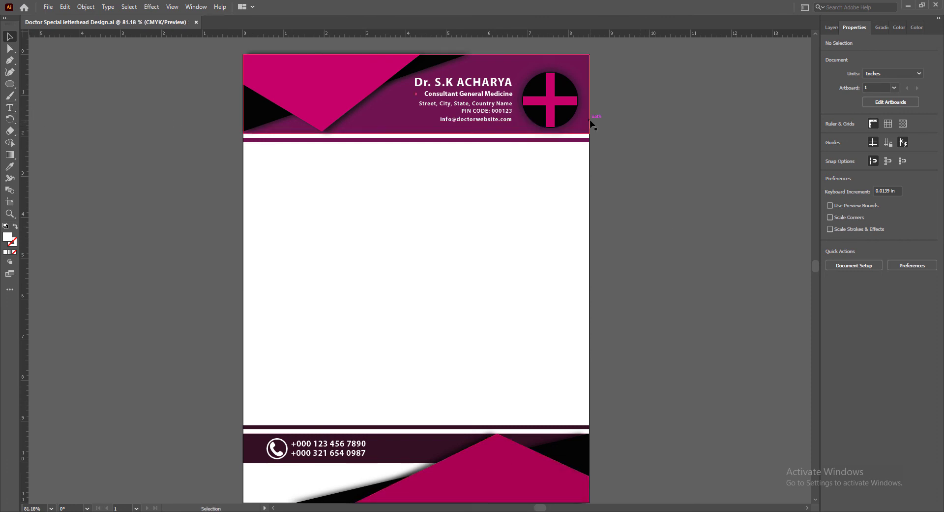
Duplicate the "Consultant General Medicine" line into the blank body area below the header and fill the copy with dark grey
{"action": "left_click_drag", "start_coordinate": [447, 95], "coordinate": [341, 182]}
{"action": "left_click", "coordinate": [830, 136]}
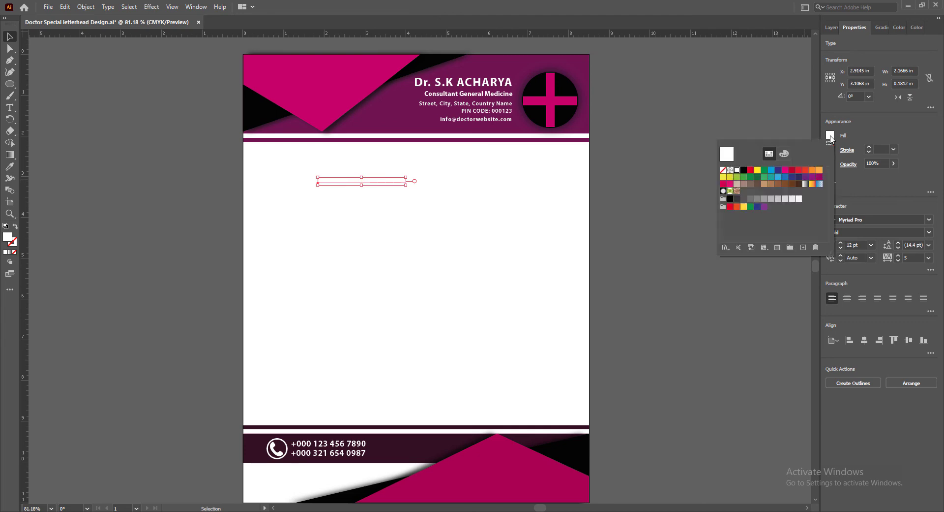
{"action": "left_click", "coordinate": [737, 199]}
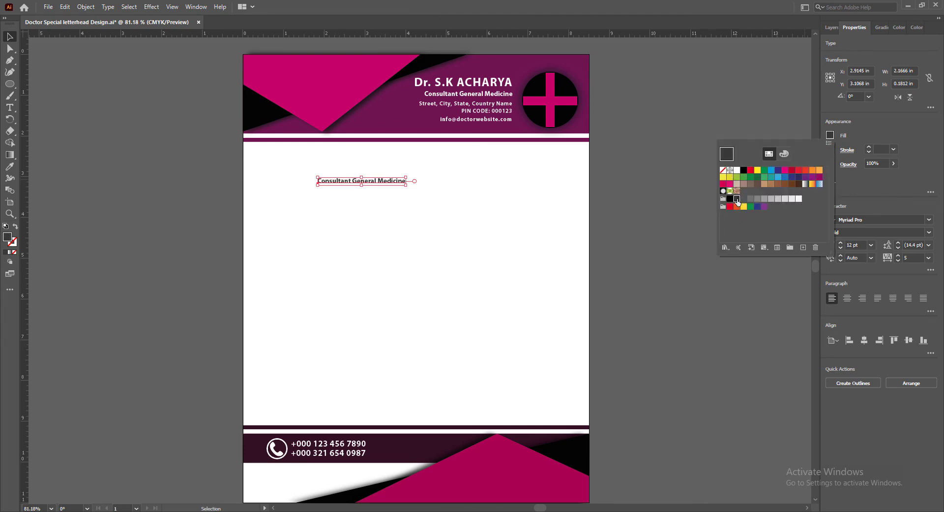
{"action": "left_click", "coordinate": [914, 137]}
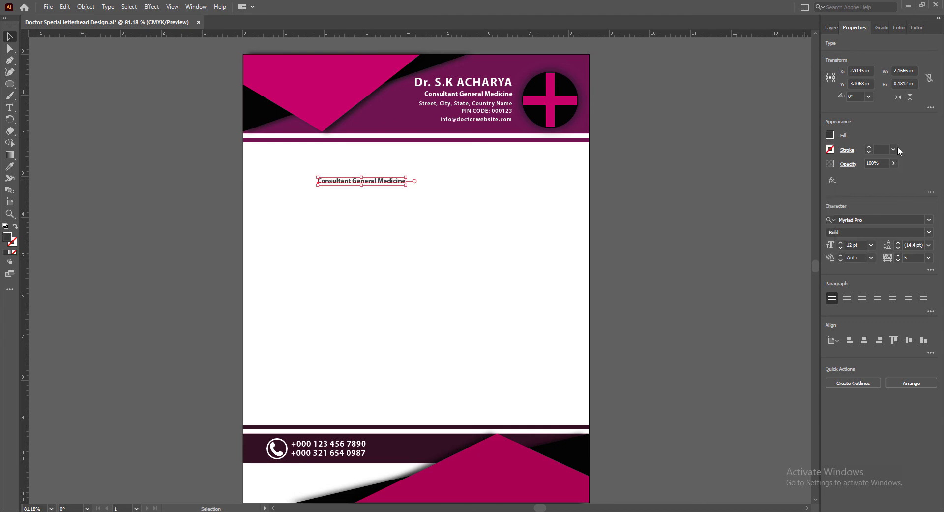
Set the duplicated line's font to Bahnschrift SemiBold Condensed
{"action": "left_click", "coordinate": [930, 219]}
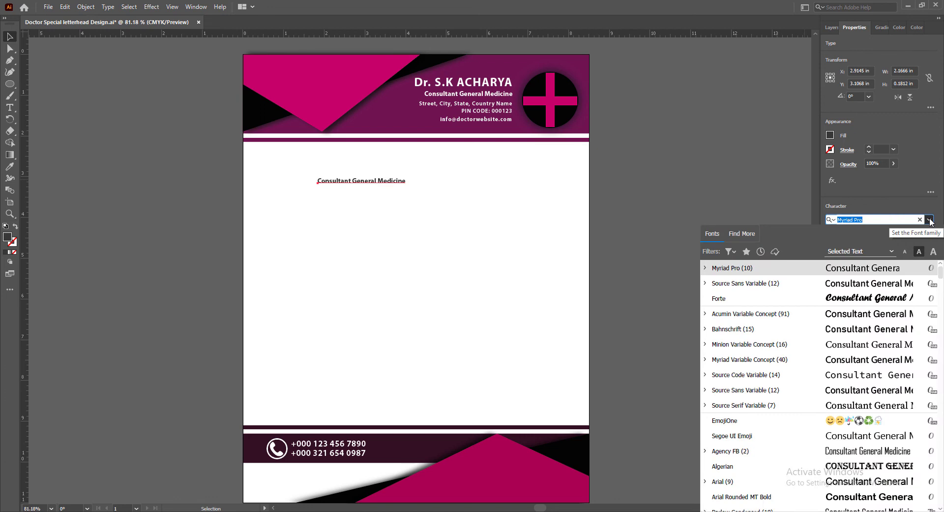
{"action": "left_click", "coordinate": [862, 333]}
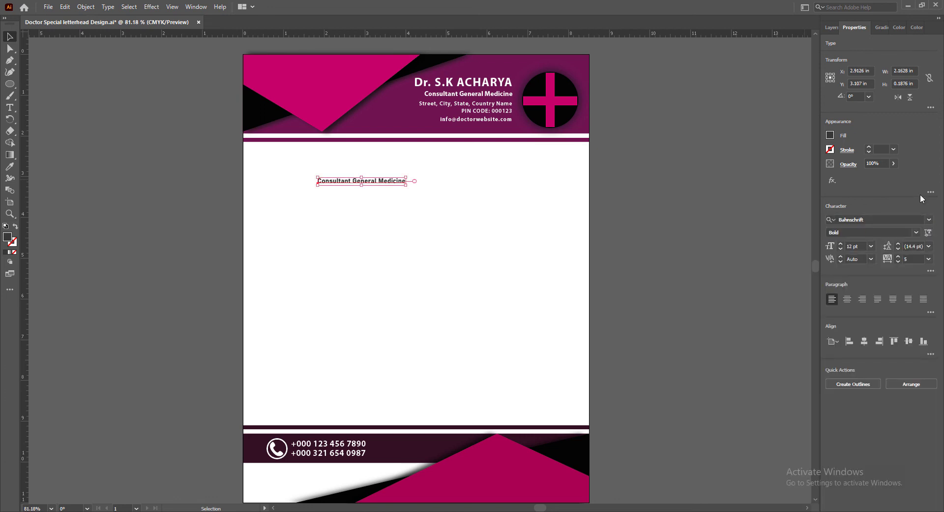
{"action": "left_click", "coordinate": [917, 232]}
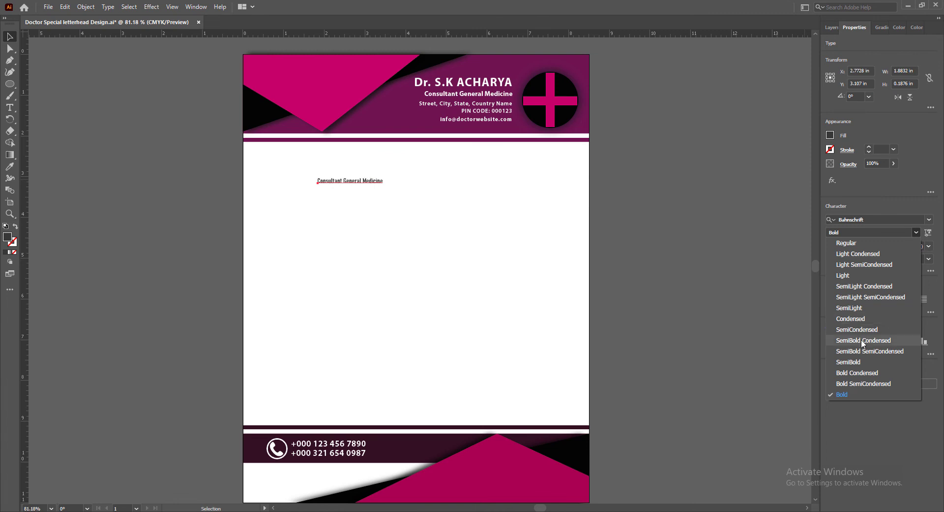
{"action": "left_click", "coordinate": [862, 341]}
Darken the duplicated line's fill to near black with the Color Picker and deselect it
{"action": "double_click", "coordinate": [7, 237]}
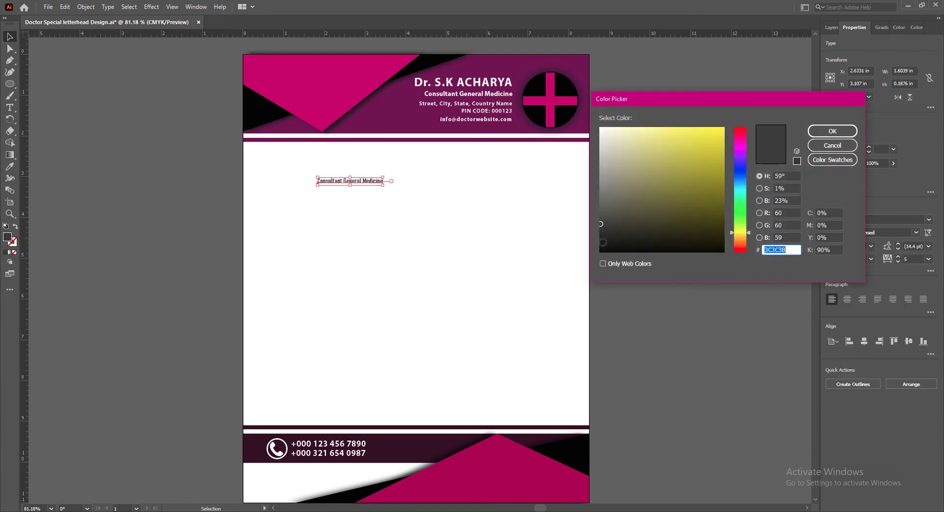
{"action": "left_click", "coordinate": [825, 133]}
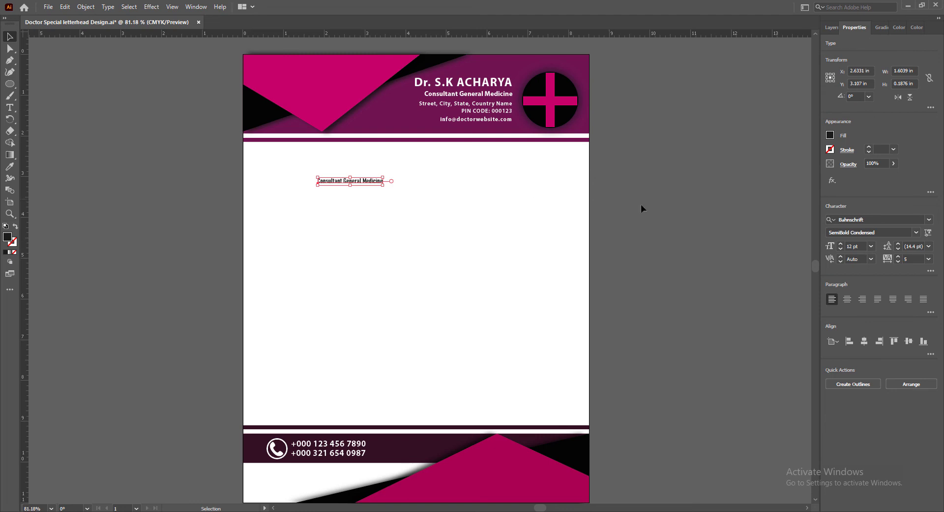
{"action": "left_click", "coordinate": [660, 220]}
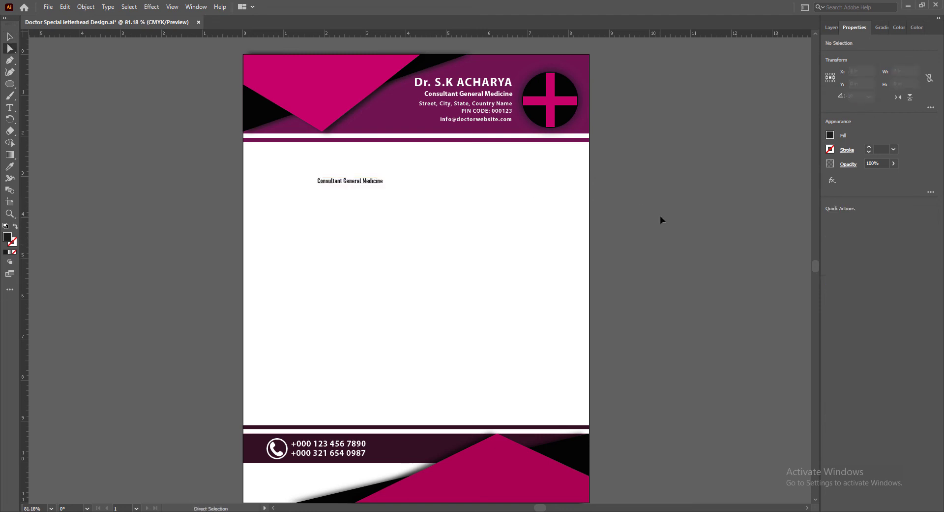
Replace the duplicated line's text with "Name"
{"action": "left_click", "coordinate": [10, 37]}
{"action": "double_click", "coordinate": [332, 182]}
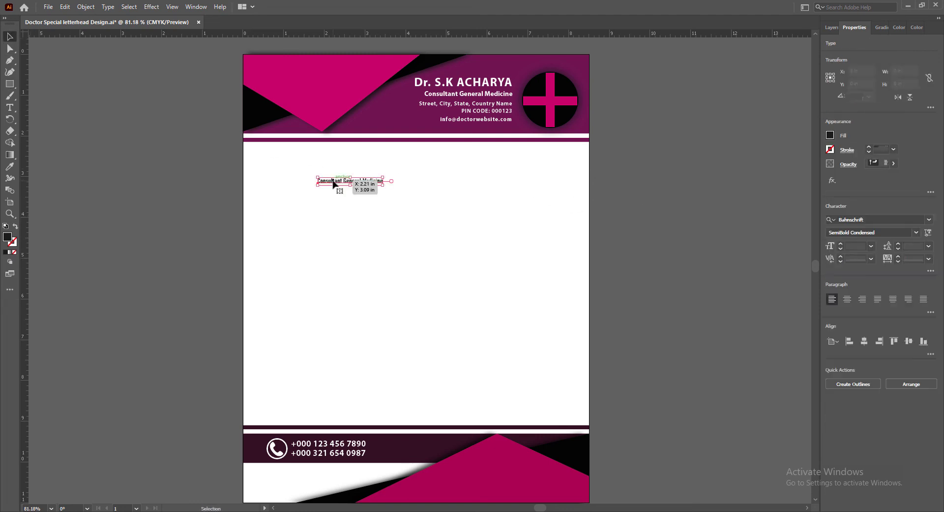
{"action": "left_click_drag", "start_coordinate": [318, 181], "coordinate": [393, 182]}
{"action": "type", "text": "Name"}
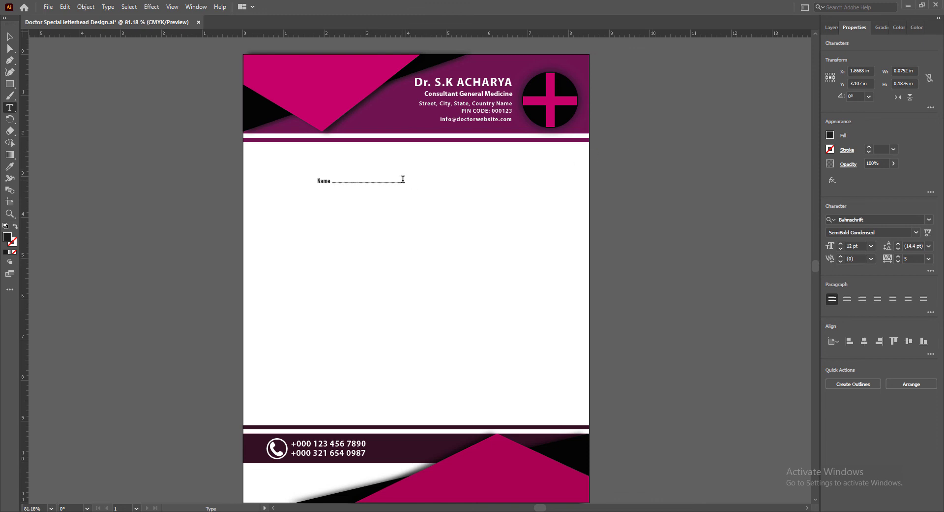
Set the dotted line after "Name" to the SemiLight Condensed font style and deselect the text
{"action": "left_click_drag", "start_coordinate": [404, 180], "coordinate": [331, 182]}
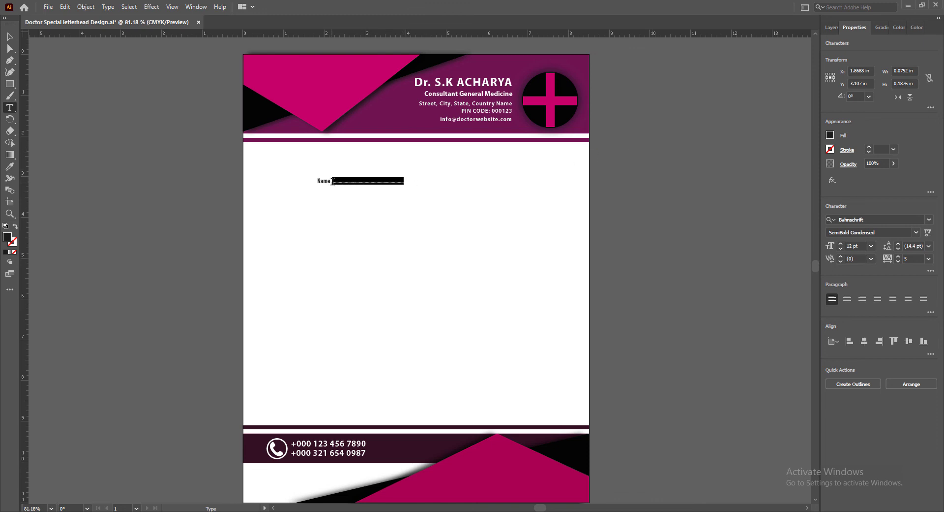
{"action": "left_click", "coordinate": [917, 233]}
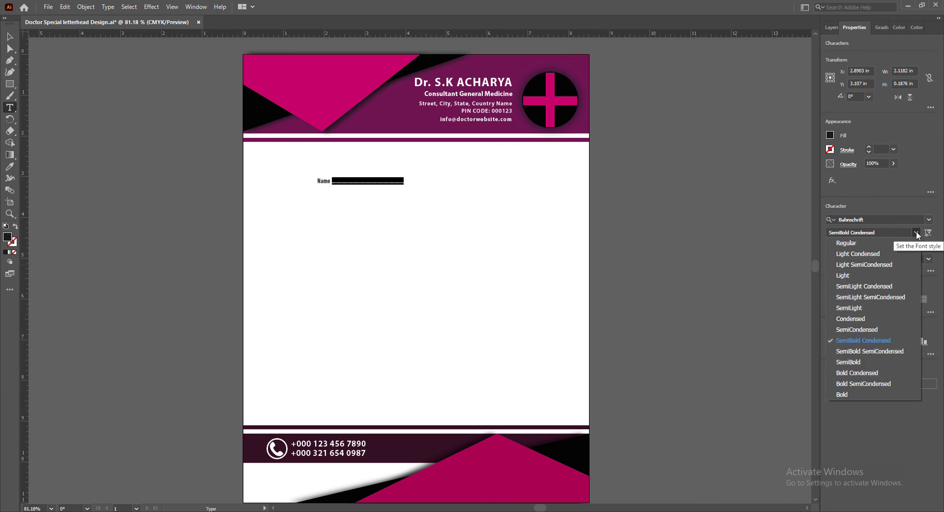
{"action": "left_click", "coordinate": [885, 291]}
{"action": "key", "text": "Escape"}
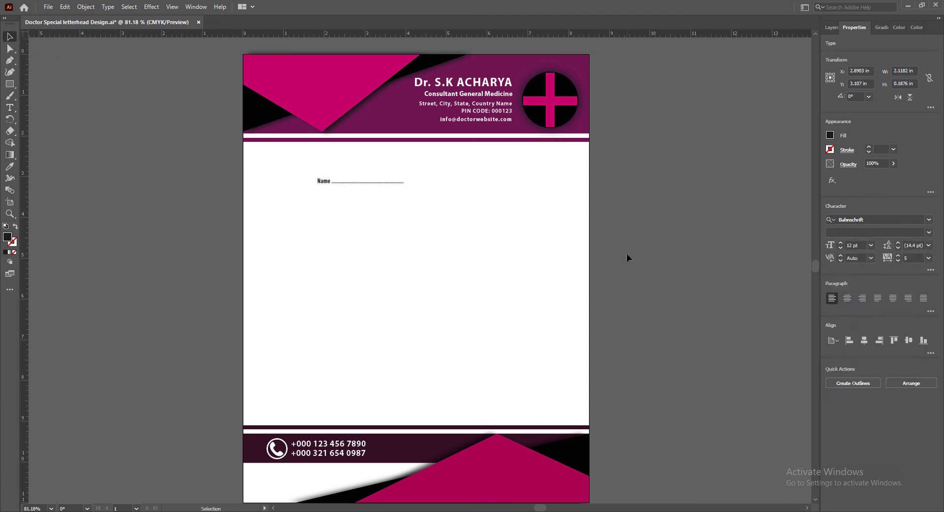
{"action": "left_click", "coordinate": [627, 253]}
Enlarge only the word "Name" to 14 pt, leaving out its dotted line
{"action": "left_click", "coordinate": [324, 186]}
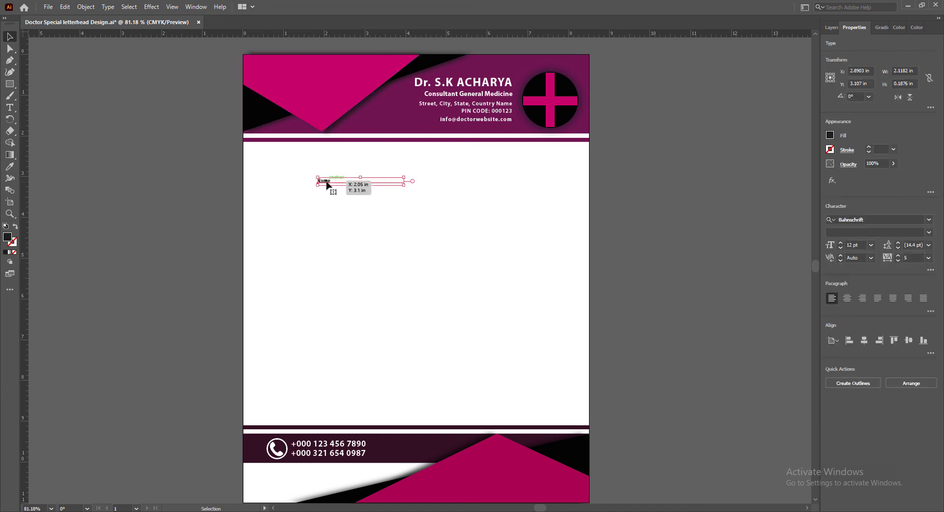
{"action": "double_click", "coordinate": [329, 182]}
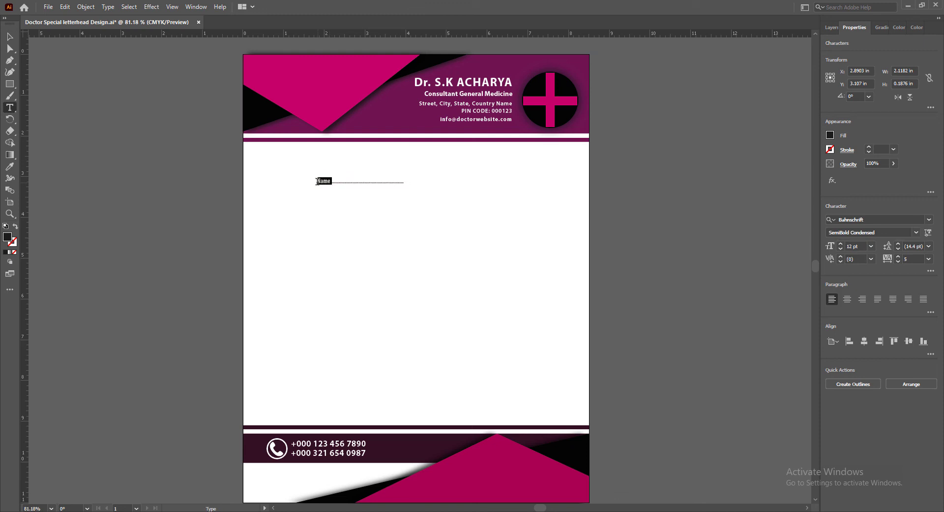
{"action": "left_click_drag", "start_coordinate": [319, 181], "coordinate": [331, 181]}
{"action": "key", "text": "Escape"}
{"action": "left_click", "coordinate": [641, 202]}
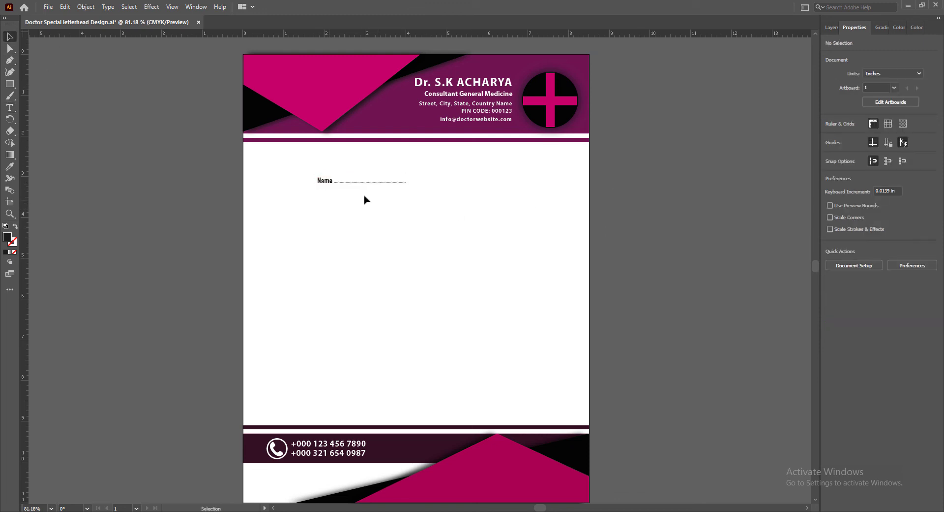
Move the Name line up and left to just below the header, near the page's left margin
{"action": "left_click", "coordinate": [326, 182]}
{"action": "left_click_drag", "start_coordinate": [327, 184], "coordinate": [276, 167]}
{"action": "left_click", "coordinate": [623, 262]}
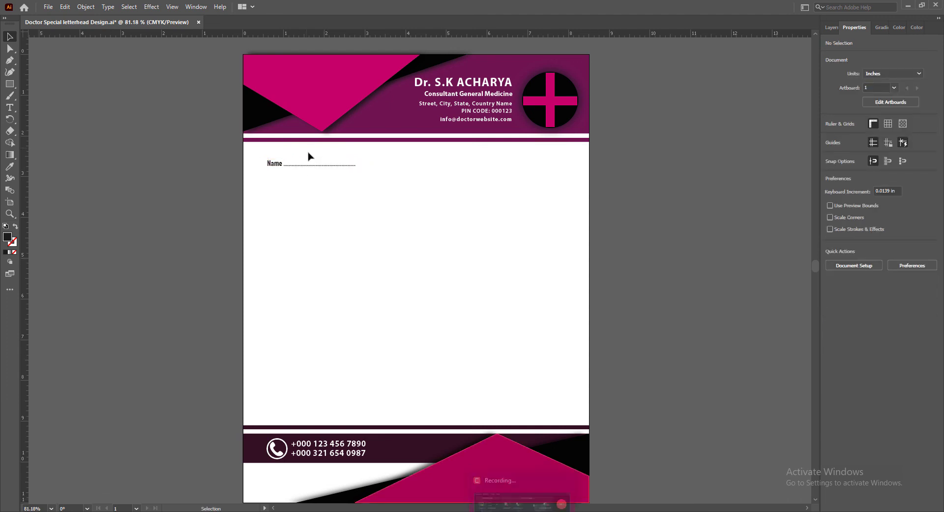
Extend the dotted line after "Name" so the whole field is about 5.97 in wide
{"action": "left_click", "coordinate": [327, 164]}
{"action": "key", "text": "t"}
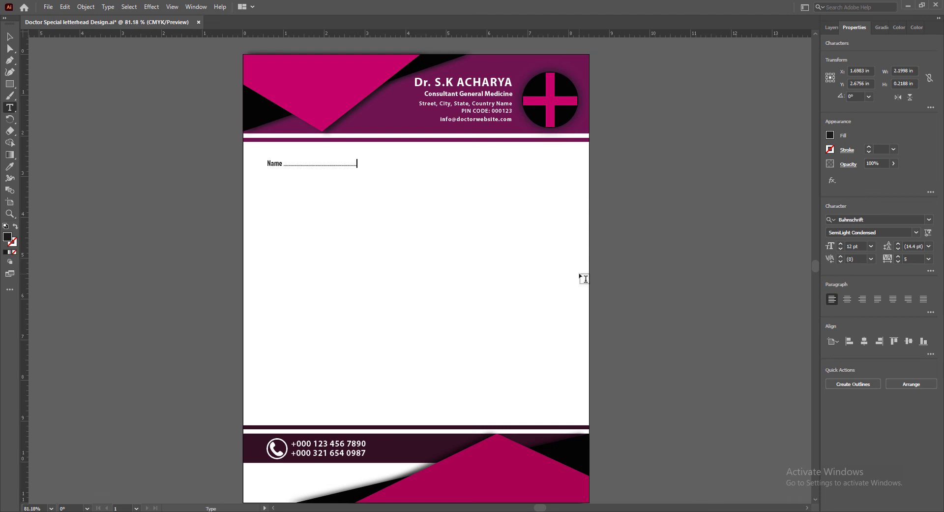
{"action": "type", "text": "............................."}
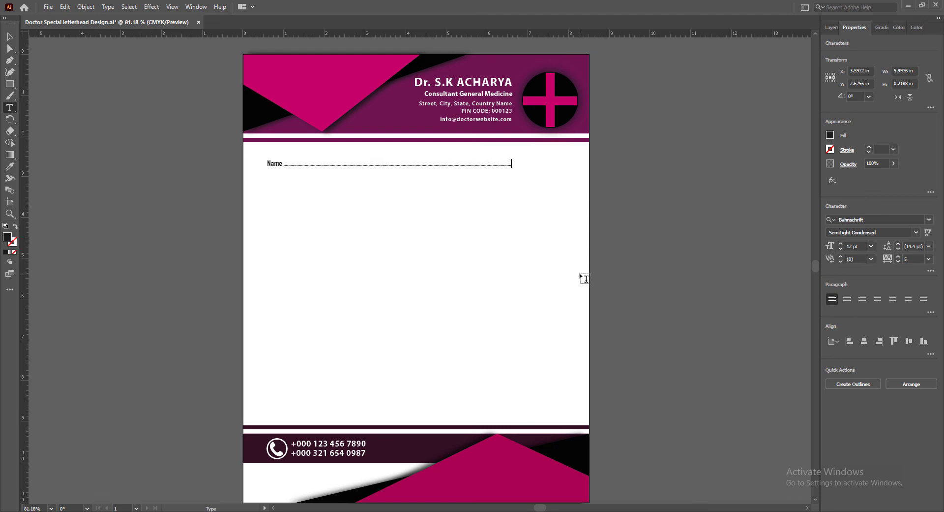
{"action": "left_click", "coordinate": [9, 37]}
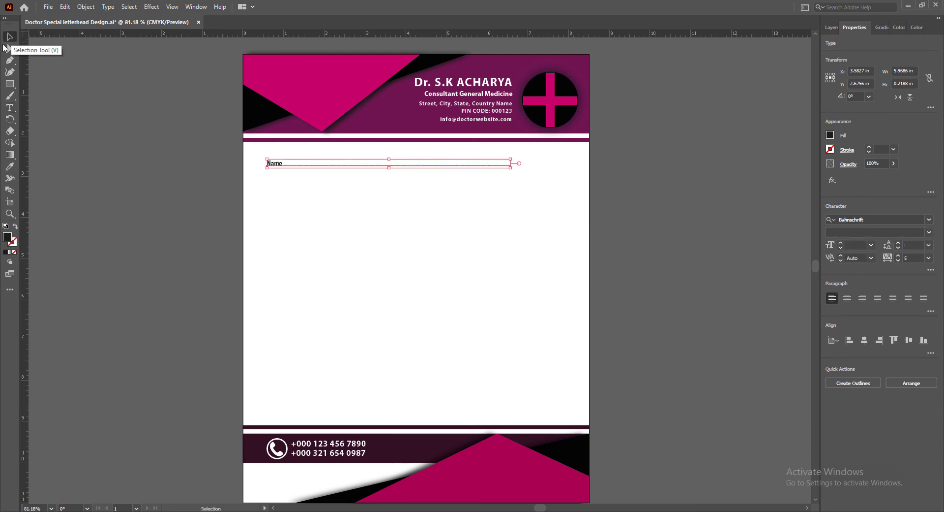
Duplicate the Name line directly below, relabel the copy "Age" and shorten its dotted line to a field about 1.26 in wide
{"action": "left_click_drag", "start_coordinate": [277, 166], "coordinate": [277, 185]}
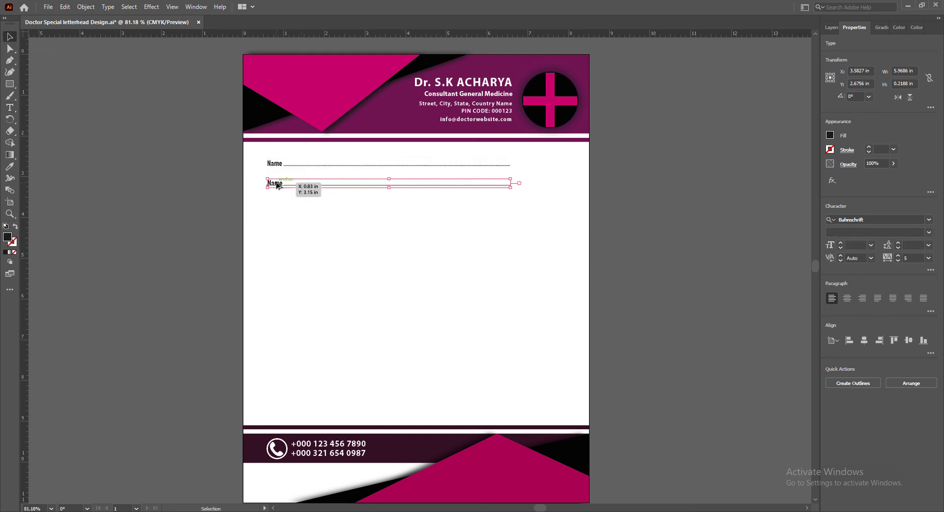
{"action": "double_click", "coordinate": [269, 182]}
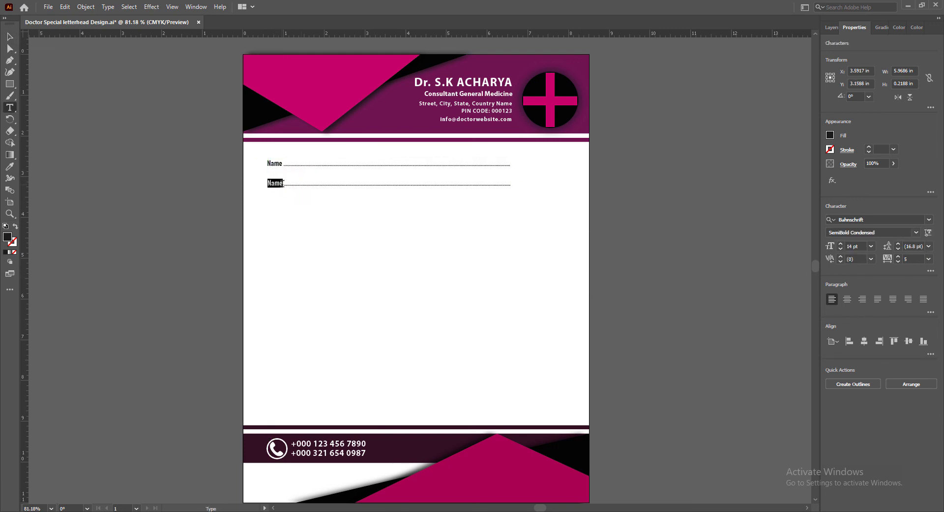
{"action": "type", "text": "Age"}
{"action": "left_click", "coordinate": [512, 186]}
{"action": "key", "text": "BackSpace"}
{"action": "key", "text": "BackSpace"}
{"action": "key", "text": "BackSpace"}
{"action": "key", "text": "BackSpace"}
{"action": "key", "text": "BackSpace"}
{"action": "key", "text": "BackSpace"}
{"action": "key", "text": "BackSpace"}
{"action": "key", "text": "BackSpace"}
{"action": "key", "text": "BackSpace"}
{"action": "key", "text": "BackSpace"}
{"action": "key", "text": "BackSpace"}
{"action": "key", "text": "BackSpace"}
{"action": "key", "text": "BackSpace"}
{"action": "key", "text": "BackSpace"}
{"action": "key", "text": "BackSpace"}
{"action": "key", "text": "BackSpace"}
{"action": "key", "text": "BackSpace"}
{"action": "key", "text": "BackSpace"}
{"action": "key", "text": "BackSpace"}
{"action": "key", "text": "BackSpace"}
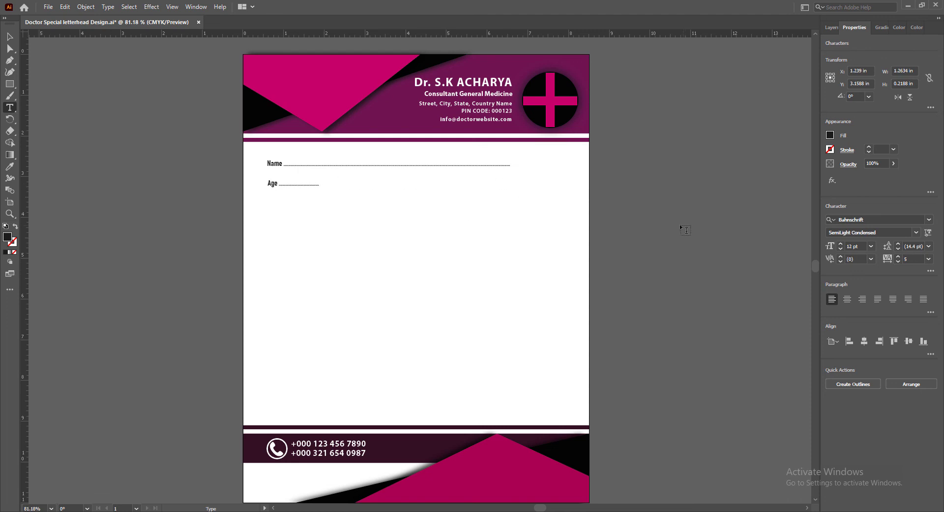
{"action": "key", "text": "Escape"}
Duplicate the Age field twice along its row and relabel the copies "Sex" and "Date"
{"action": "left_click_drag", "start_coordinate": [270, 186], "coordinate": [464, 185]}
{"action": "double_click", "coordinate": [356, 183]}
{"action": "type", "text": "Sex ..............."}
{"action": "key", "text": "Escape"}
{"action": "double_click", "coordinate": [442, 183]}
{"action": "type", "text": "Date ..............."}
{"action": "key", "text": "Escape"}
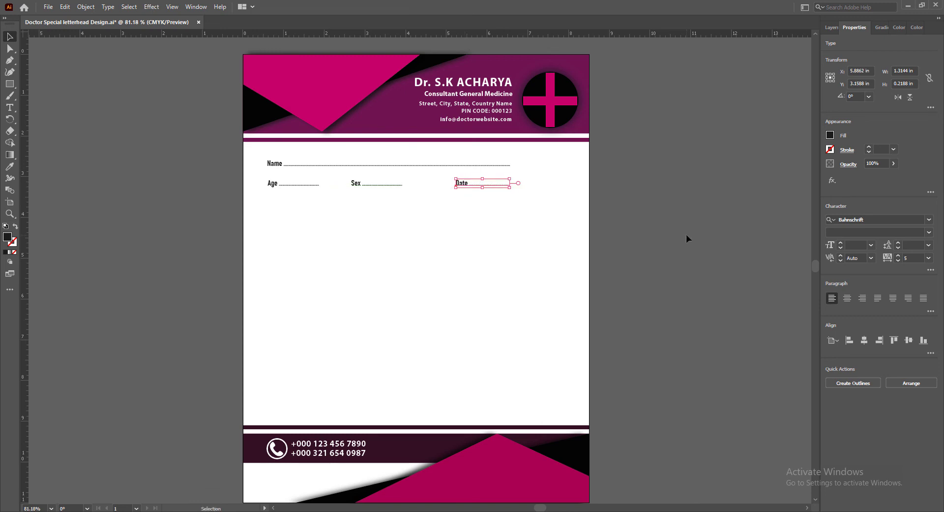
Shift the Sex field right to sit evenly between Age and Date, and save the document
{"action": "left_click", "coordinate": [686, 234]}
{"action": "left_click", "coordinate": [357, 183]}
{"action": "key", "text": "shift+Right"}
{"action": "key", "text": "shift+Right"}
{"action": "left_click", "coordinate": [701, 308]}
{"action": "left_click", "coordinate": [368, 182]}
{"action": "left_click", "coordinate": [653, 311]}
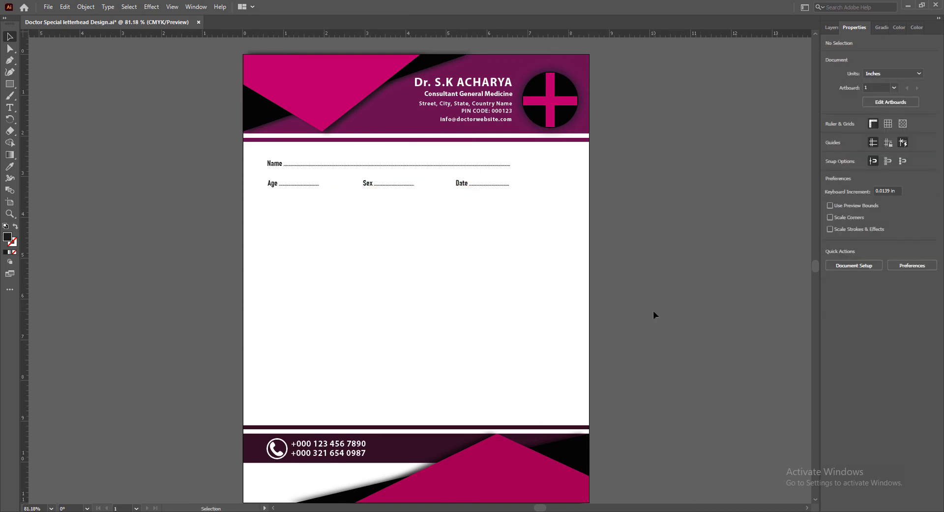
{"action": "key", "text": "ctrl+z"}
{"action": "left_click", "coordinate": [658, 278]}
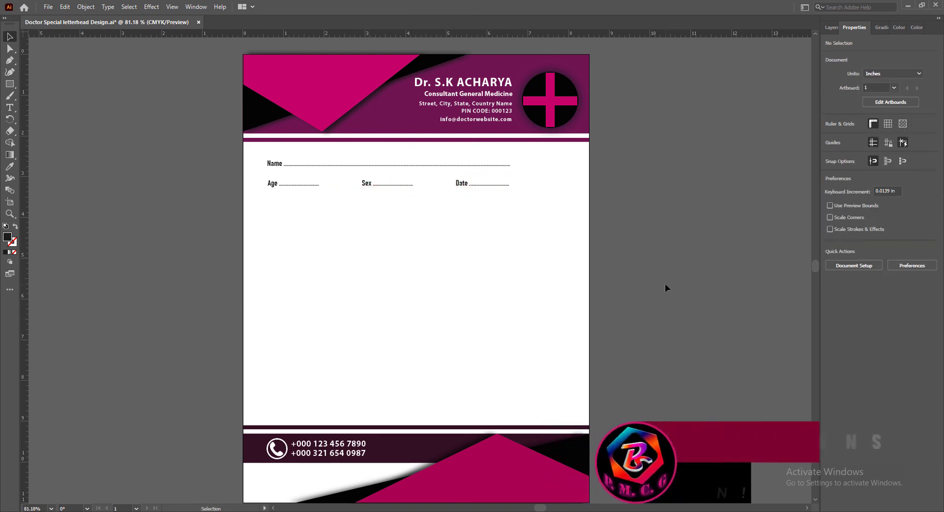
{"action": "key", "text": "ctrl+s"}
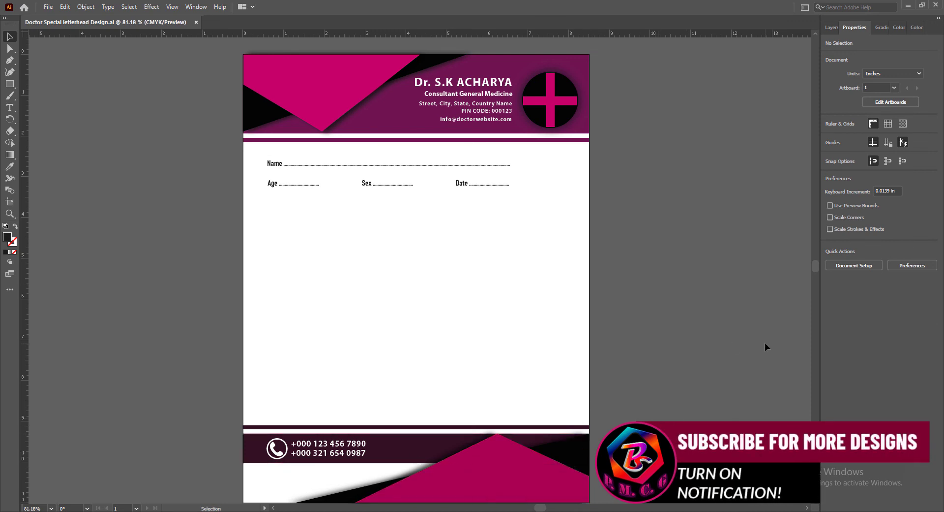
Draw a thin black signature line about 1.81 in wide and 0.024 in high, near the right margin just above the footer
{"action": "key", "text": "m"}
{"action": "left_click_drag", "start_coordinate": [488, 380], "coordinate": [562, 382]}
{"action": "left_click", "coordinate": [9, 36]}
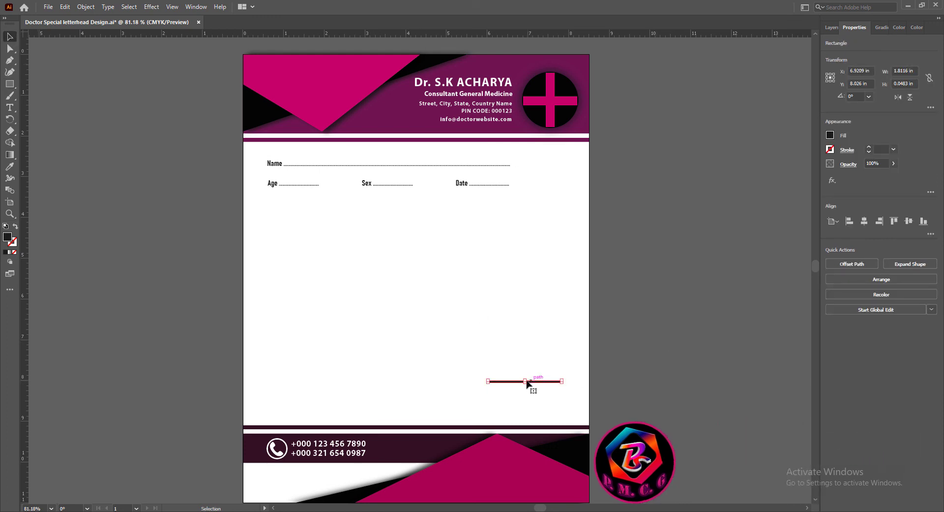
{"action": "left_click_drag", "start_coordinate": [526, 379], "coordinate": [547, 382]}
{"action": "key", "text": "Down"}
{"action": "key", "text": "Down"}
{"action": "key", "text": "Down"}
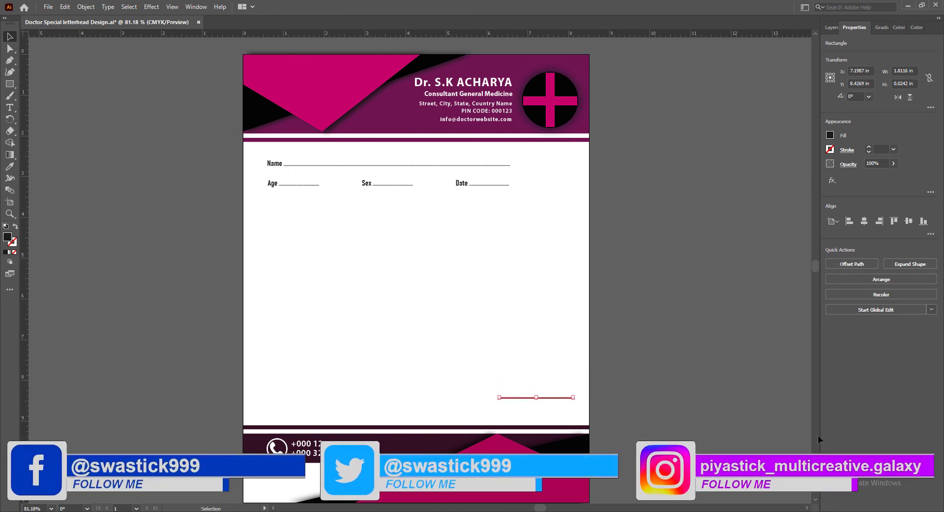
{"action": "left_click", "coordinate": [668, 420]}
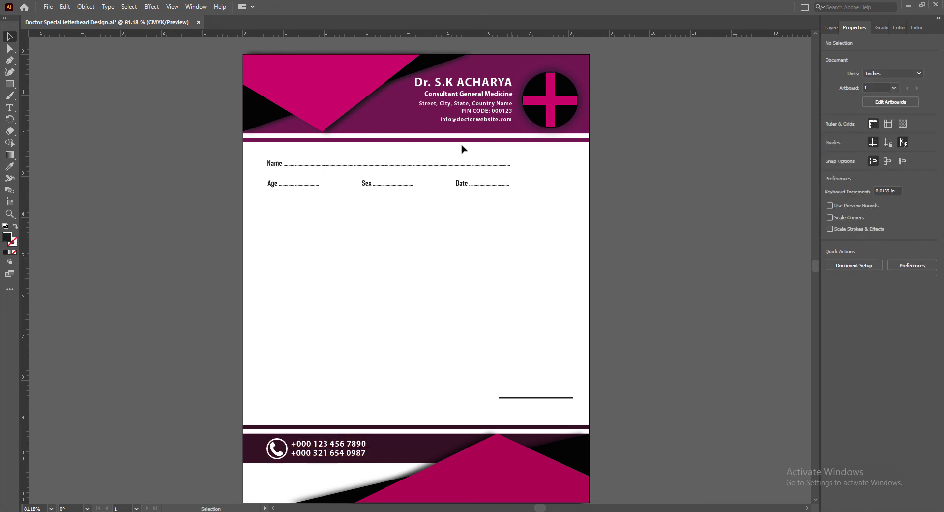
Duplicate the "Consultant General Medicine" line below the signature line and match its formatting to the "Name" label with the Eyedropper
{"action": "left_click_drag", "start_coordinate": [458, 185], "coordinate": [470, 423]}
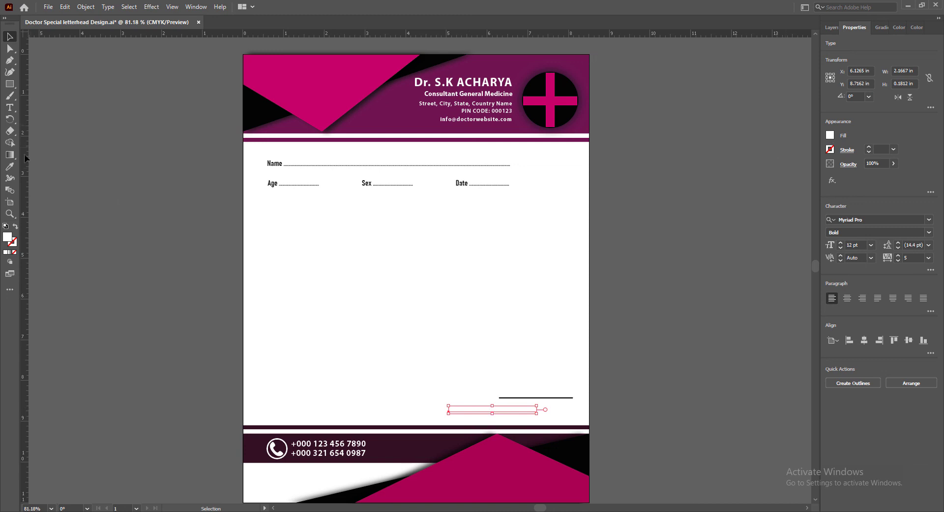
{"action": "key", "text": "i"}
{"action": "left_click", "coordinate": [271, 162]}
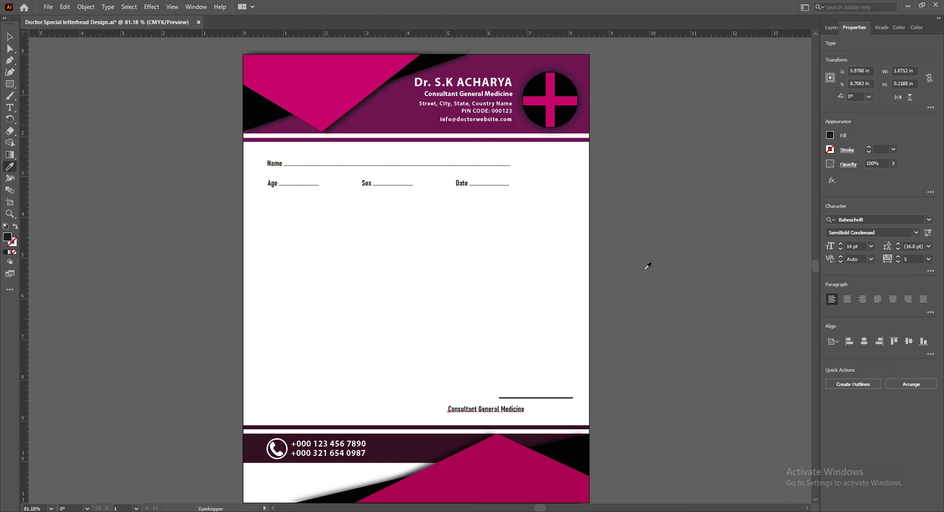
{"action": "key", "text": "v"}
Replace the duplicated line's text with "Doctor's Signature"
{"action": "double_click", "coordinate": [458, 408]}
{"action": "left_click_drag", "start_coordinate": [446, 408], "coordinate": [553, 414]}
{"action": "type", "text": "D"}
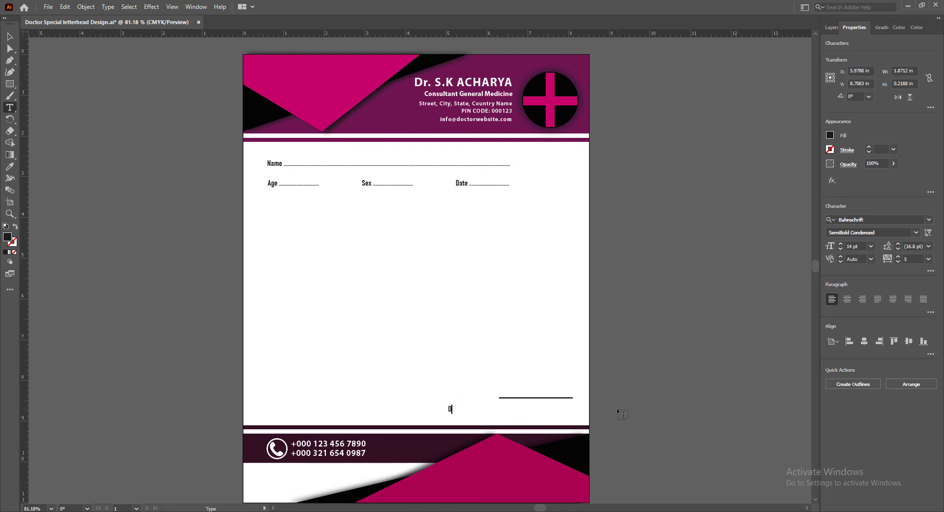
{"action": "type", "text": "octor's Signature"}
Set the tracking of "Doctor's Signature" to 75
{"action": "left_click_drag", "start_coordinate": [447, 409], "coordinate": [497, 409]}
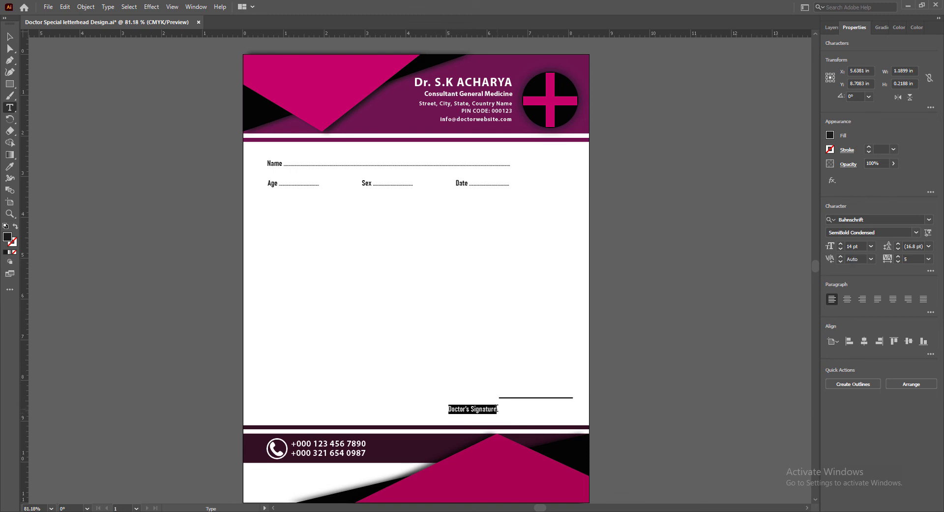
{"action": "left_click", "coordinate": [929, 258]}
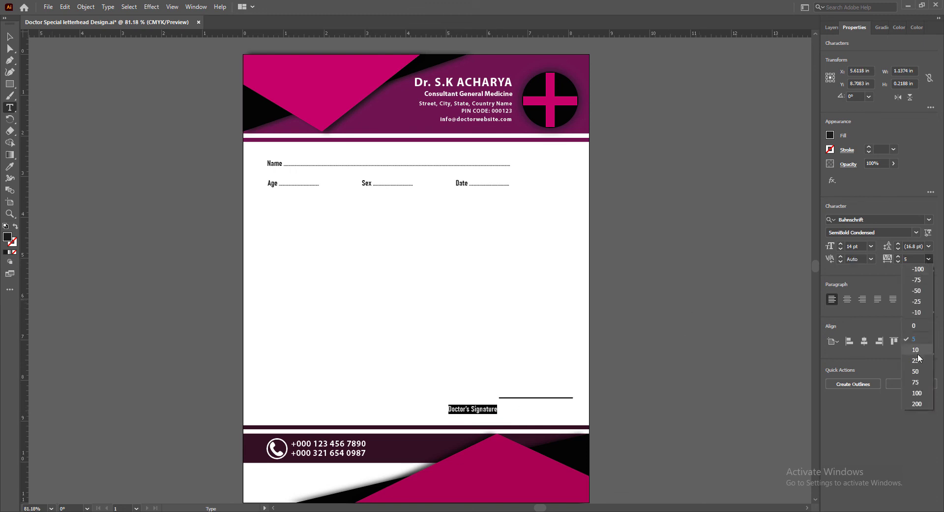
{"action": "left_click", "coordinate": [916, 382]}
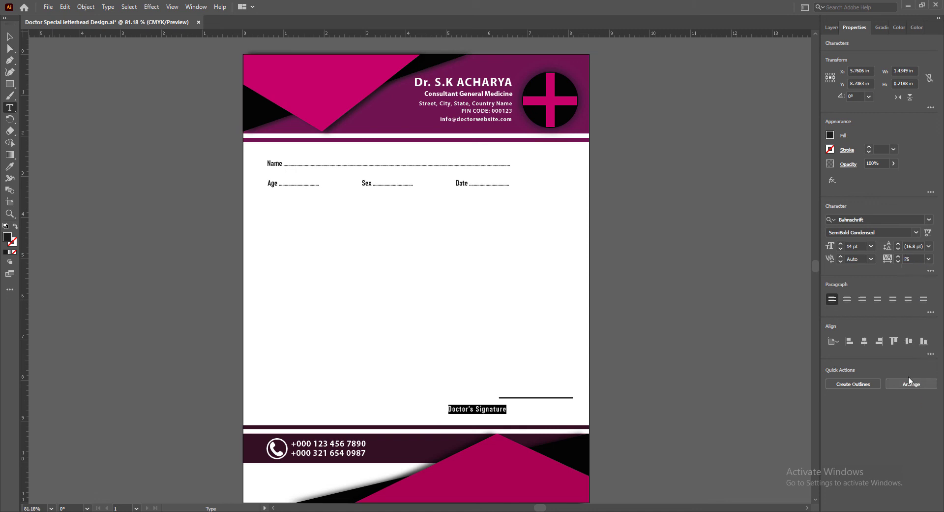
{"action": "key", "text": "Escape"}
Move "Doctor's Signature" centred directly beneath the signature line and fine-tune its spacing
{"action": "left_click_drag", "start_coordinate": [460, 410], "coordinate": [521, 406]}
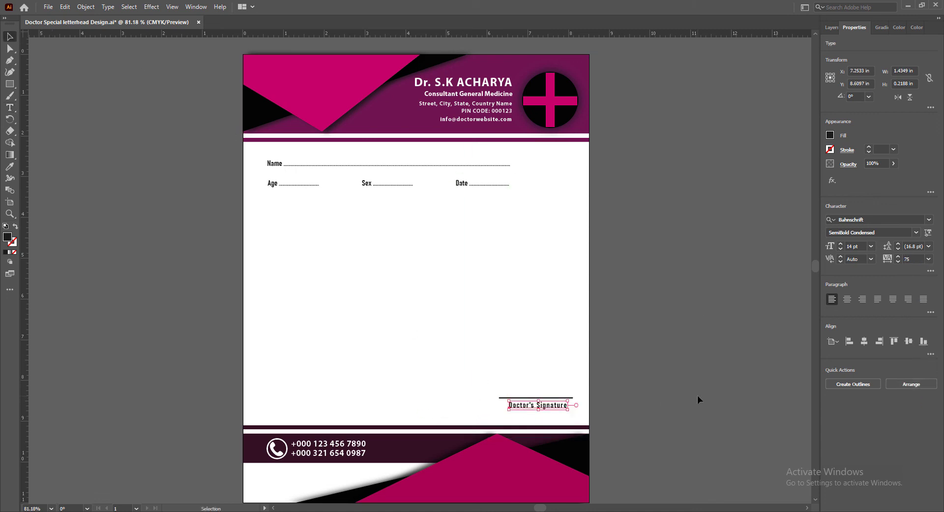
{"action": "key", "text": "Up"}
{"action": "left_click", "coordinate": [679, 397]}
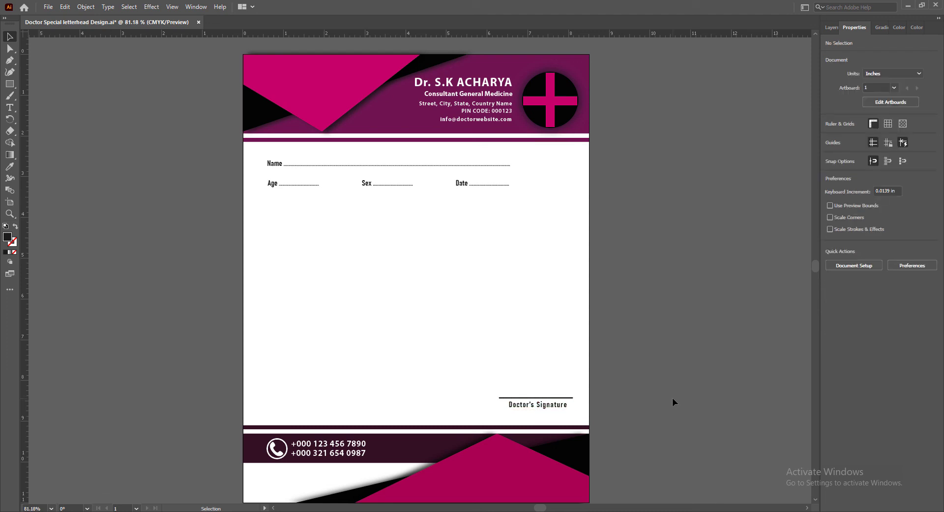
{"action": "left_click_drag", "start_coordinate": [541, 406], "coordinate": [540, 407]}
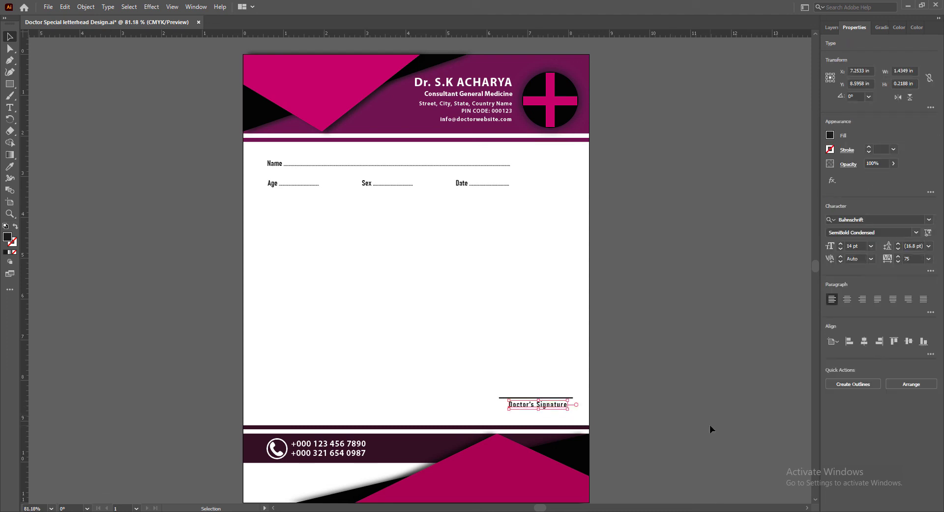
{"action": "left_click", "coordinate": [710, 429]}
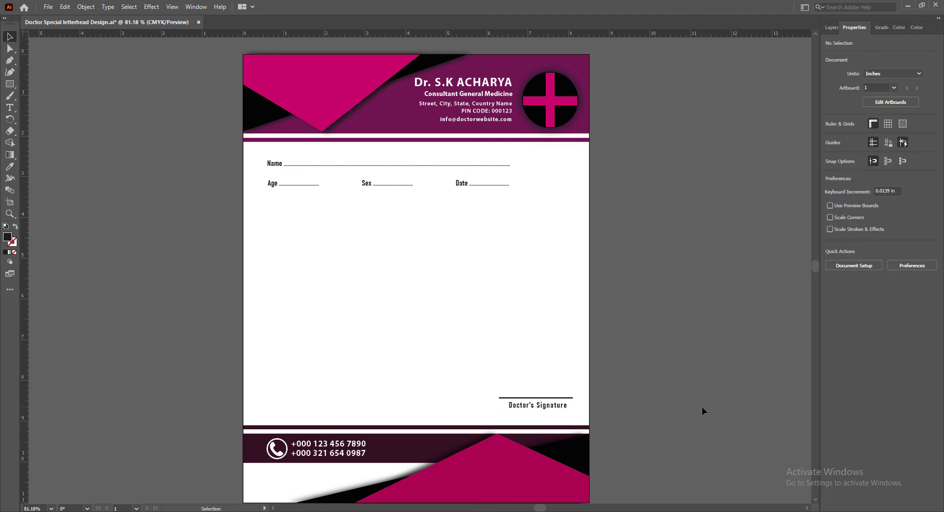
{"action": "left_click_drag", "start_coordinate": [544, 407], "coordinate": [542, 407]}
{"action": "left_click", "coordinate": [718, 434]}
Set the "Doctor's Signature" text to 15 pt and re-centre it under the signature line
{"action": "left_click", "coordinate": [541, 407]}
{"action": "left_click", "coordinate": [841, 244]}
{"action": "left_click", "coordinate": [842, 244]}
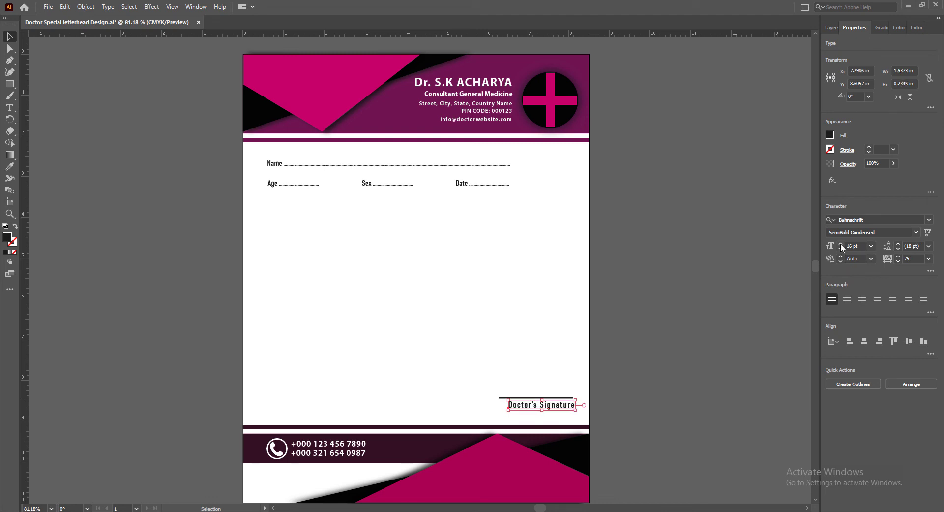
{"action": "left_click", "coordinate": [840, 249]}
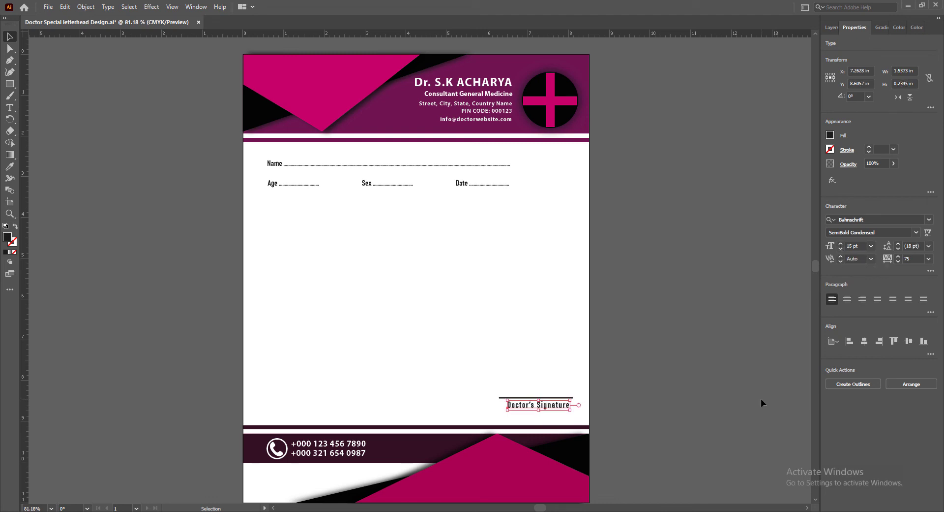
{"action": "left_click", "coordinate": [761, 399]}
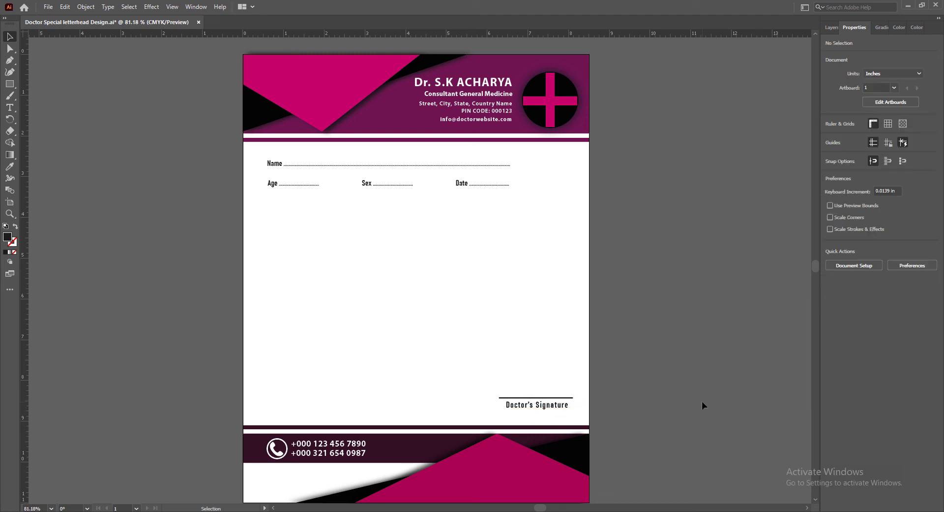
Check the signature label's placement and save the document
{"action": "left_click", "coordinate": [524, 408]}
{"action": "left_click", "coordinate": [689, 430]}
{"action": "left_click", "coordinate": [546, 406]}
{"action": "left_click", "coordinate": [617, 413]}
{"action": "key", "text": "ctrl+s"}
Examine the finished letterhead from header to footer at several magnifications, ending with the whole page at 80% zoom
{"action": "scroll", "coordinate": [639, 413], "scroll_direction": "down", "scroll_amount": 1}
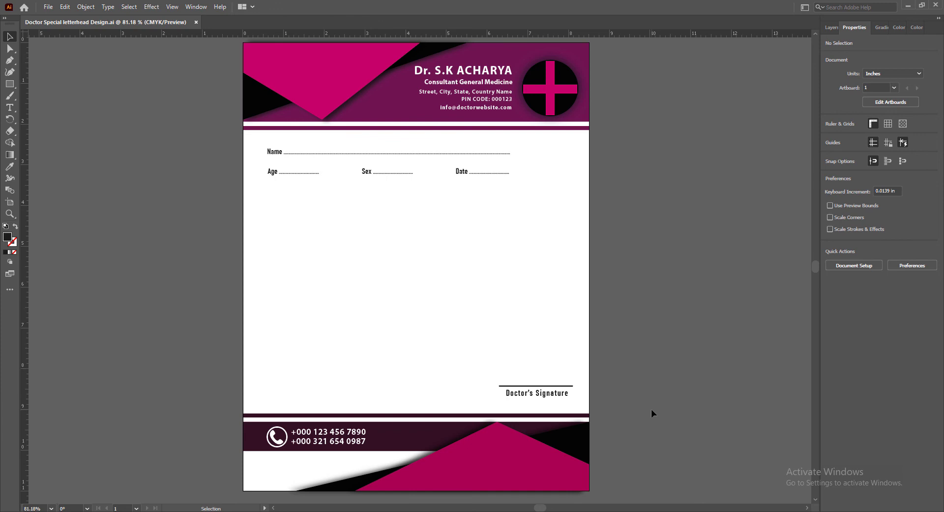
{"action": "scroll", "coordinate": [555, 383], "scroll_direction": "up", "scroll_amount": 1}
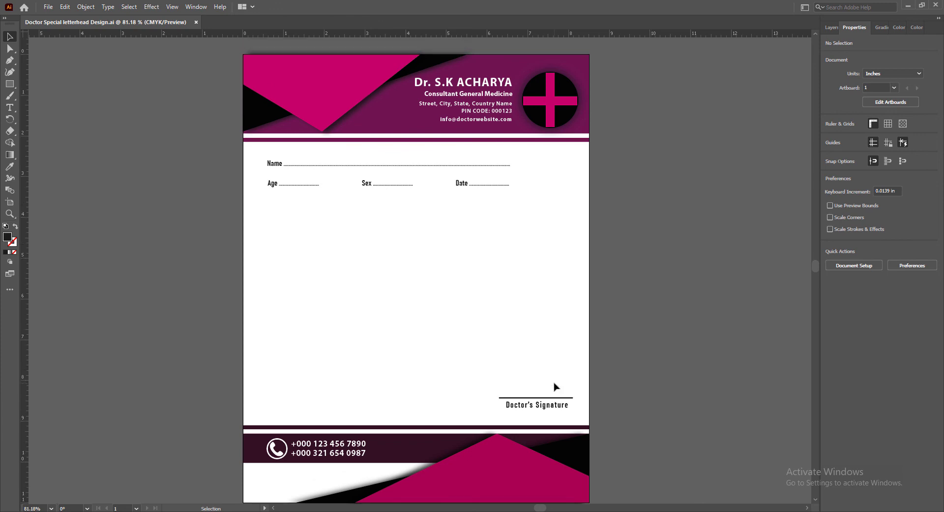
{"action": "scroll", "coordinate": [554, 383], "scroll_direction": "down", "scroll_amount": 1}
{"action": "scroll", "coordinate": [491, 307], "scroll_direction": "up", "scroll_amount": 1}
{"action": "left_click_drag", "start_coordinate": [542, 507], "coordinate": [539, 507]}
{"action": "scroll", "coordinate": [569, 463], "scroll_direction": "up", "scroll_amount": 7}
{"action": "scroll", "coordinate": [570, 465], "scroll_direction": "down", "scroll_amount": 9}
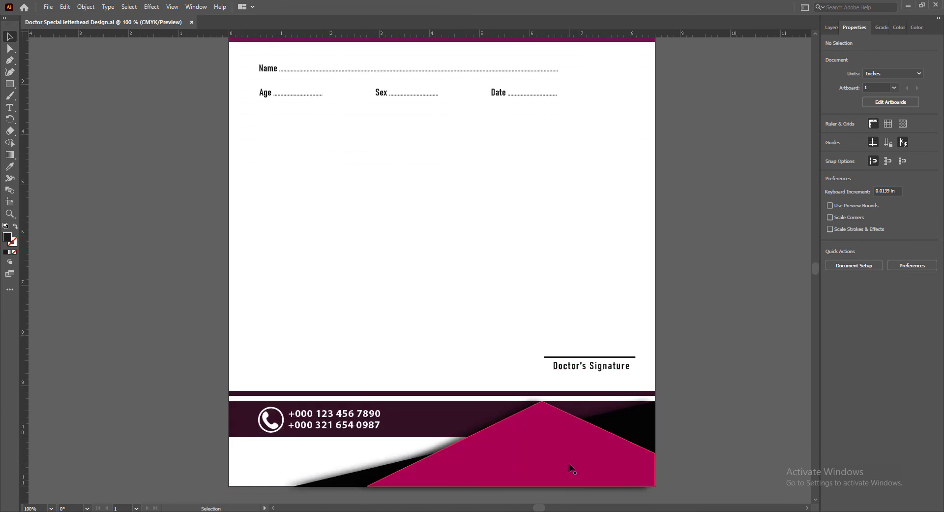
{"action": "scroll", "coordinate": [571, 461], "scroll_direction": "up", "scroll_amount": 6}
{"action": "scroll", "coordinate": [465, 314], "scroll_direction": "down", "scroll_amount": 1}
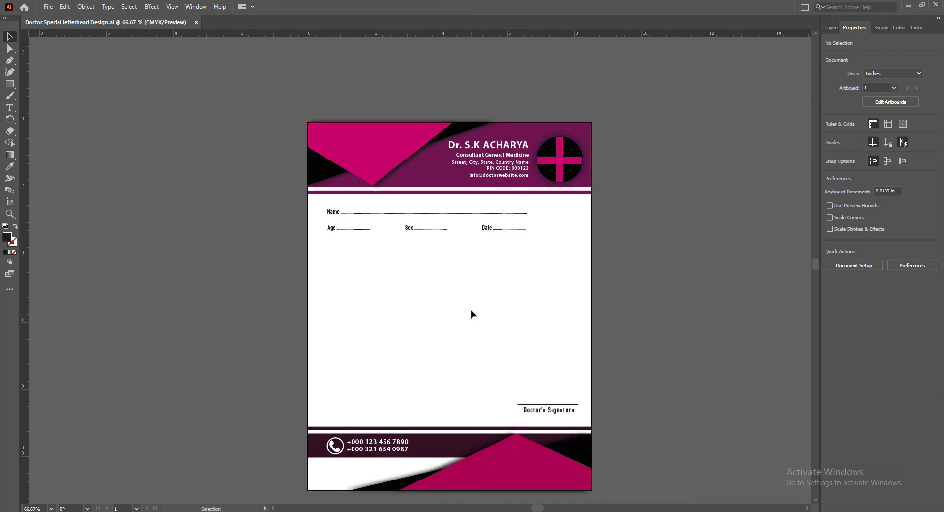
{"action": "scroll", "coordinate": [471, 314], "scroll_direction": "down", "scroll_amount": 2}
{"action": "scroll", "coordinate": [471, 314], "scroll_direction": "up", "scroll_amount": 1}
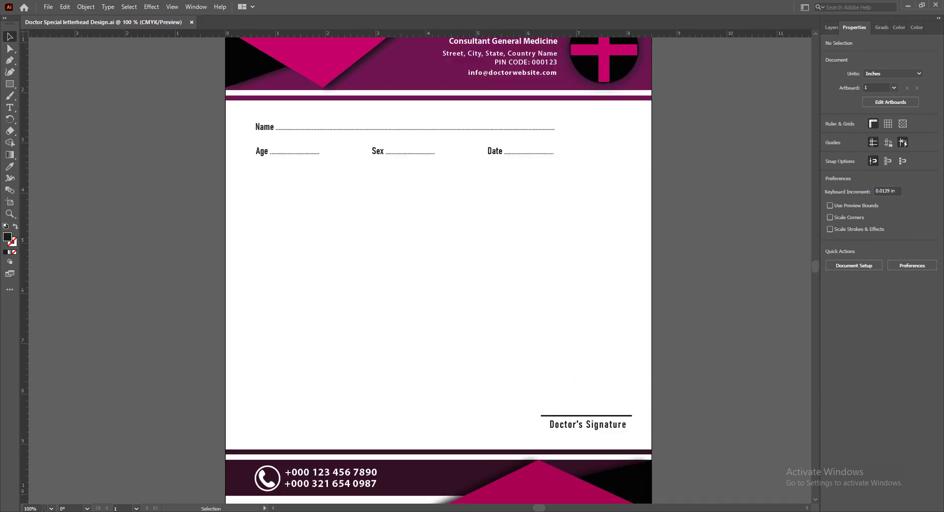
{"action": "left_click", "coordinate": [44, 507]}
{"action": "type", "text": "80"}
{"action": "key", "text": "Return"}
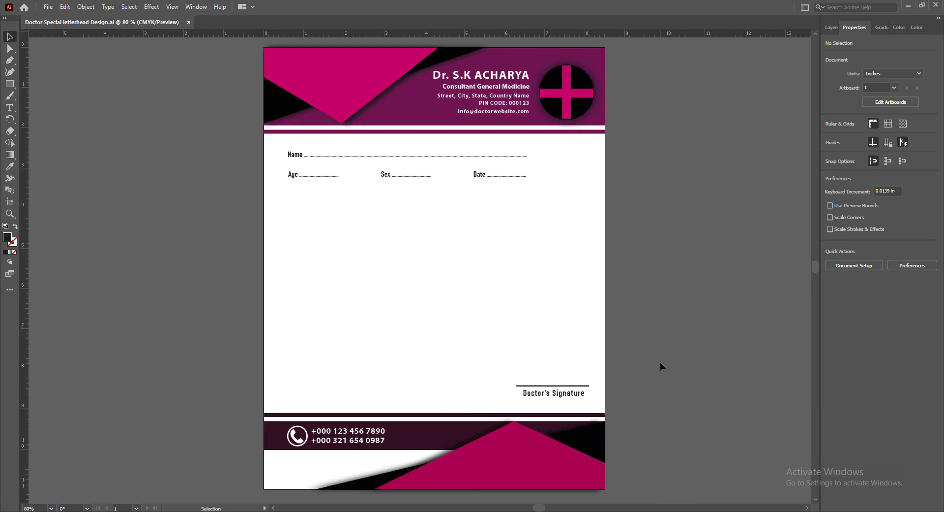